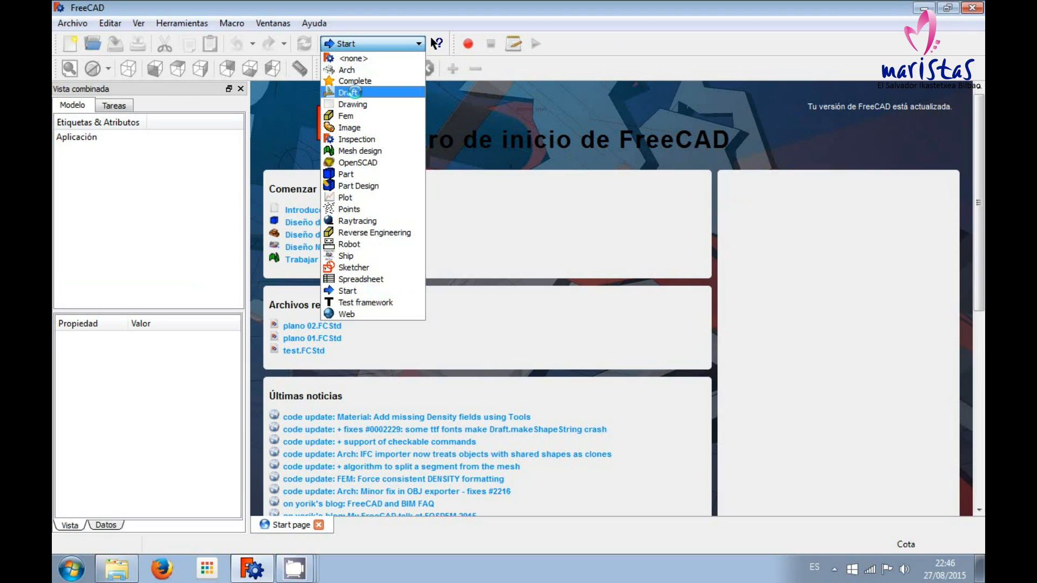
Create a new document in the Draft workbench and bring the full set of snapping tools into view.
click(351, 92)
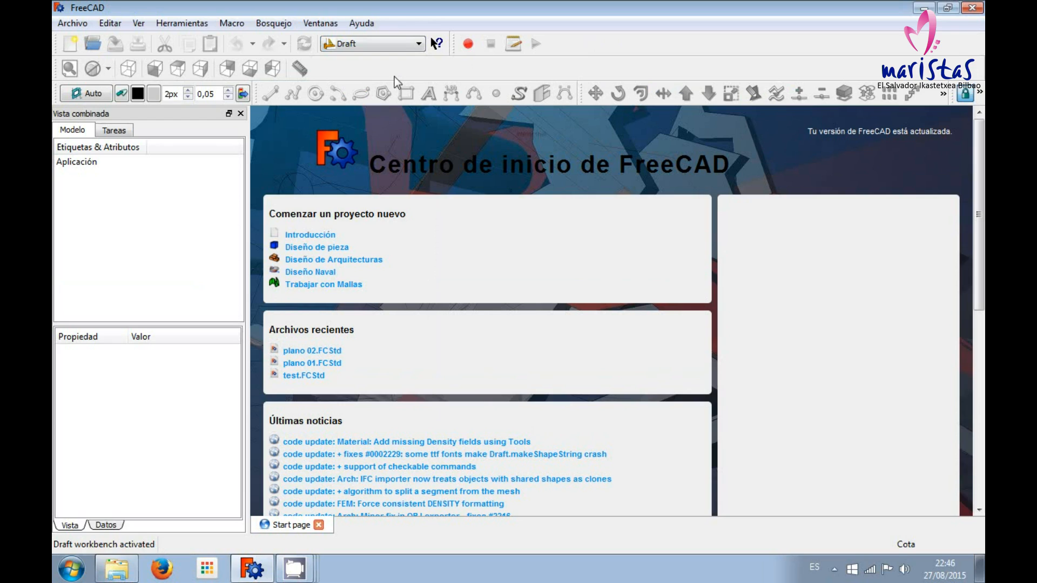
click(73, 51)
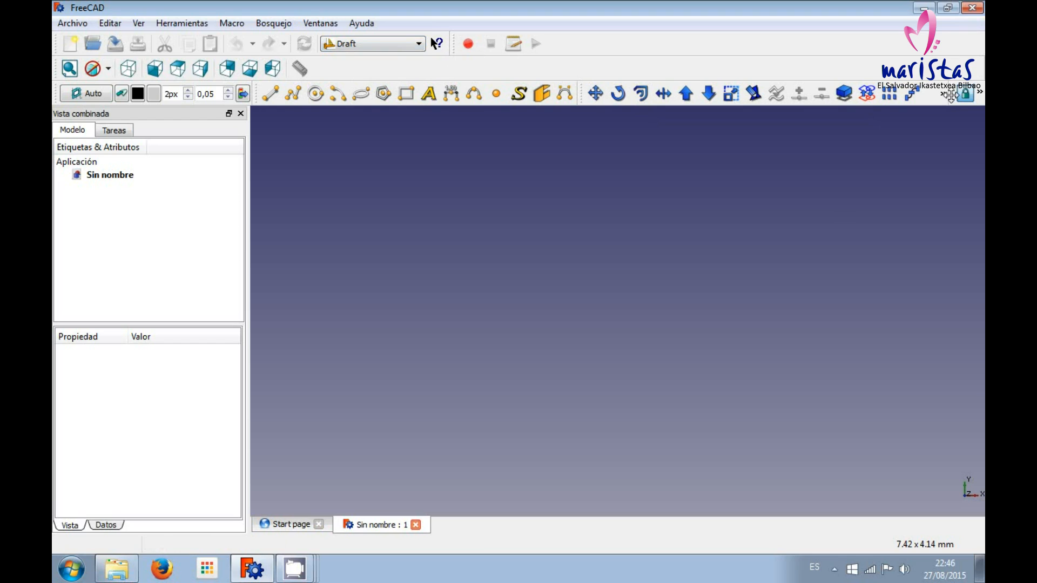
drag(953, 92, 937, 73)
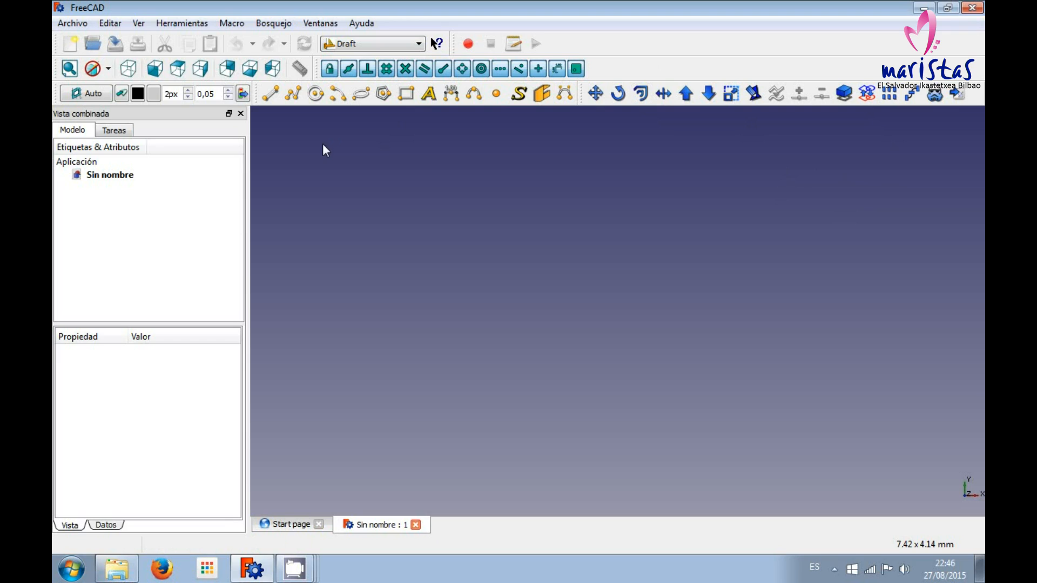
Draw a gently rising freehand line above the origin, ending at about X 1.2 mm, Y 1.4 mm.
click(279, 98)
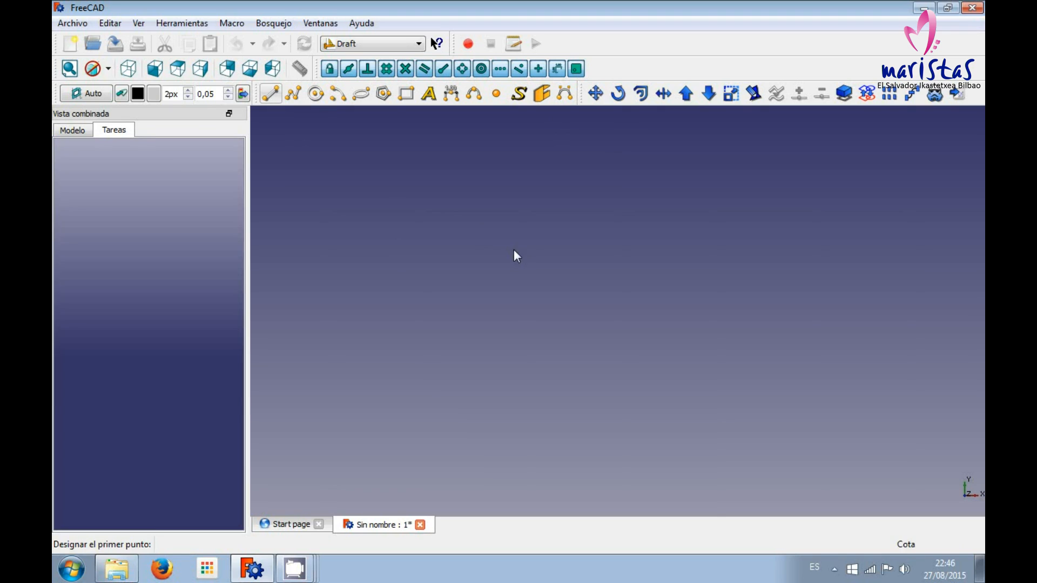
click(391, 246)
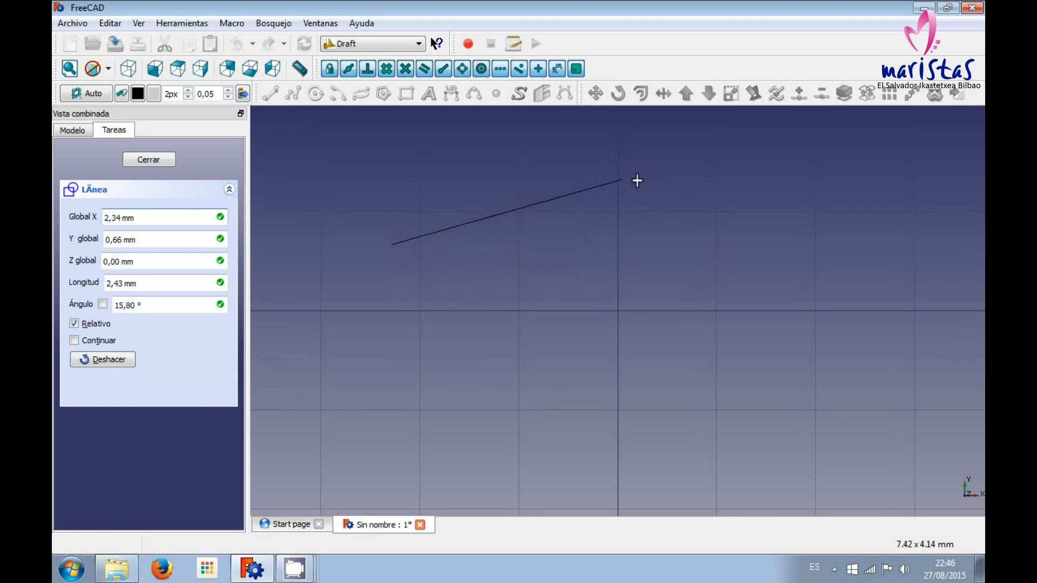
click(739, 177)
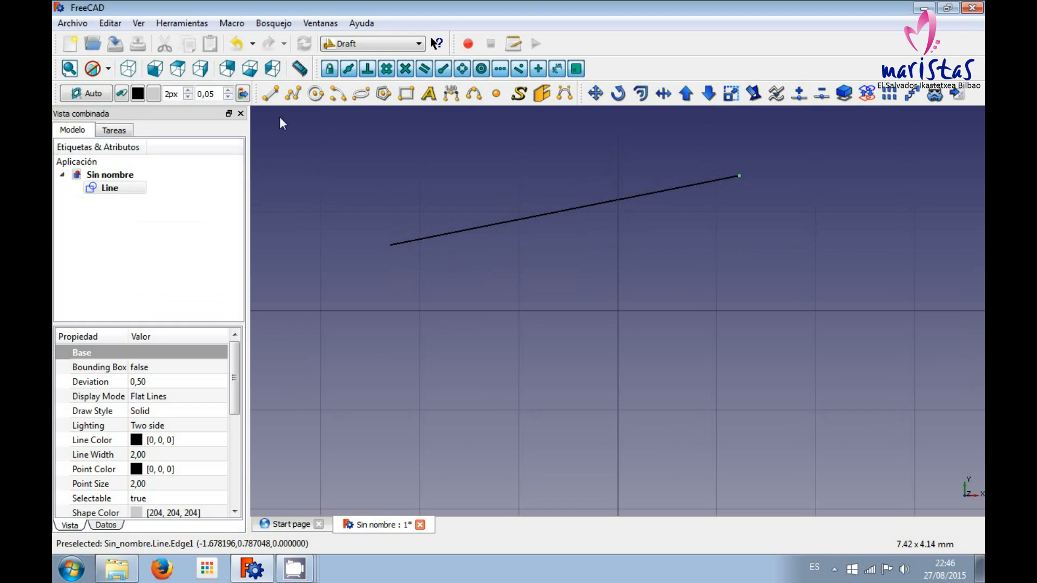
Start a second line and set the X coordinate of its first point to -3 mm.
click(272, 98)
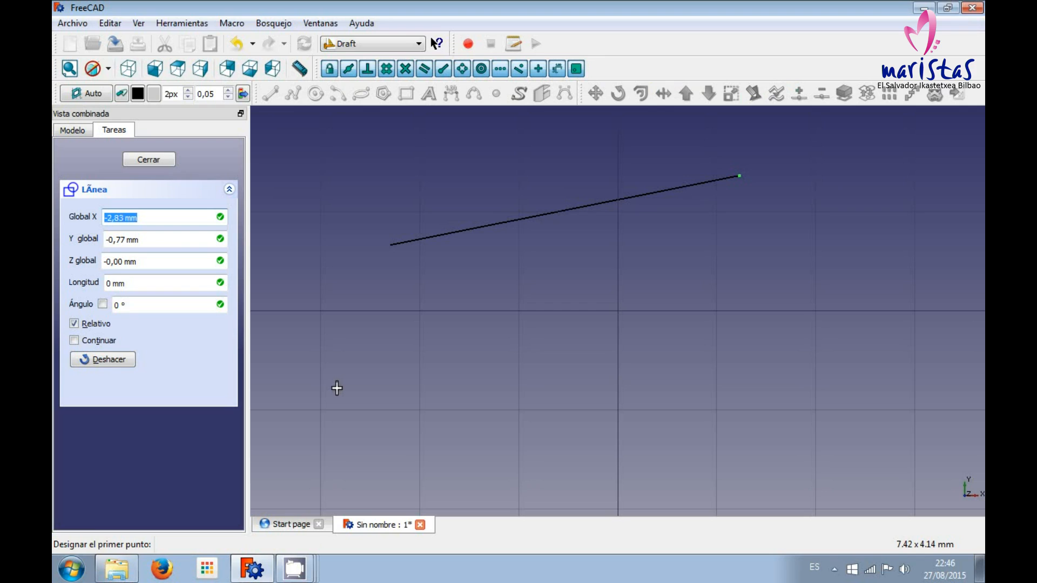
key(Left)
key(Left)
key(Left)
key(Left)
key(Left)
key(Left)
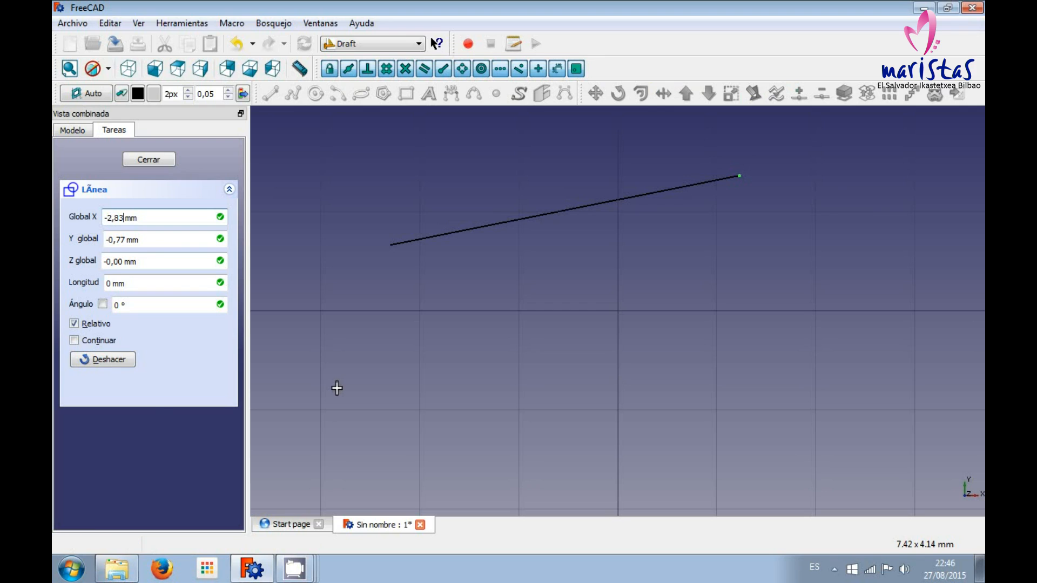
key(BackSpace)
key(BackSpace)
key(BackSpace)
key(BackSpace)
text(3)
key(Tab)
Set the first point's Y coordinate to -1 mm, keep Z at zero, and fix the second line's start point.
key(Left)
key(Left)
key(Left)
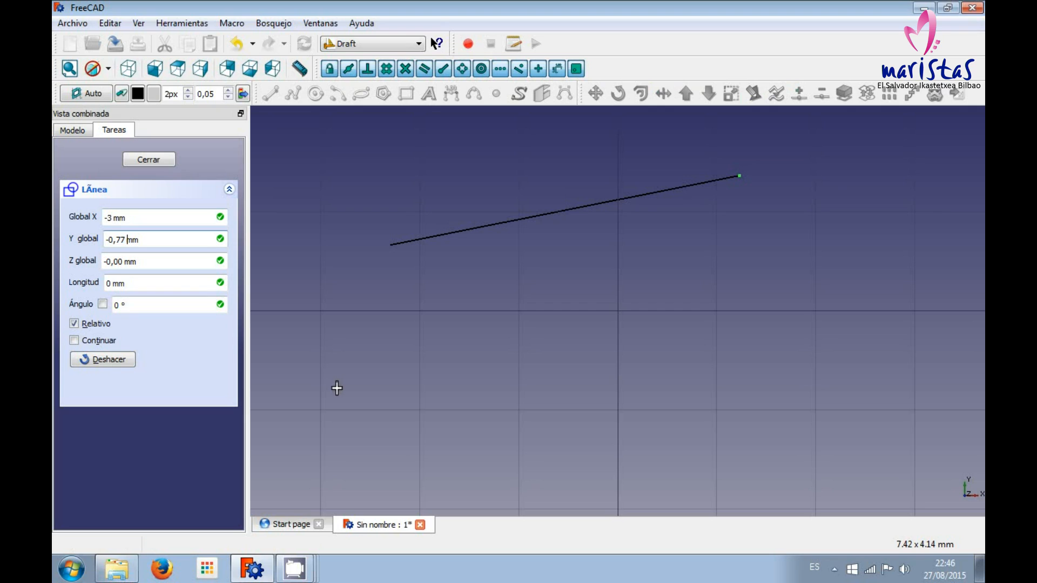
key(BackSpace)
key(BackSpace)
key(BackSpace)
key(BackSpace)
text(1)
key(Tab)
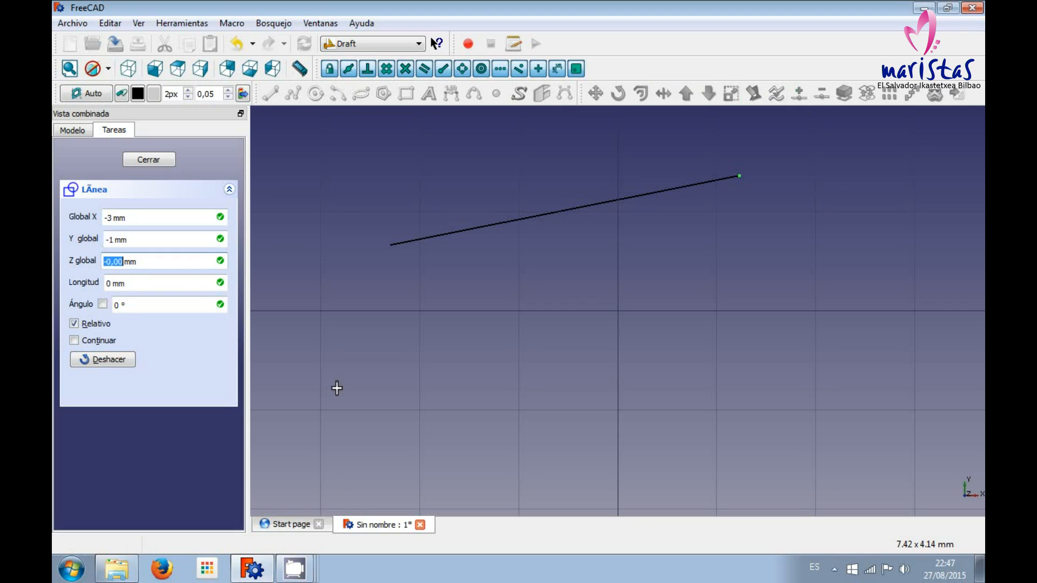
key(shift+Tab)
key(shift+Tab)
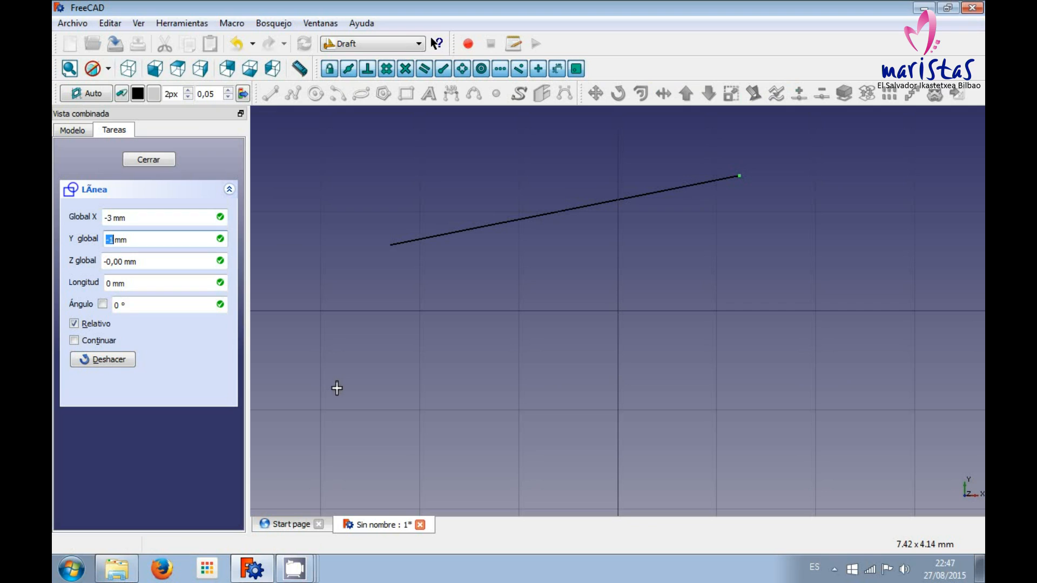
key(Tab)
key(Tab)
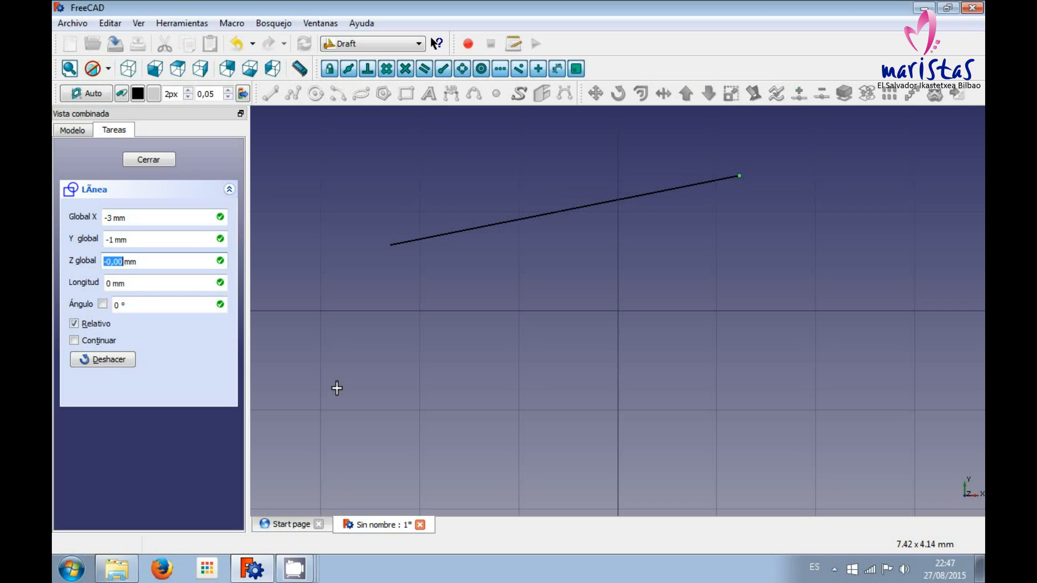
key(Return)
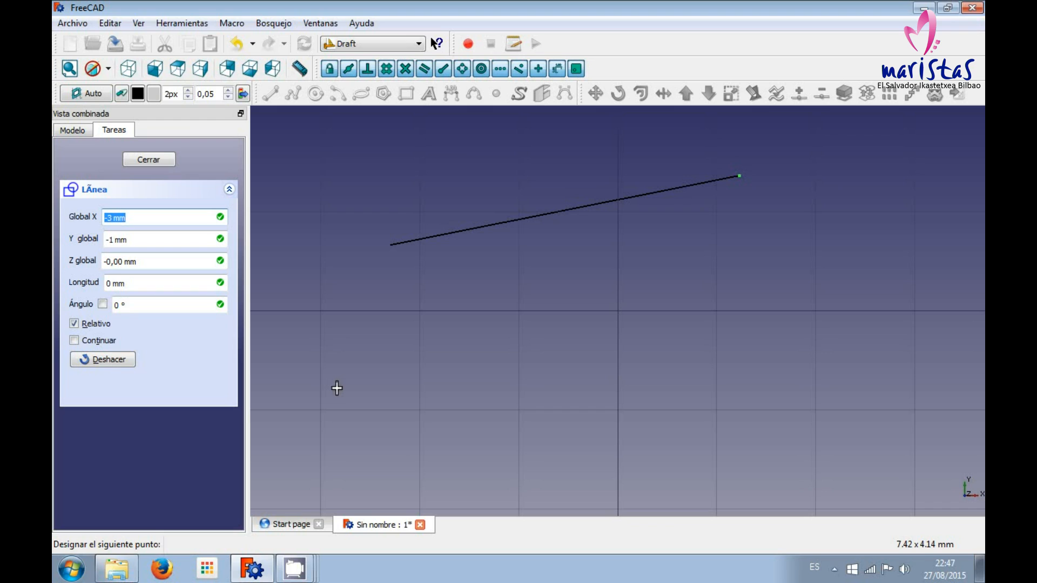
Finish the second line with an end point 6 mm in X and 2 mm in Y relative to its start.
click(337, 388)
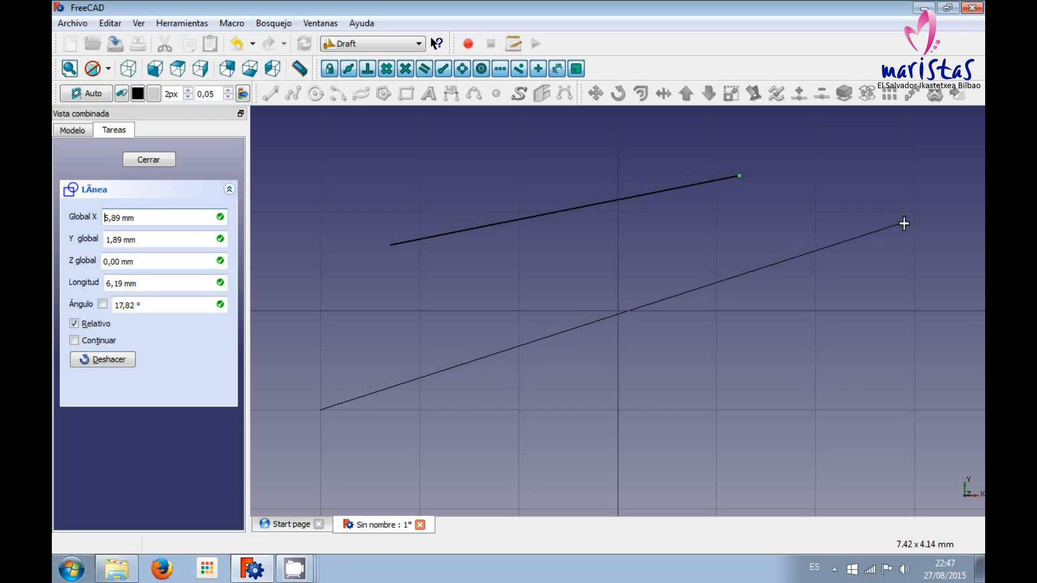
key(Right)
key(Right)
key(BackSpace)
key(BackSpace)
key(BackSpace)
key(BackSpace)
text(6)
key(Tab)
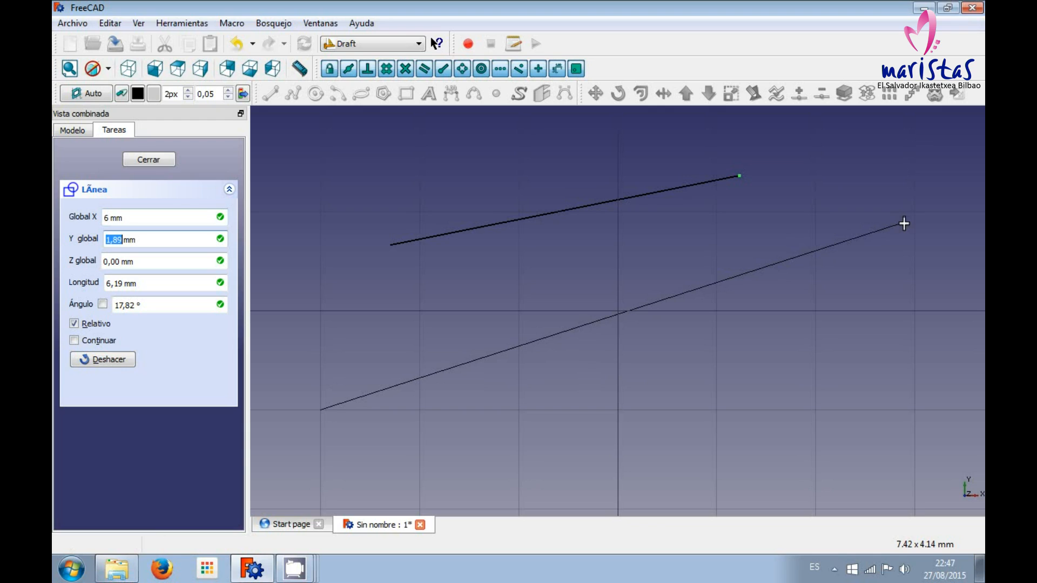
text(2)
key(Tab)
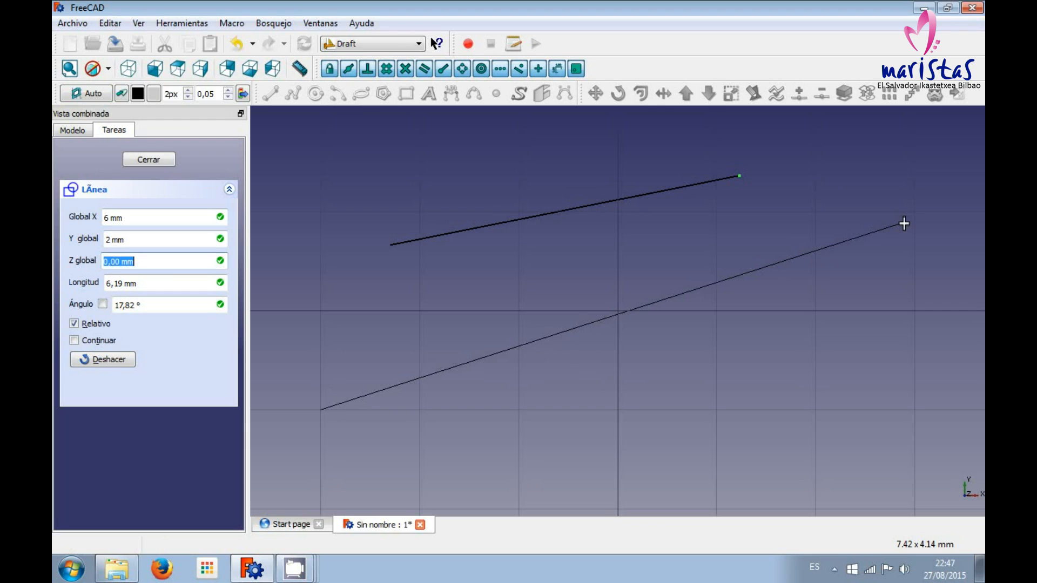
key(Return)
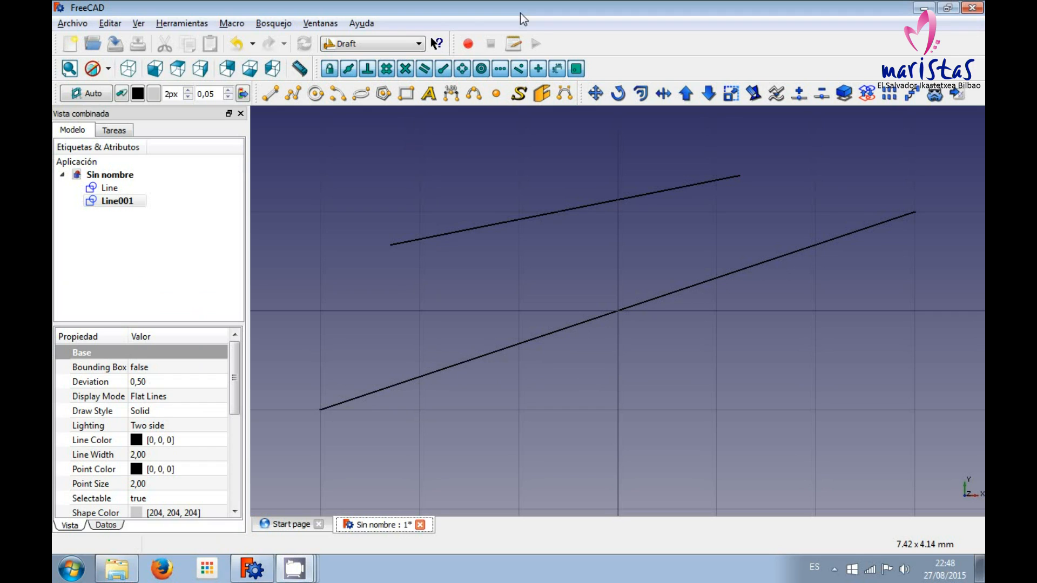
Highlight the two lines in turn from the model tree to identify which entry belongs to which line.
click(520, 13)
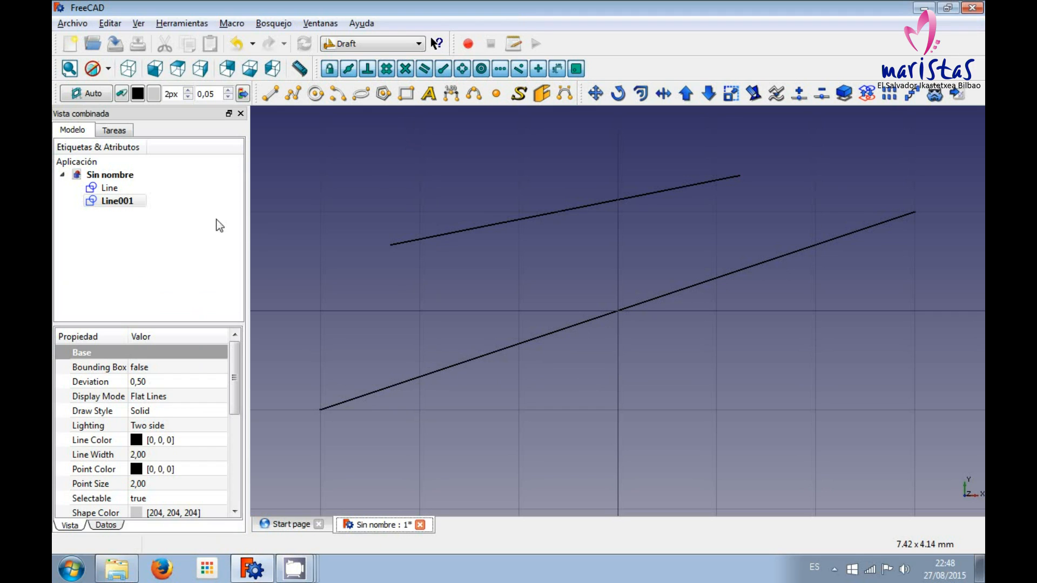
click(109, 188)
click(112, 201)
click(109, 188)
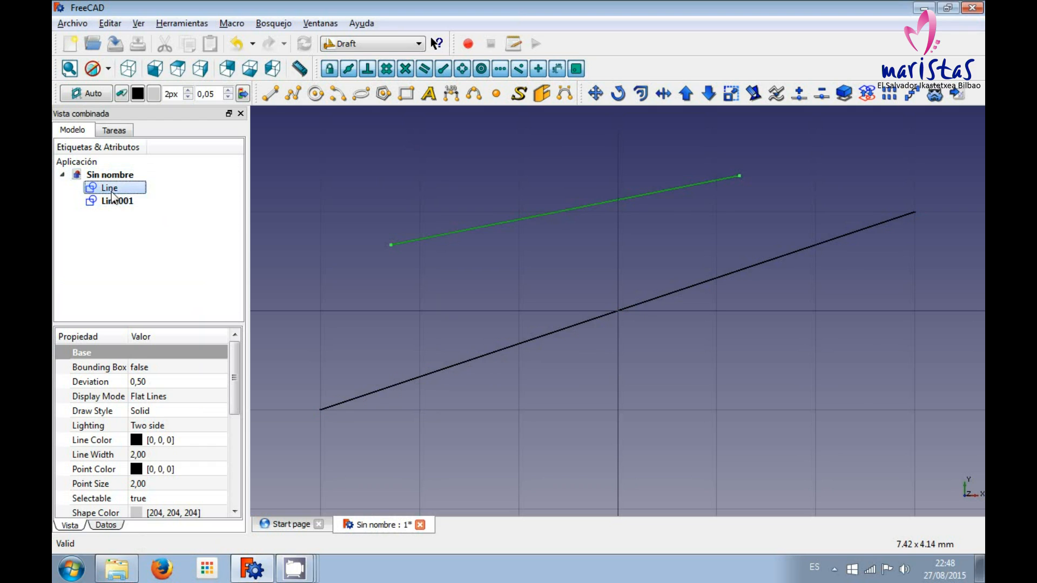
click(113, 201)
click(109, 188)
click(113, 201)
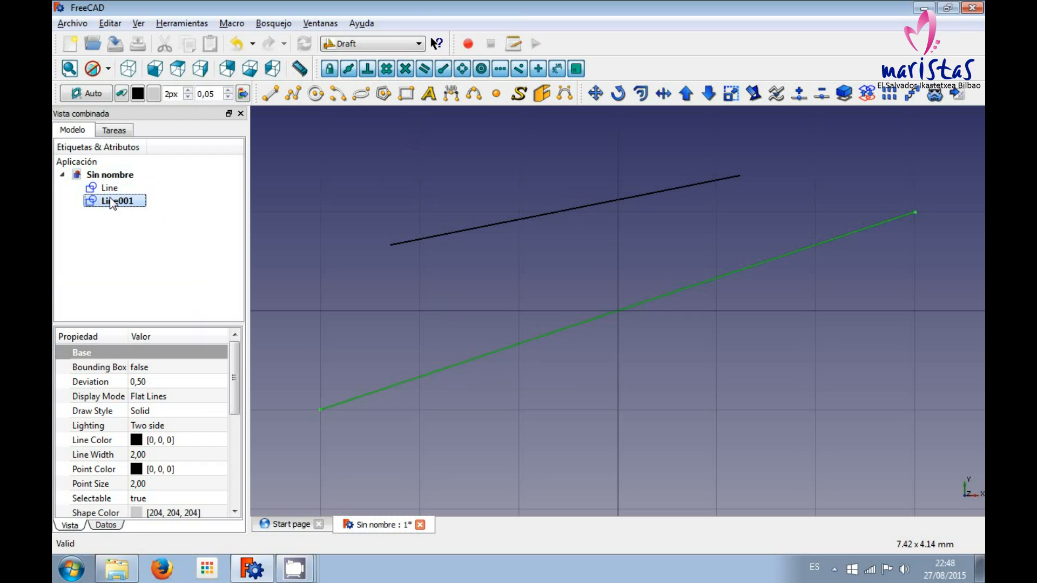
Rename Line, the upper line, as "segmento 1" and Line001, the lower line, as "segmento 2".
key(Up)
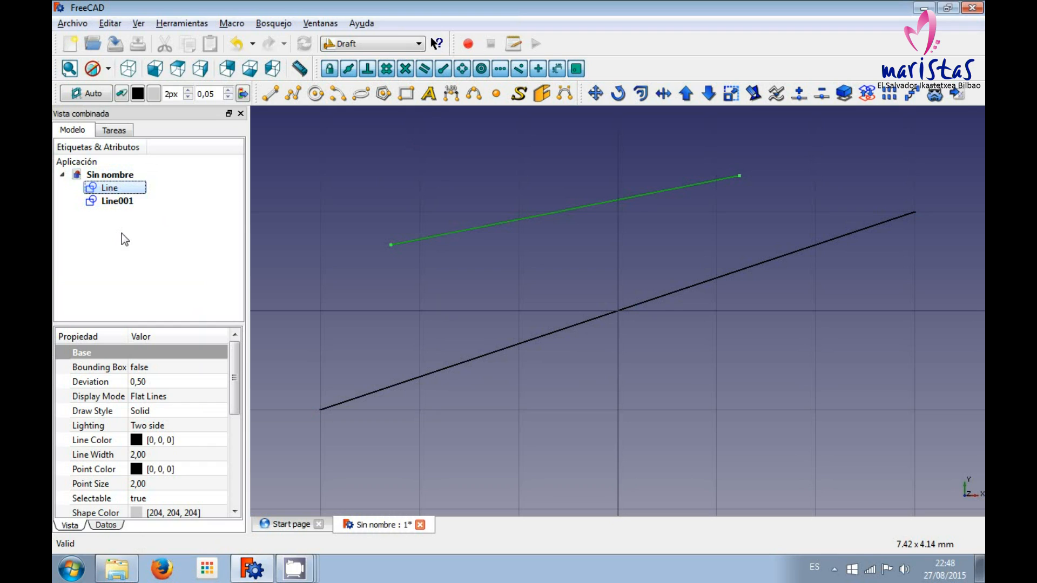
key(F2)
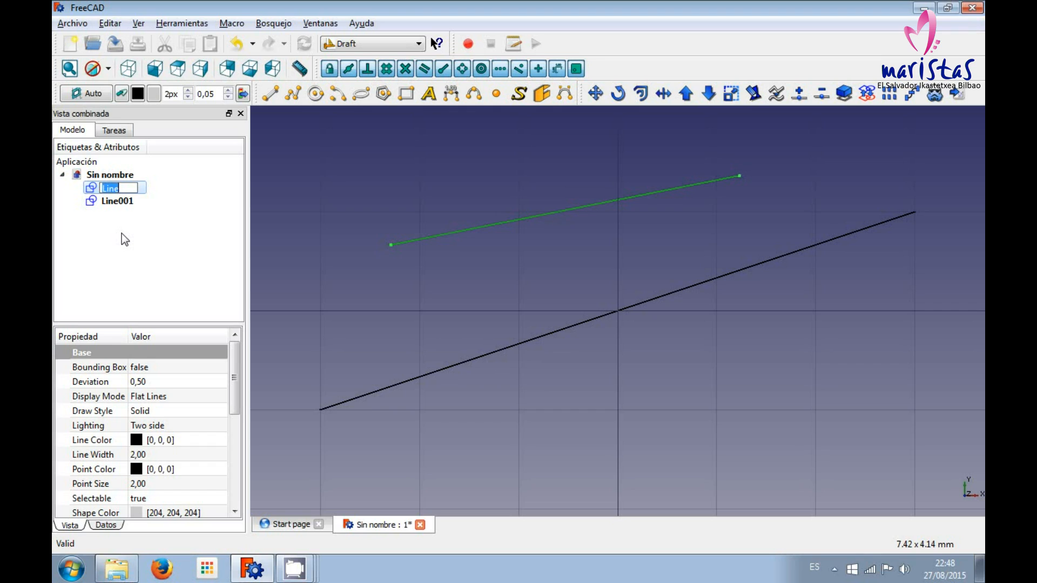
text(segmento 1)
key(Tab)
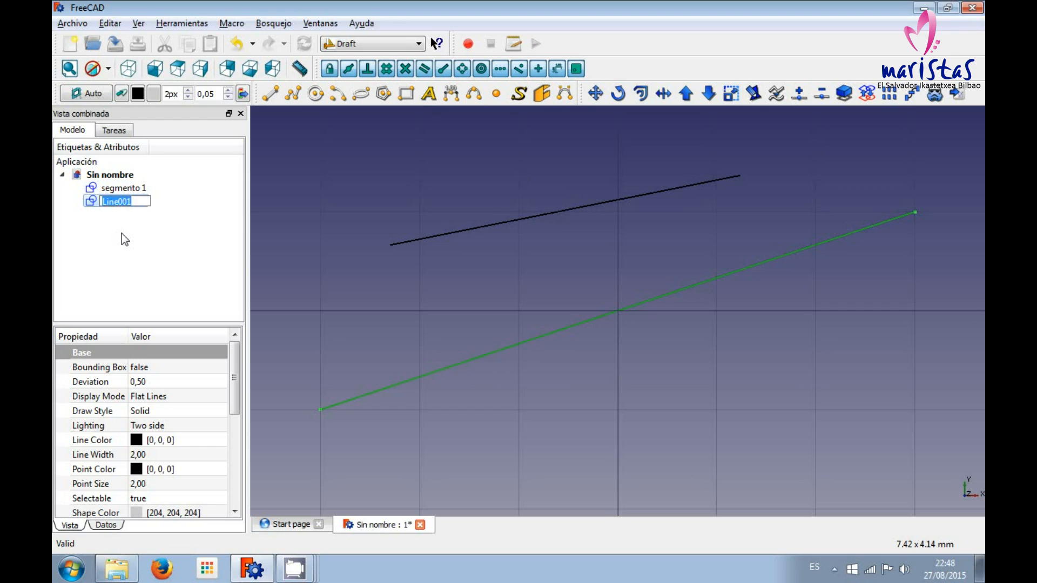
text(segmento 2)
key(Return)
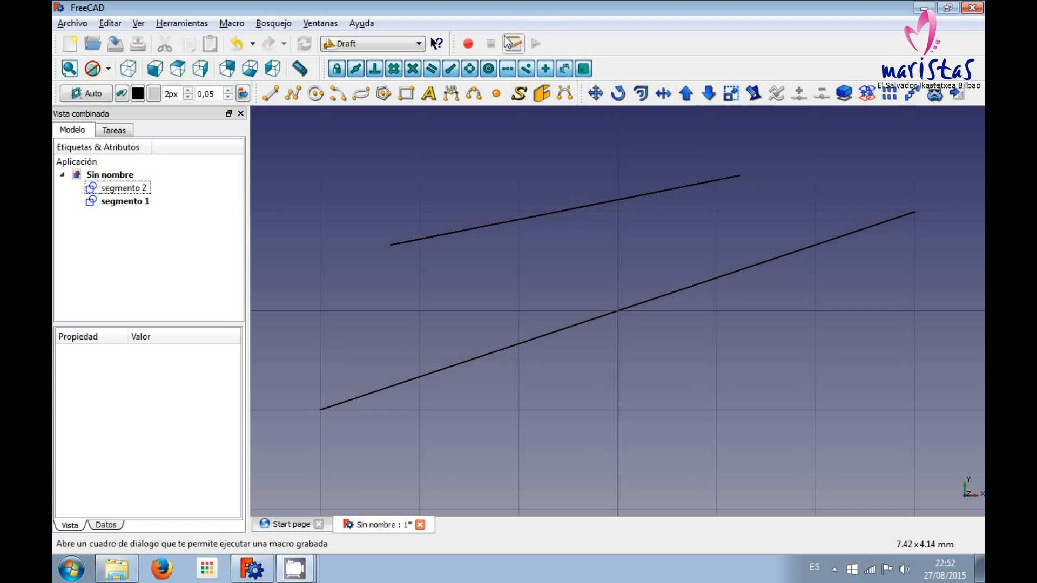
Shift the snapping tools next to the view tools and toggle the midpoint snap off and on again.
drag(325, 70, 320, 68)
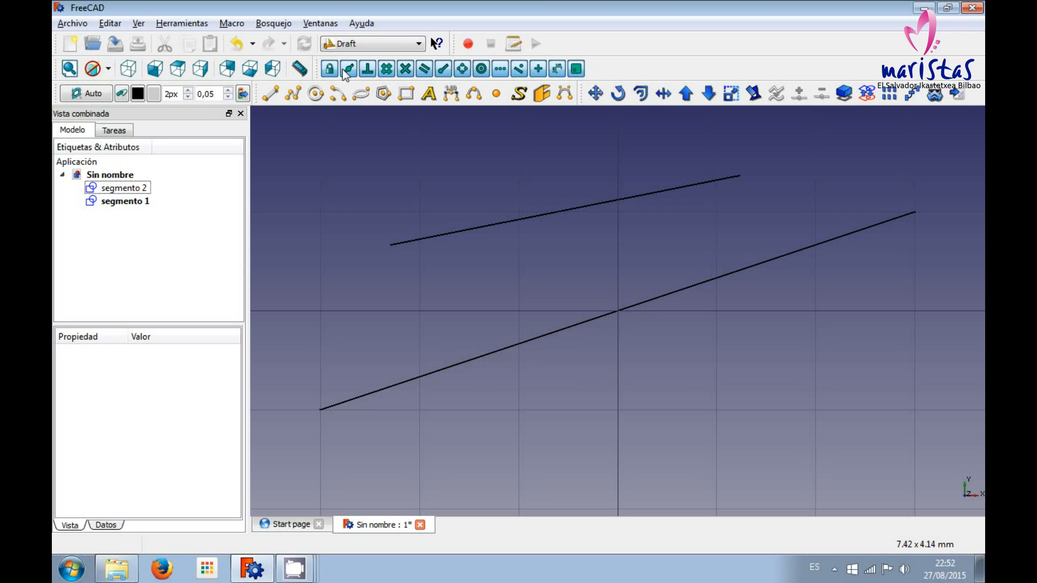
click(344, 70)
click(345, 70)
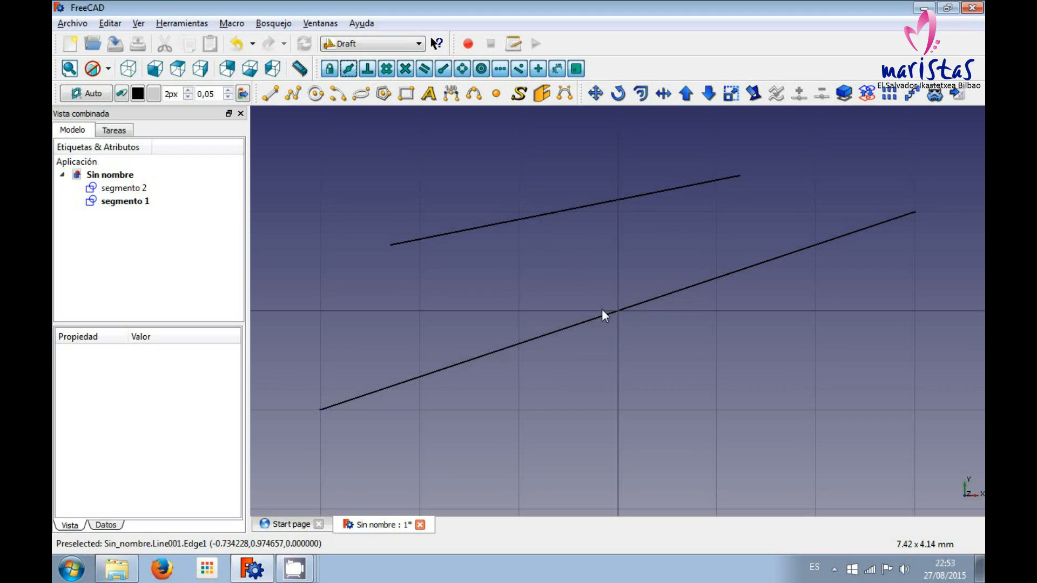
Draw a line from the midpoint of the upper segment to the midpoint of the lower segment and select it.
click(270, 94)
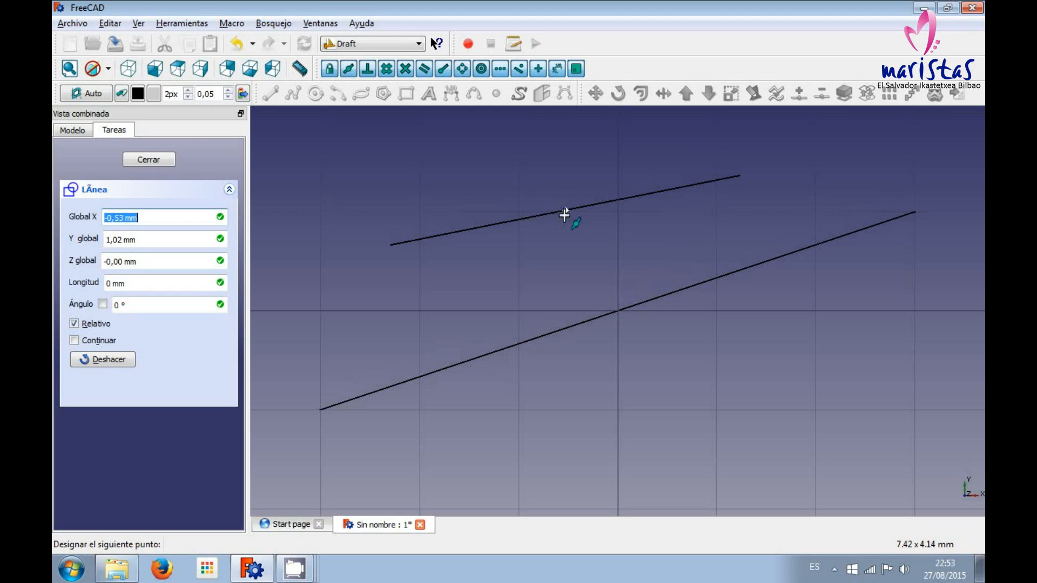
click(616, 315)
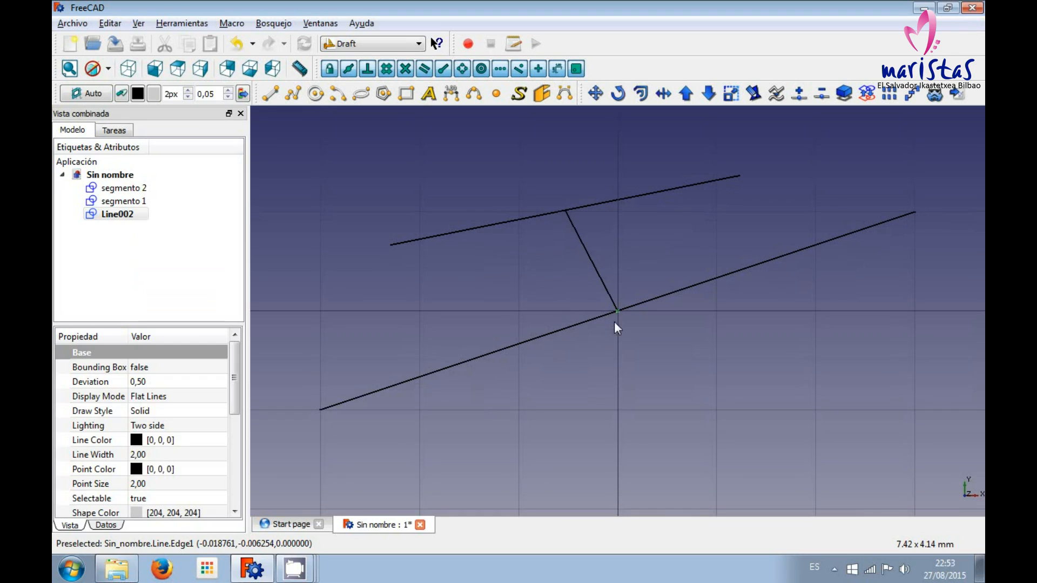
click(576, 231)
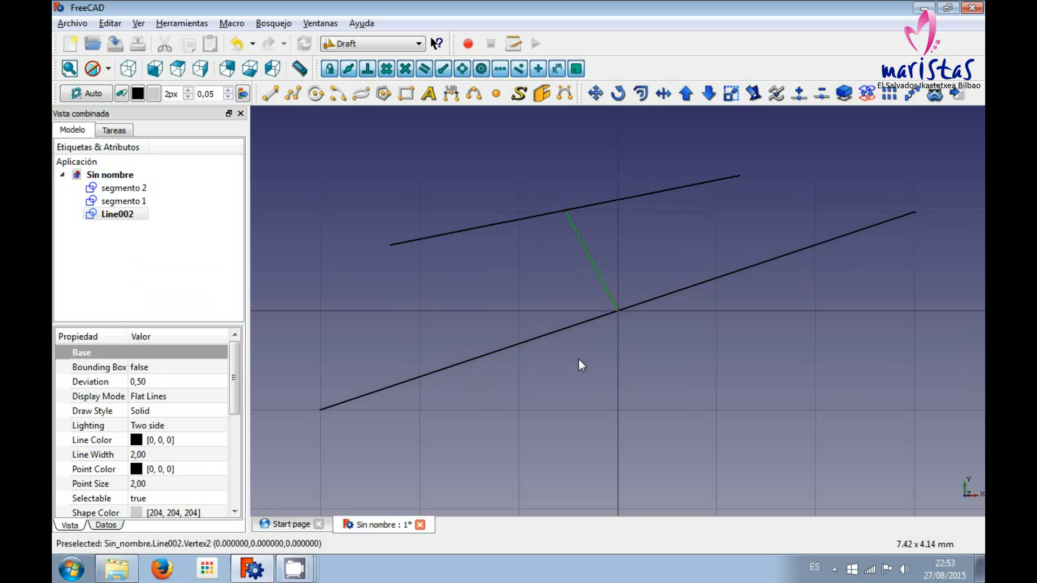
Connect the left endpoints of the two segments with a line, and their right endpoints with another line.
click(271, 94)
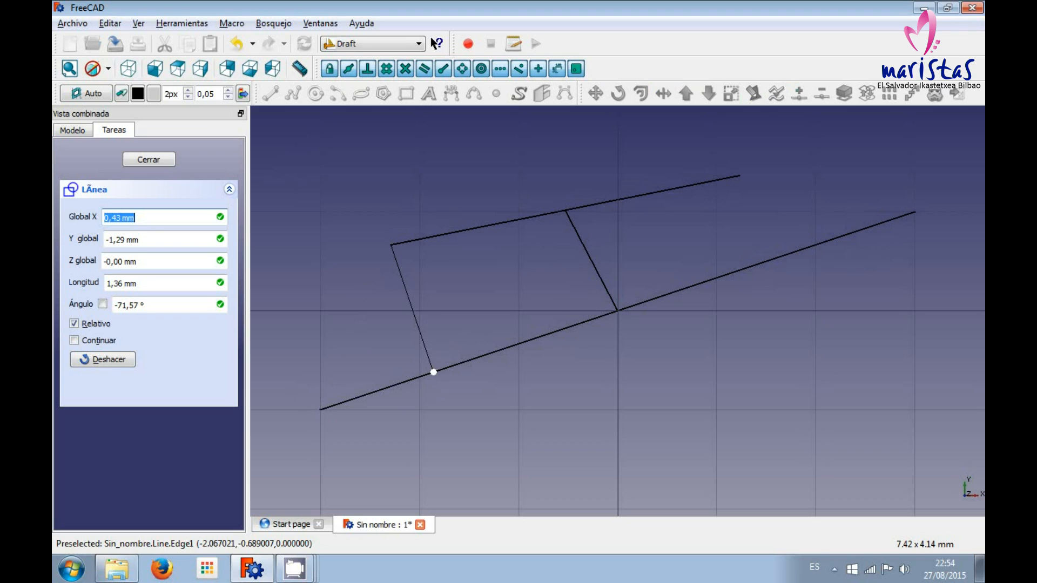
click(320, 410)
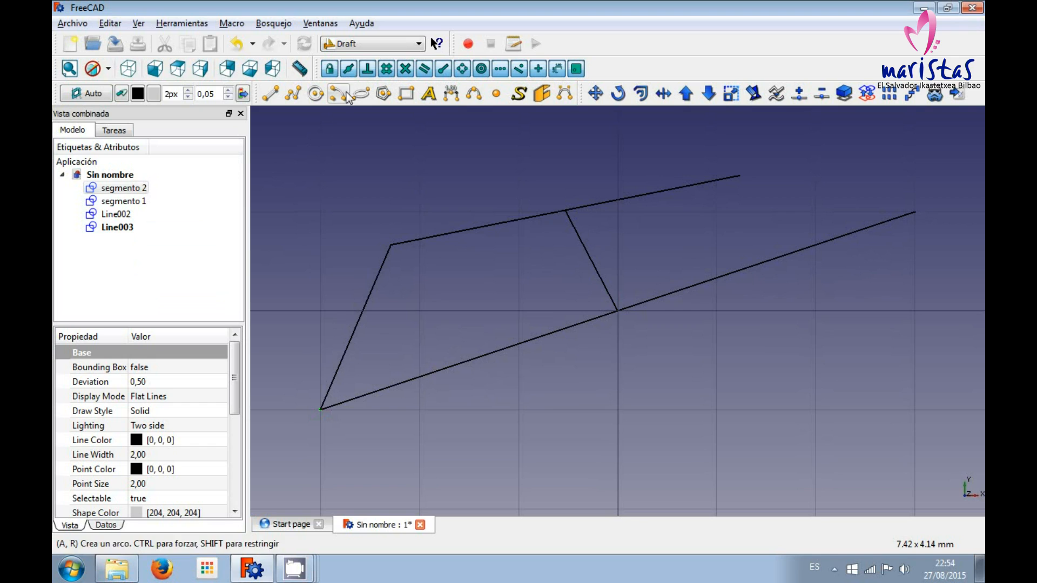
click(277, 93)
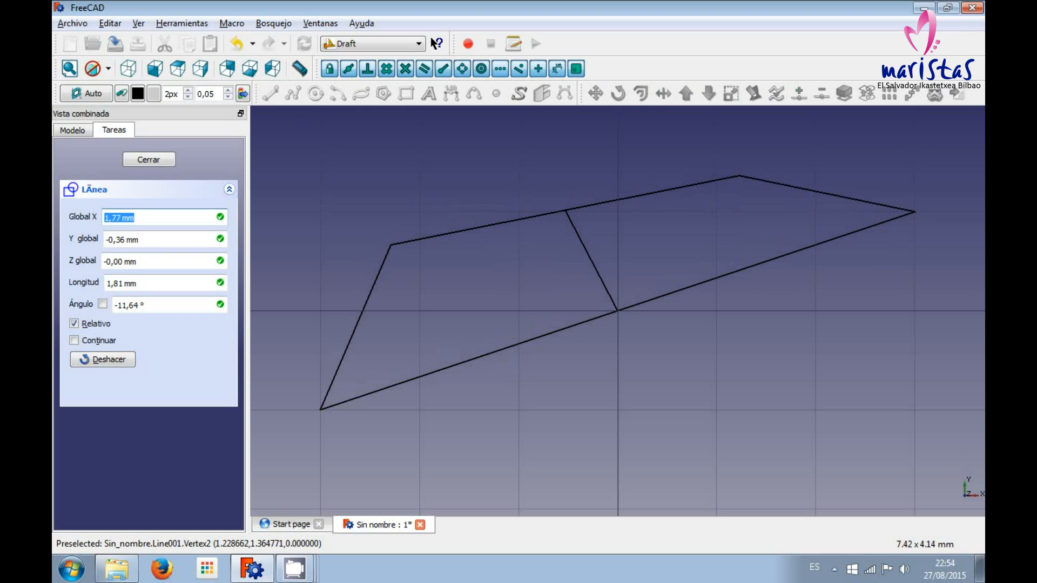
click(915, 211)
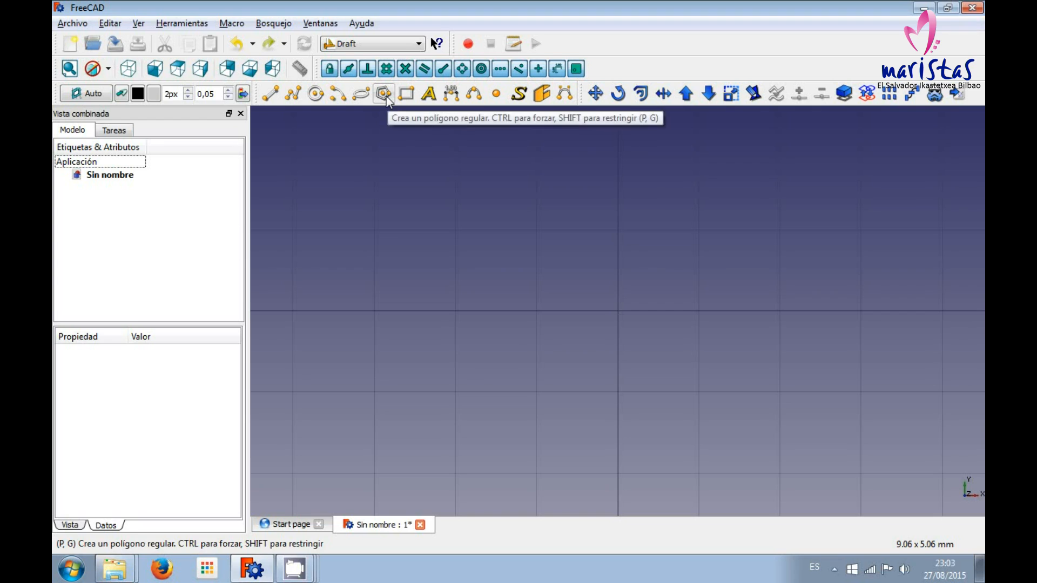
Draw an open wire through six points in the left half of the grid, about 6.7 mm in total length.
click(292, 98)
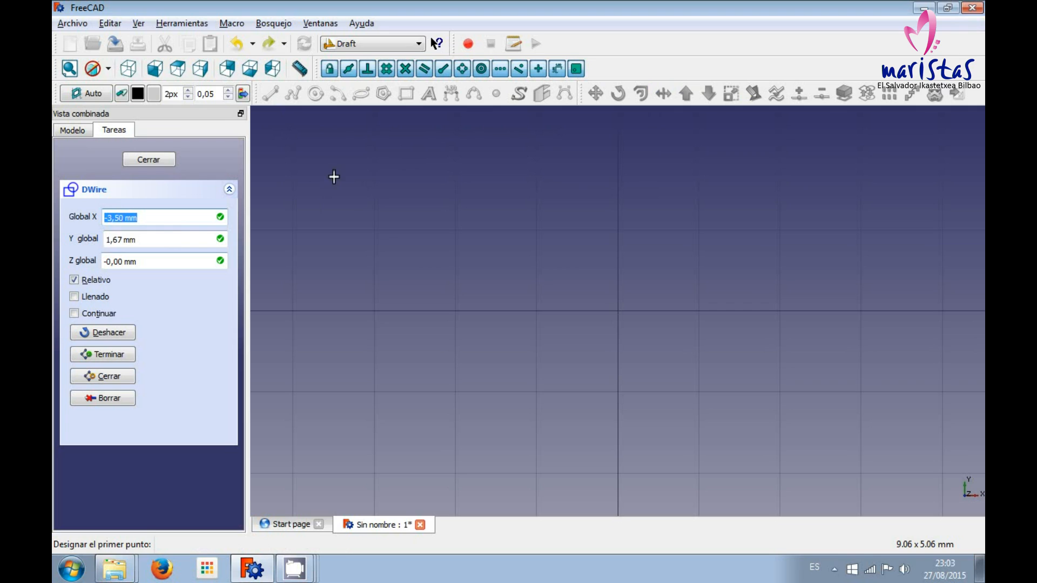
click(347, 203)
click(438, 182)
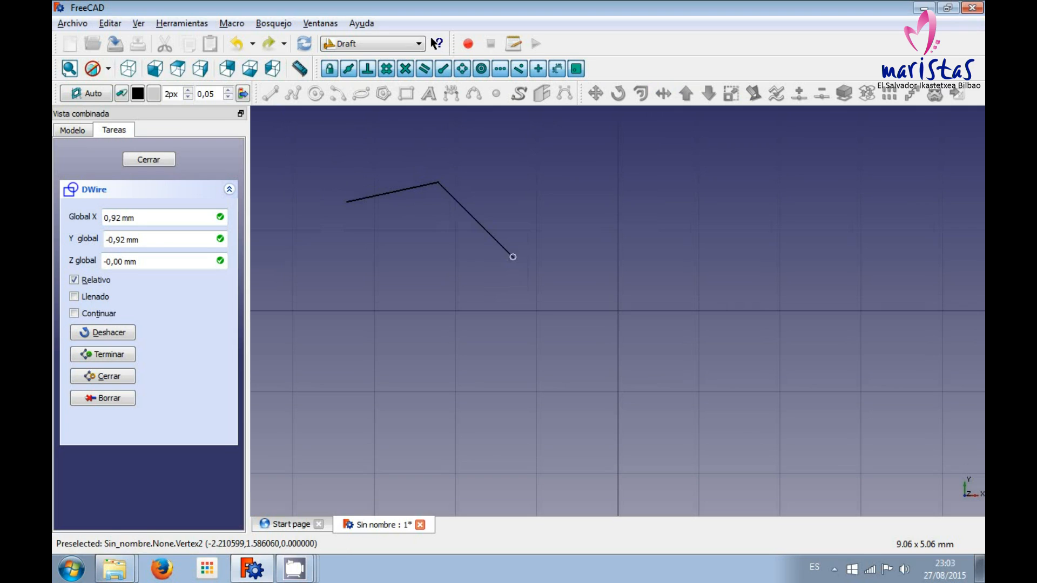
click(513, 257)
click(501, 348)
click(333, 348)
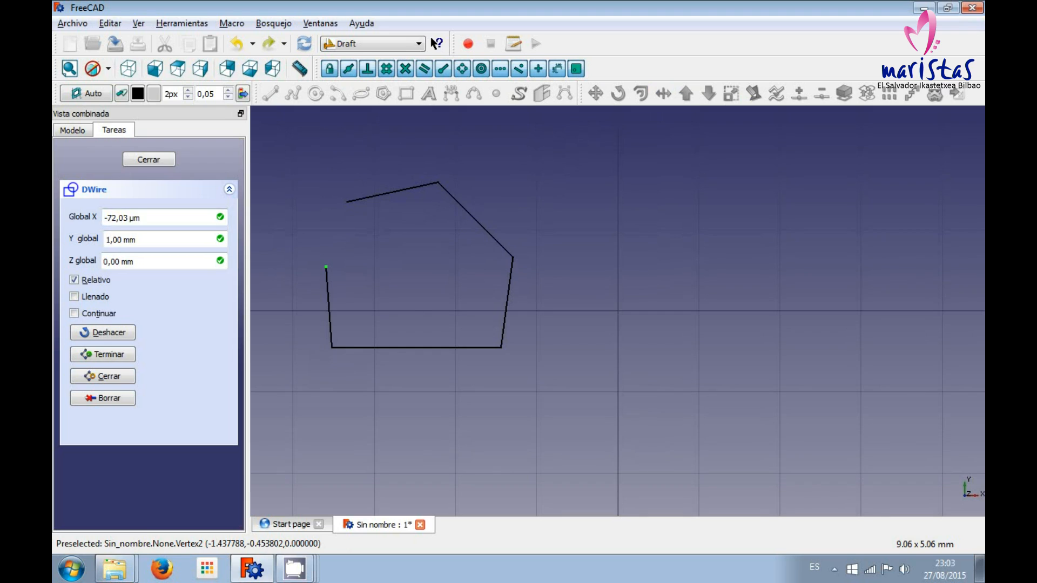
click(325, 267)
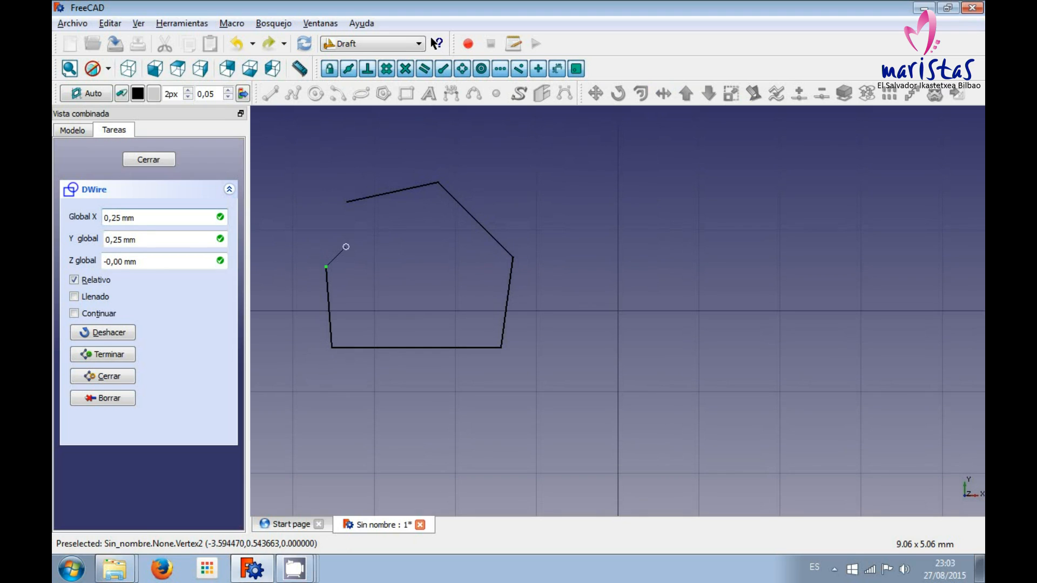
key(Escape)
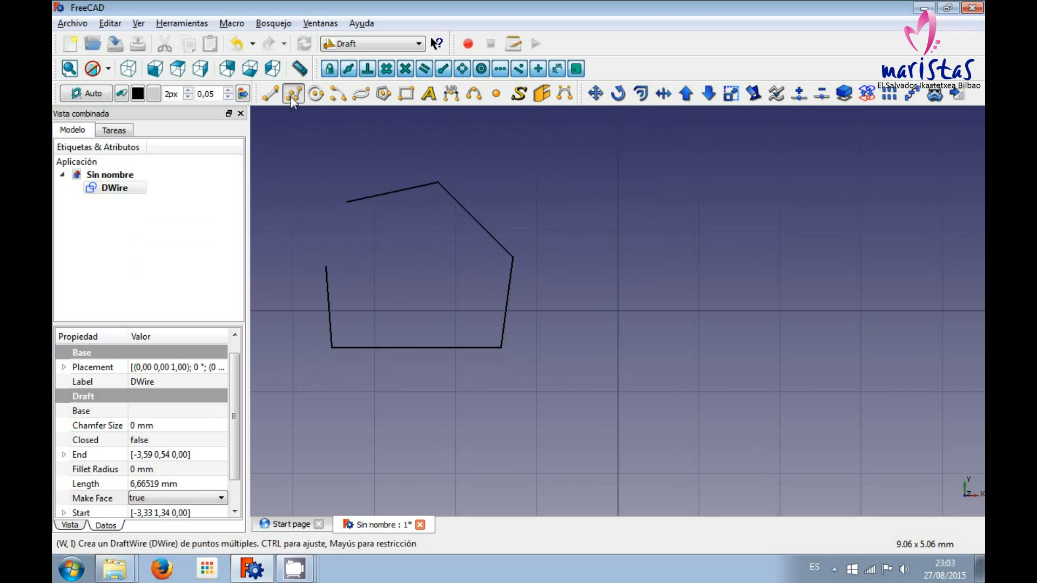
Draw a second wire through seven points to the right of the first, about 9 mm long, and close it.
click(292, 94)
click(639, 200)
click(794, 260)
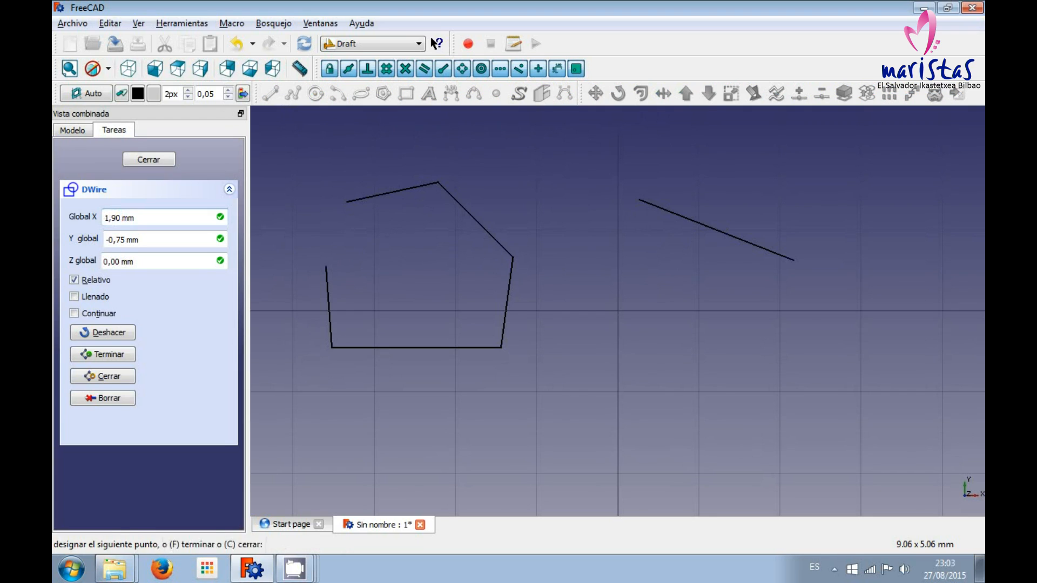
click(751, 375)
click(643, 375)
click(544, 363)
click(574, 269)
key(Escape)
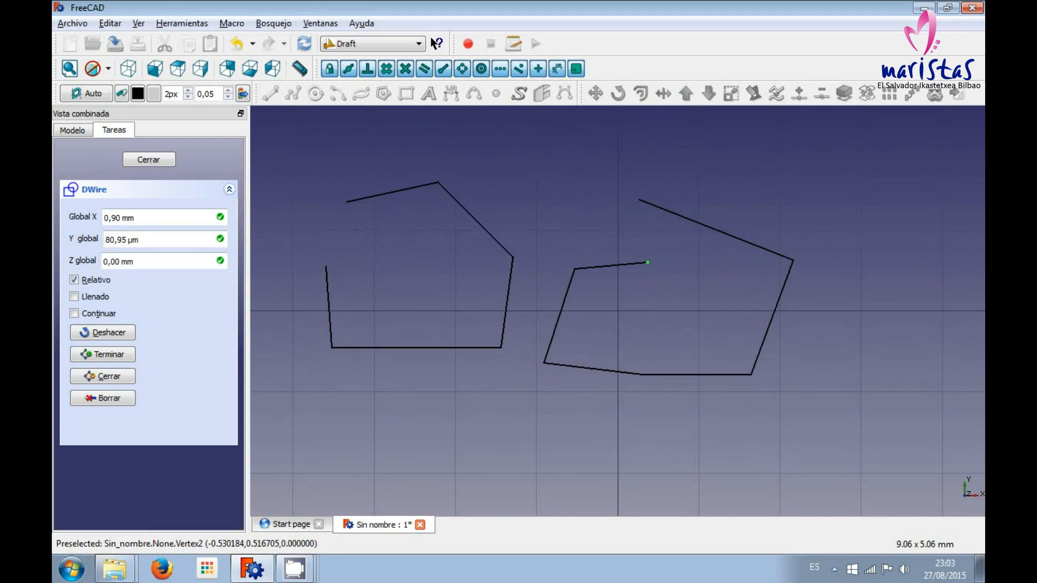
click(648, 263)
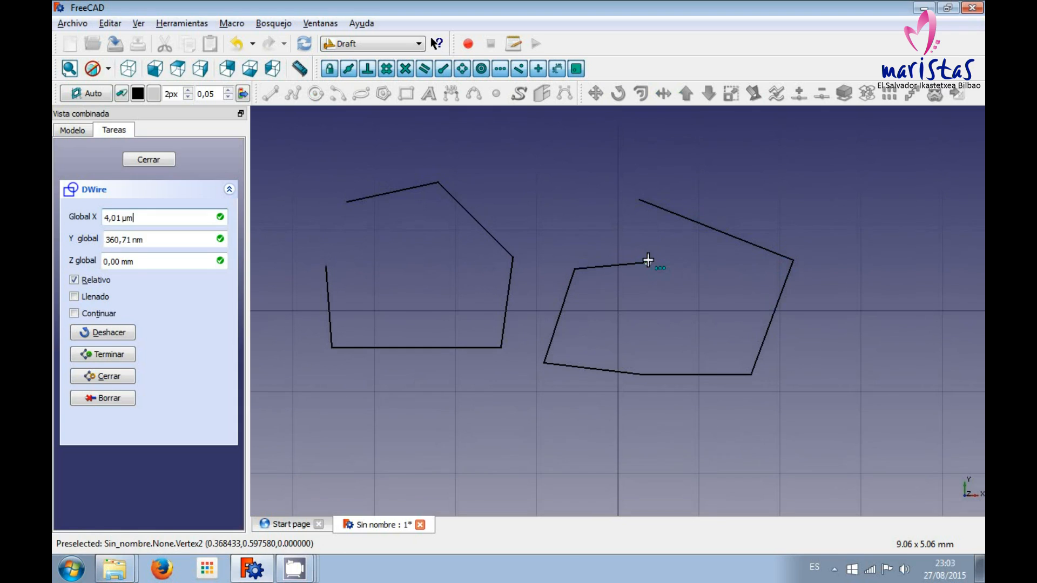
key(c)
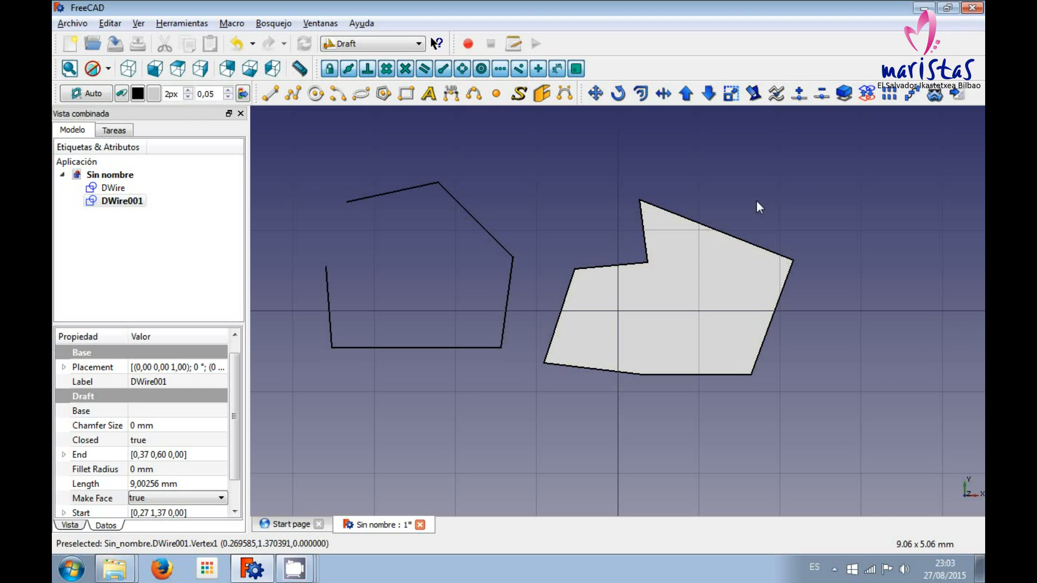
Set the closed wire's Make Face property to false.
click(70, 525)
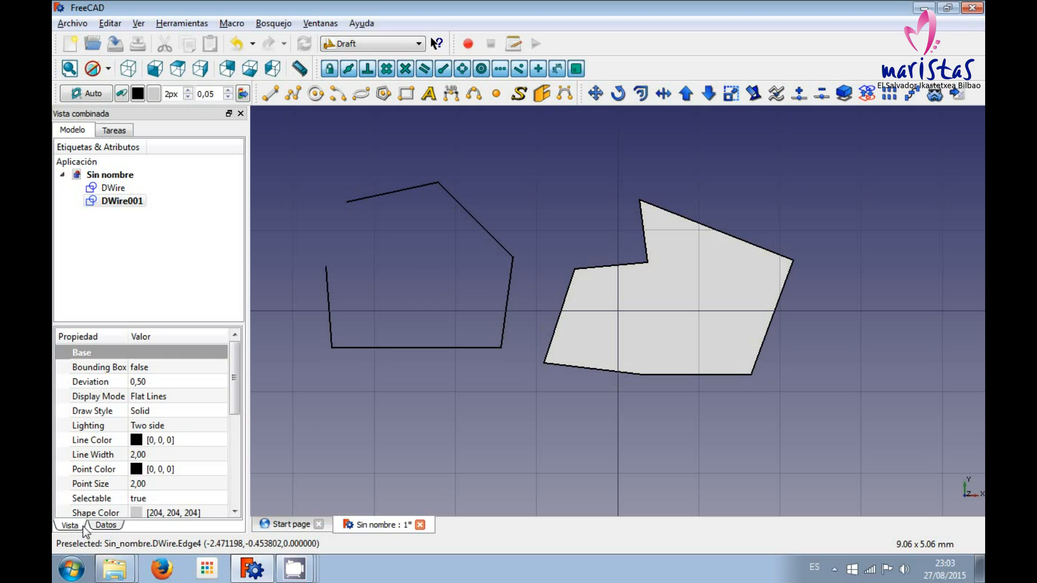
click(103, 525)
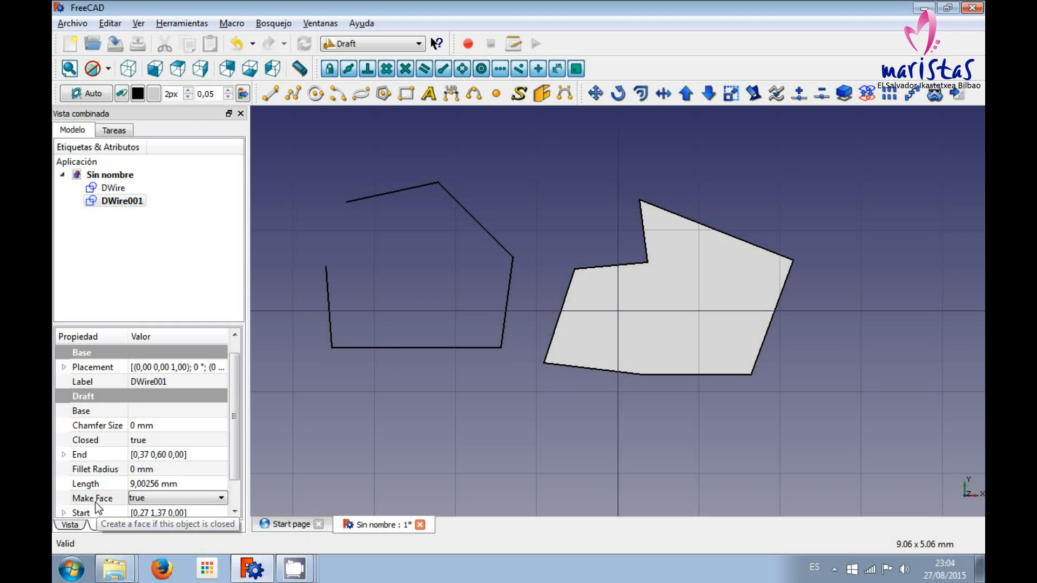
click(151, 502)
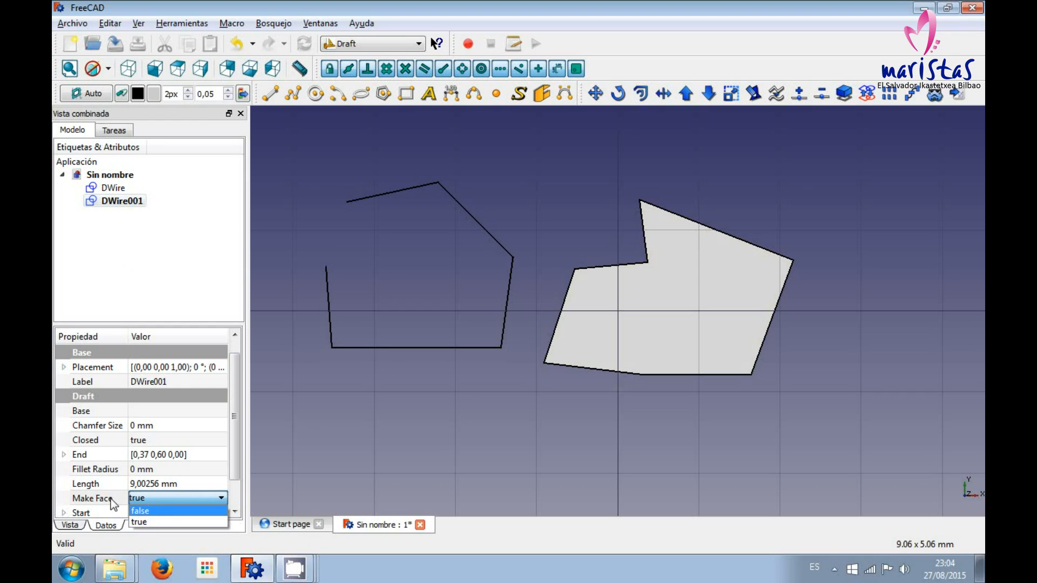
click(145, 512)
click(232, 287)
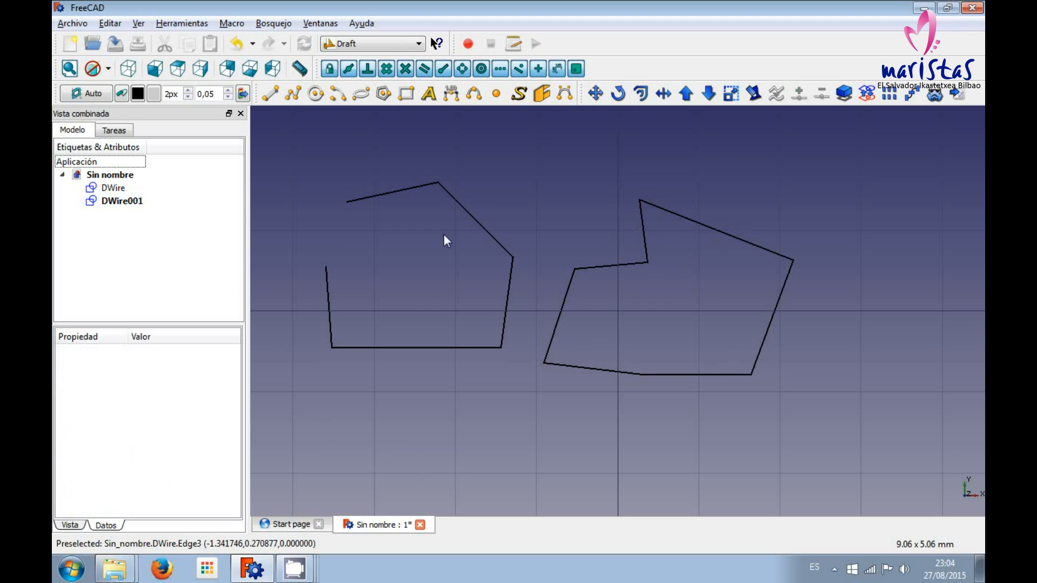
Delete both wires from the document.
drag(300, 153, 429, 312)
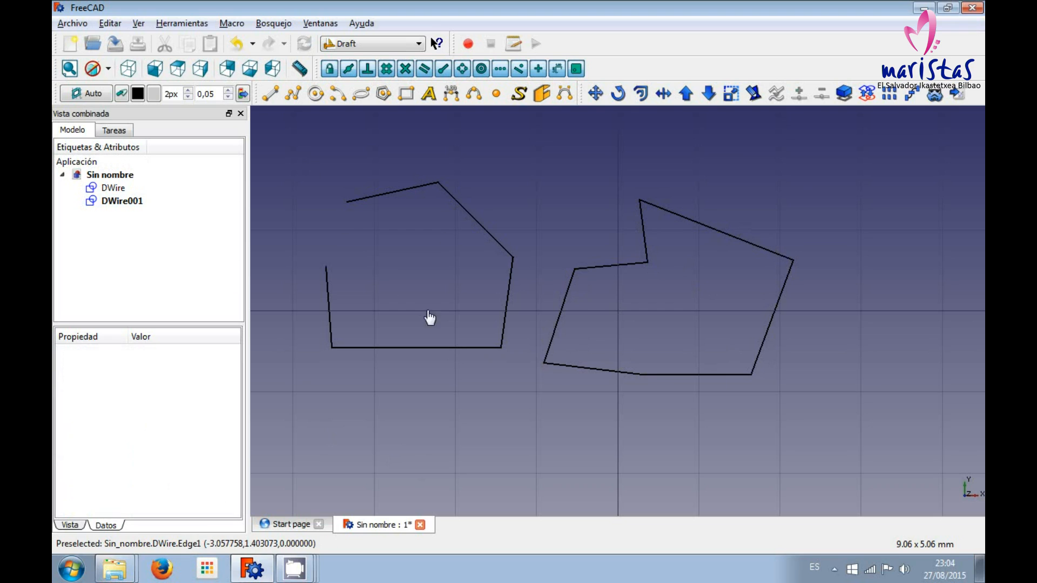
click(111, 189)
key(Delete)
click(116, 188)
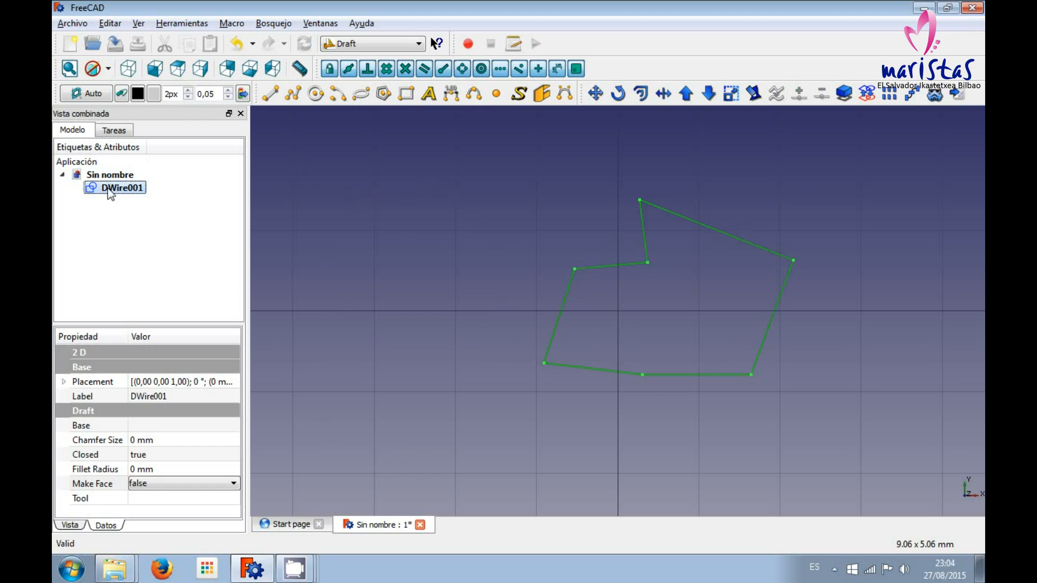
key(Delete)
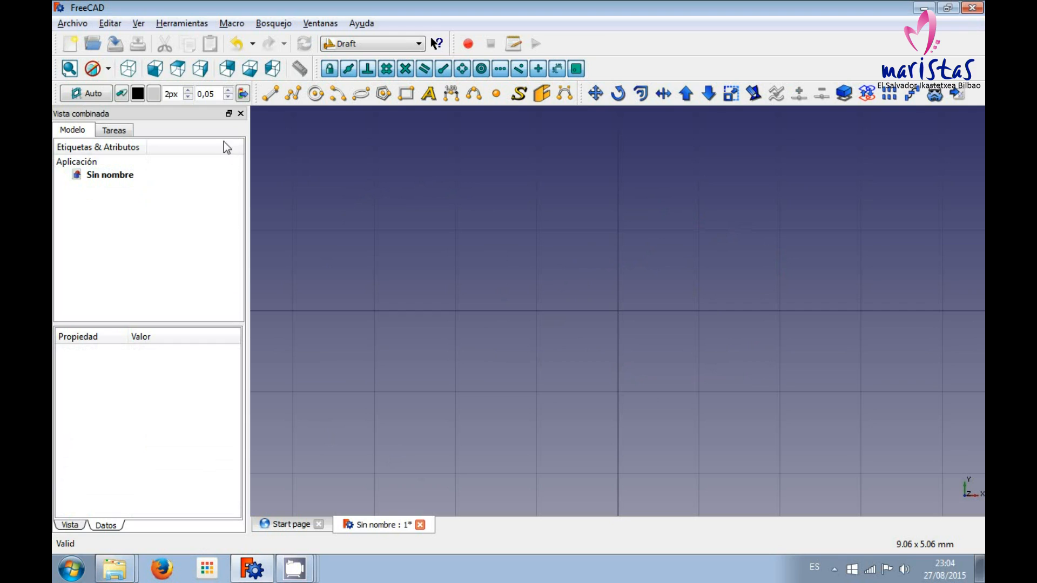
Start a circle with its centre at X -2 mm, Y -1 mm.
click(315, 95)
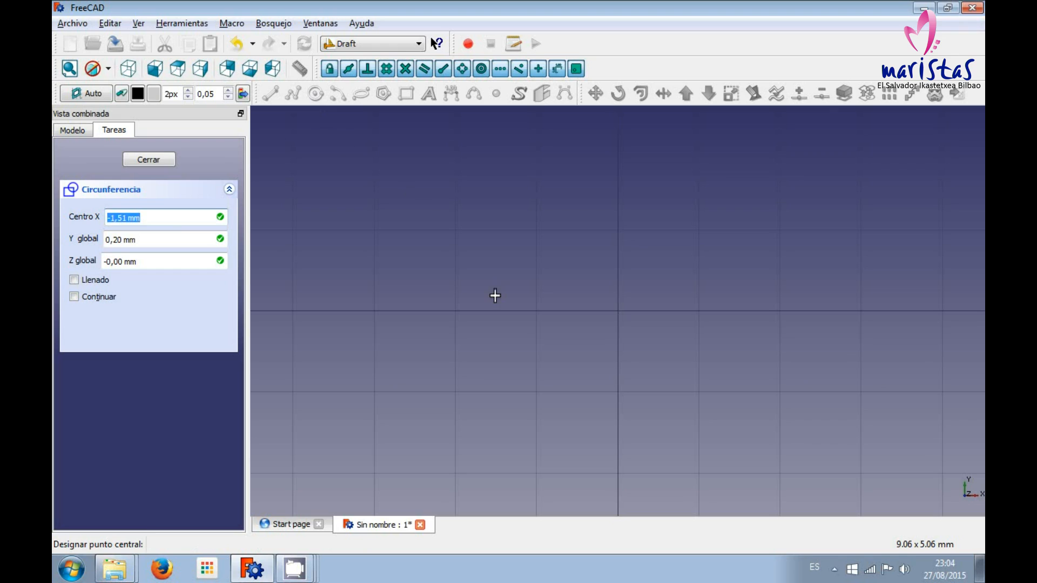
key(Home)
key(Right)
key(Delete)
key(BackSpace)
key(BackSpace)
key(BackSpace)
text(2)
key(Tab)
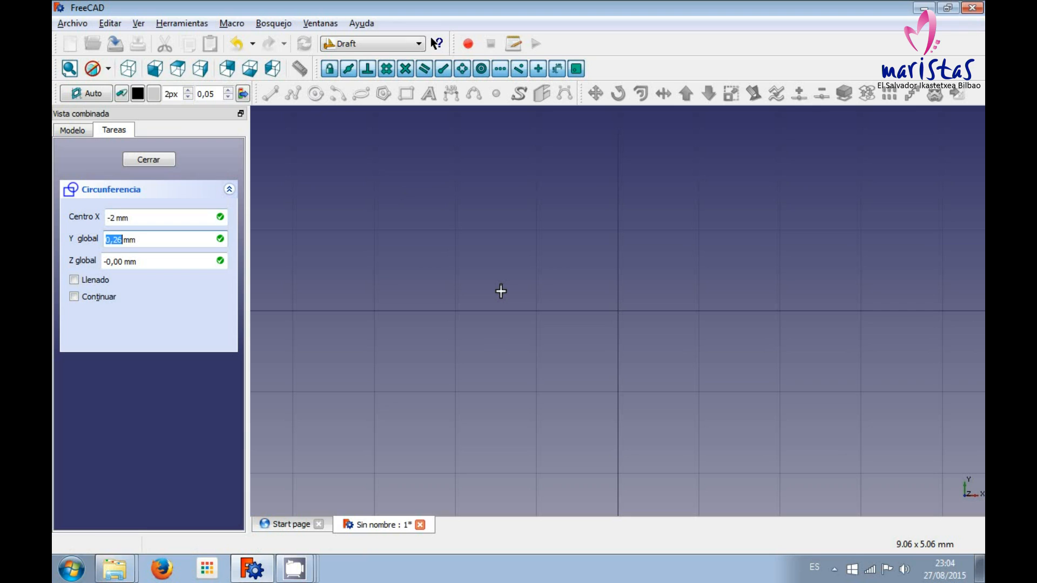
text(-1)
key(Tab)
key(Return)
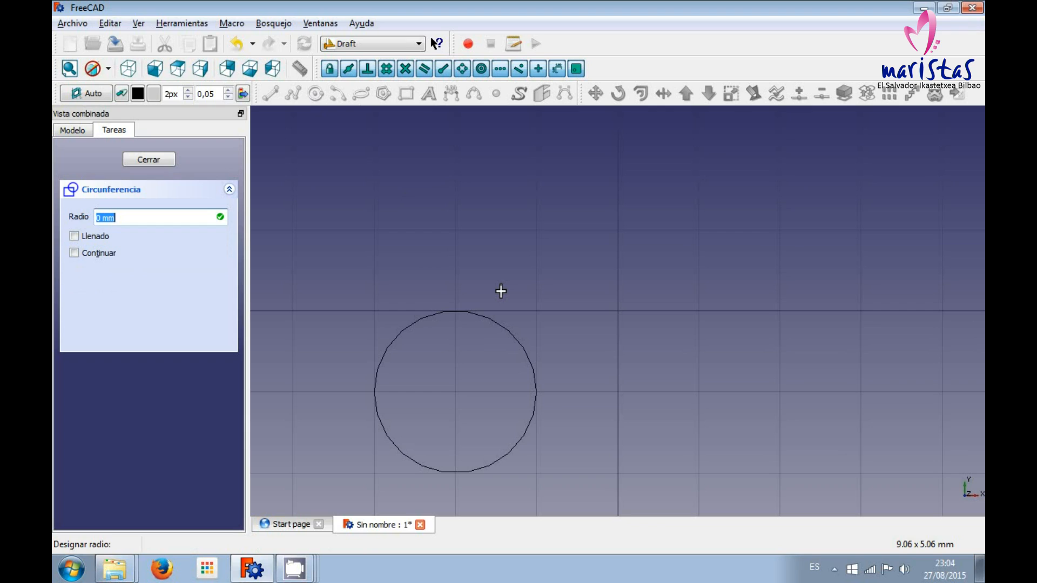
Complete the circle with a radius of 2 mm.
key(Home)
key(BackSpace)
text(2)
key(Return)
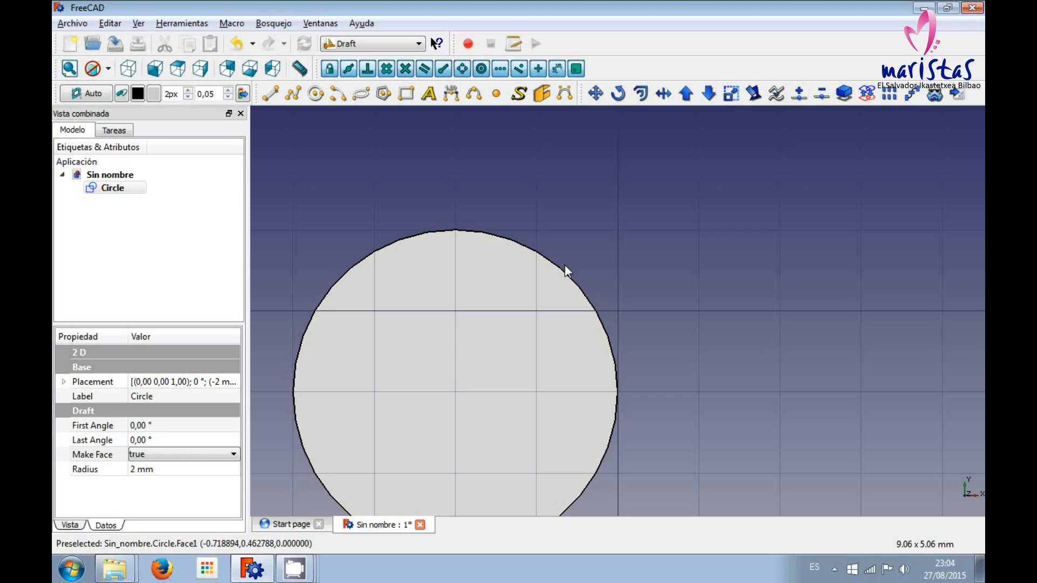
Use Move with the Copy option to duplicate the circle from its top point by a relative 5 mm in X and -1 mm in Y.
click(597, 95)
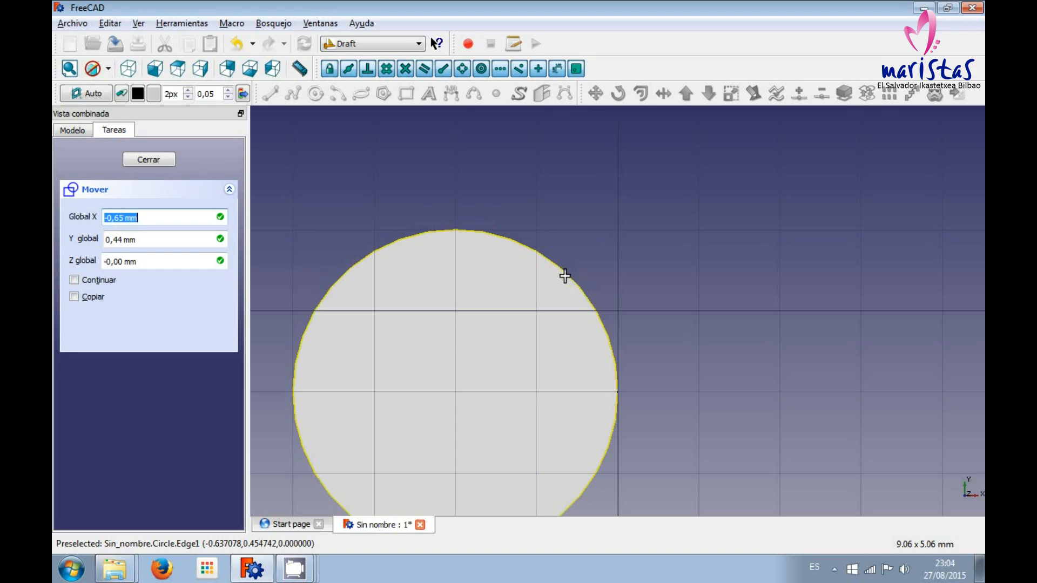
click(455, 231)
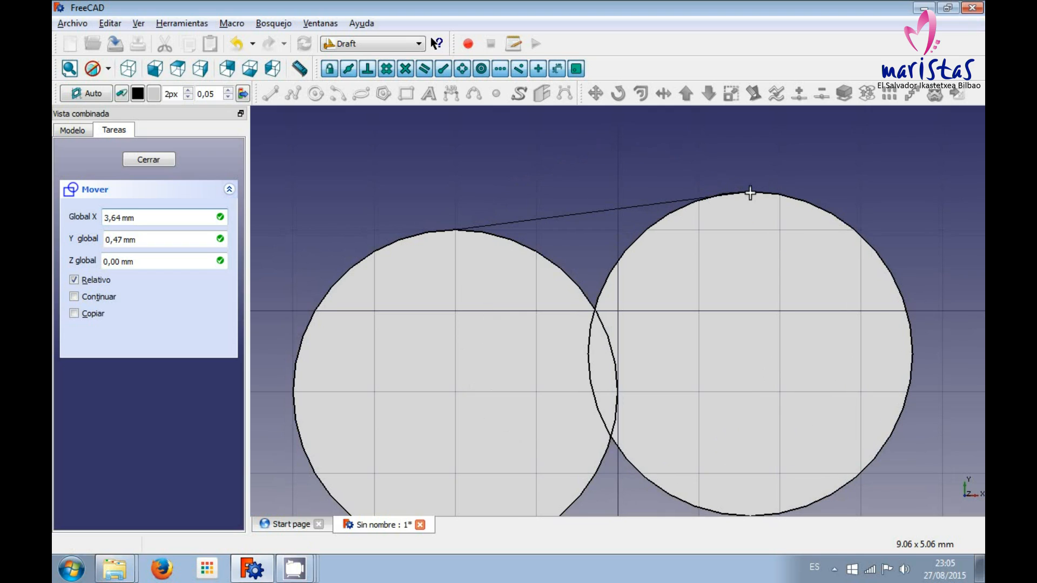
key(Right)
key(Right)
key(BackSpace)
key(BackSpace)
key(BackSpace)
key(BackSpace)
text(5)
key(Tab)
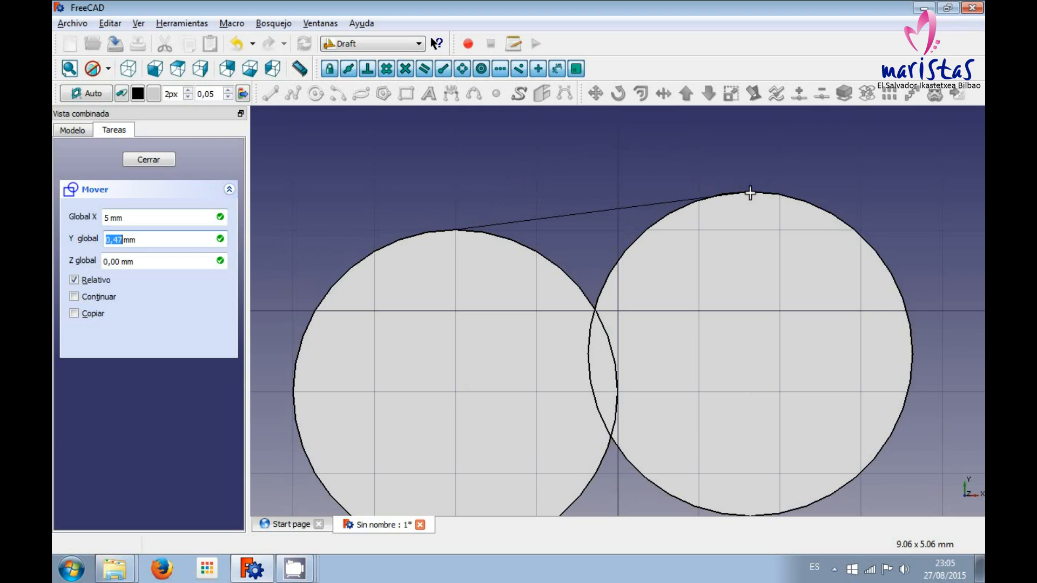
text(-1)
key(alt+c)
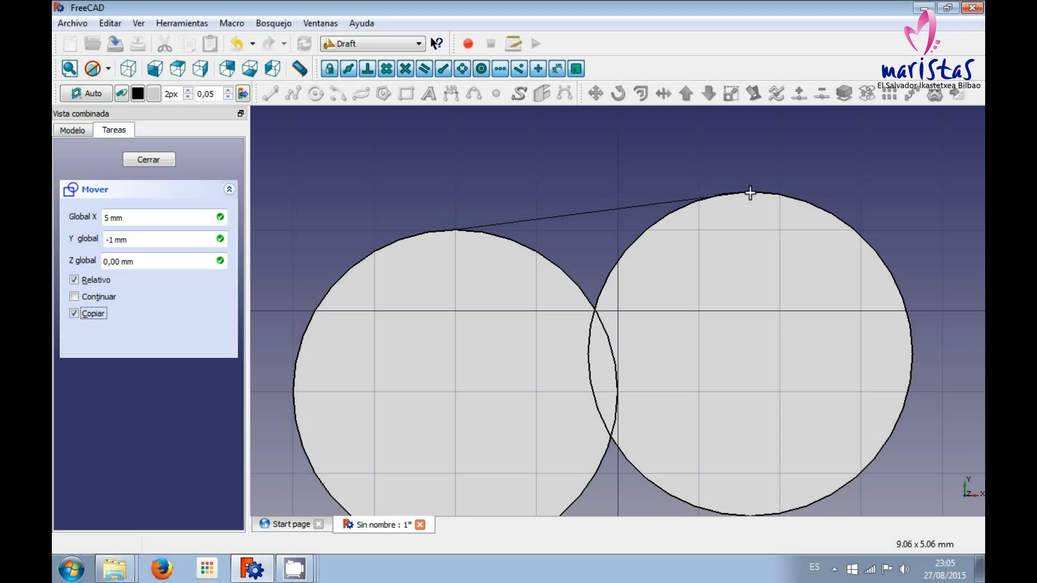
key(shift+Tab)
key(shift+Tab)
key(shift+Tab)
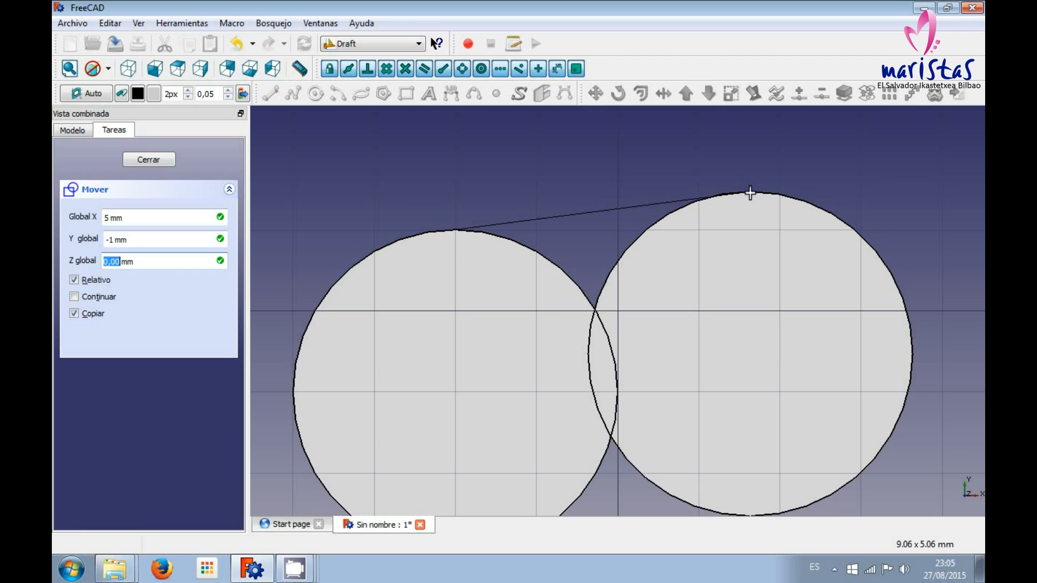
key(Return)
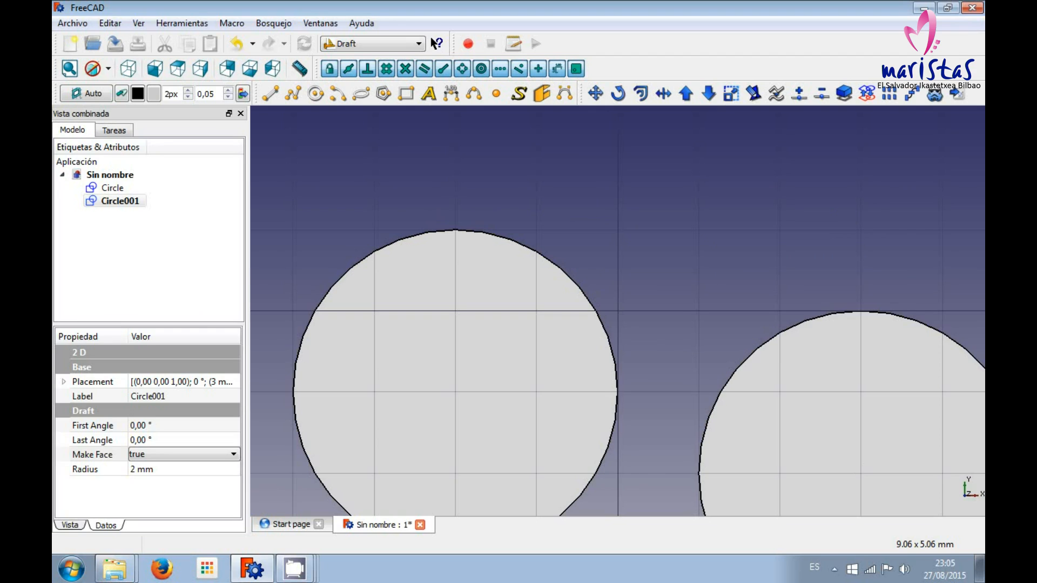
Delete both circles from the document.
click(110, 187)
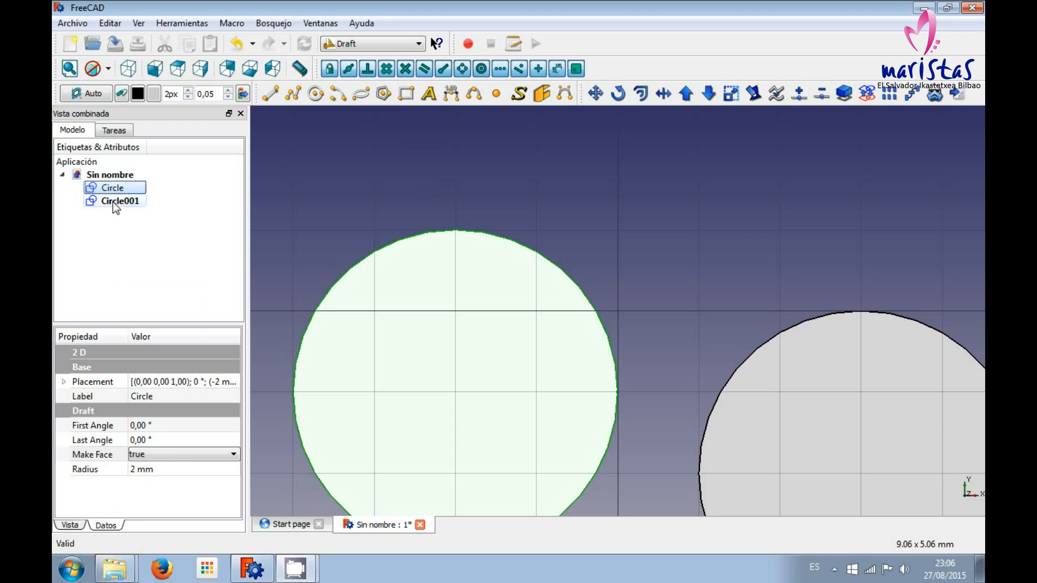
ctrl+click(115, 203)
key(Delete)
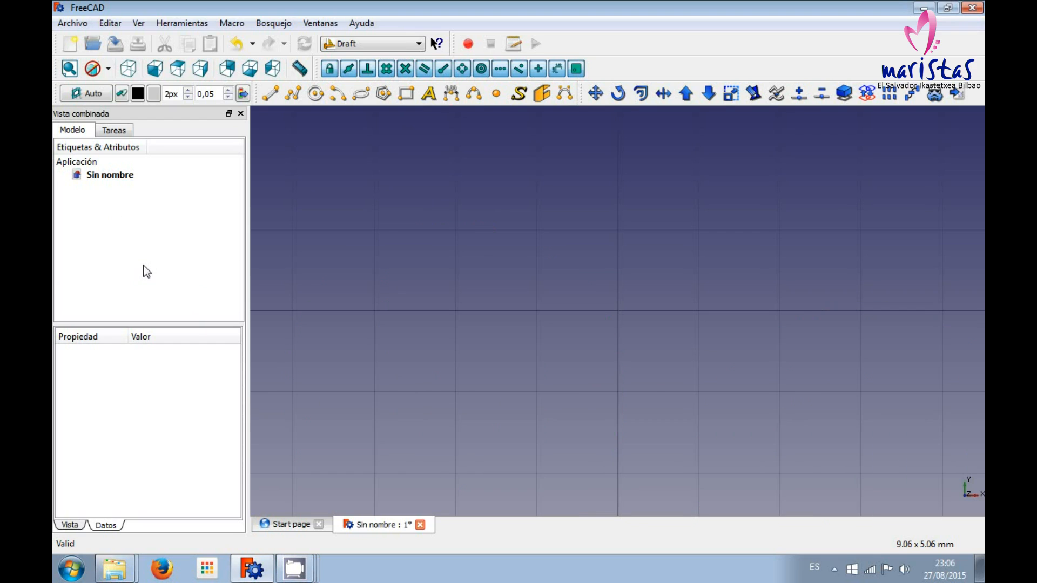
Draw an arc centred at X -2 mm, Y 0 with a 3 mm radius, a start angle of about 45° and an aperture of -90°.
click(337, 95)
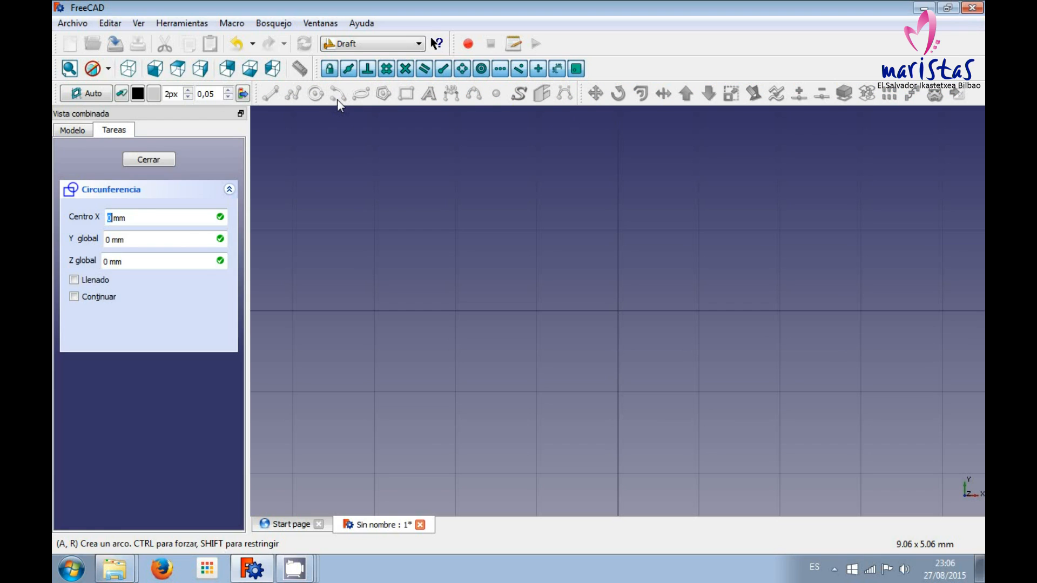
click(455, 310)
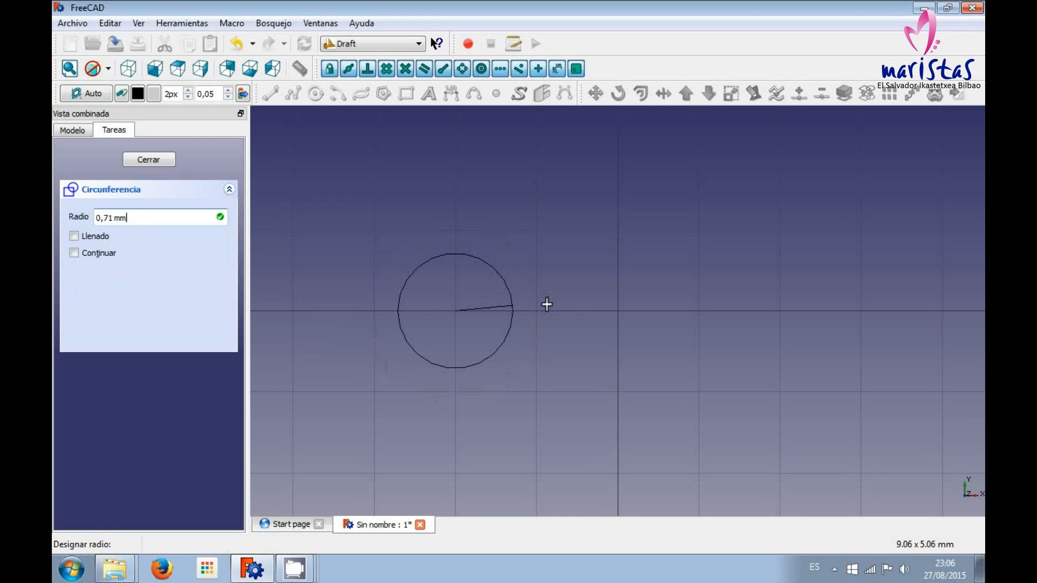
click(699, 311)
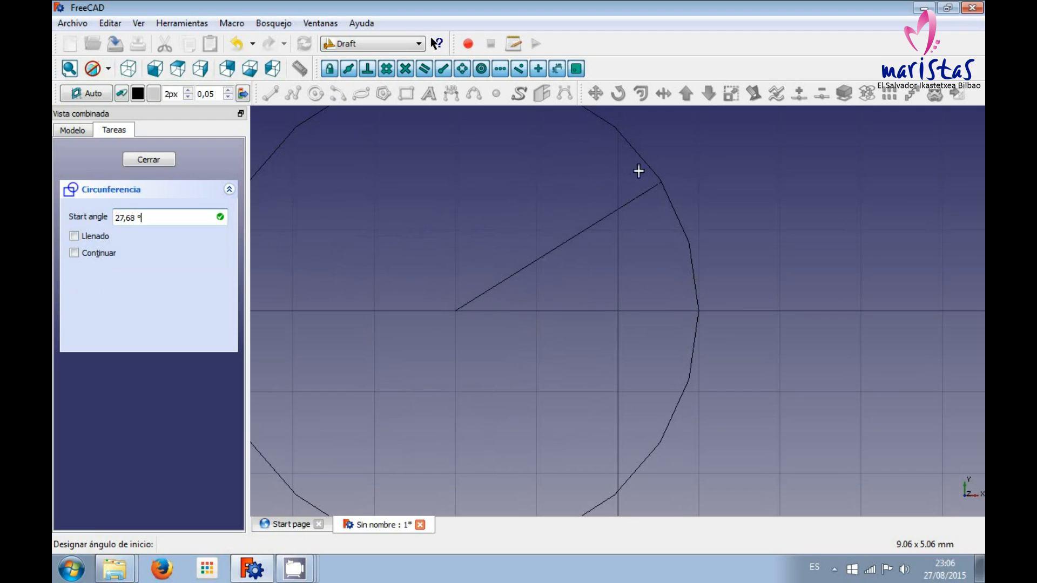
click(624, 141)
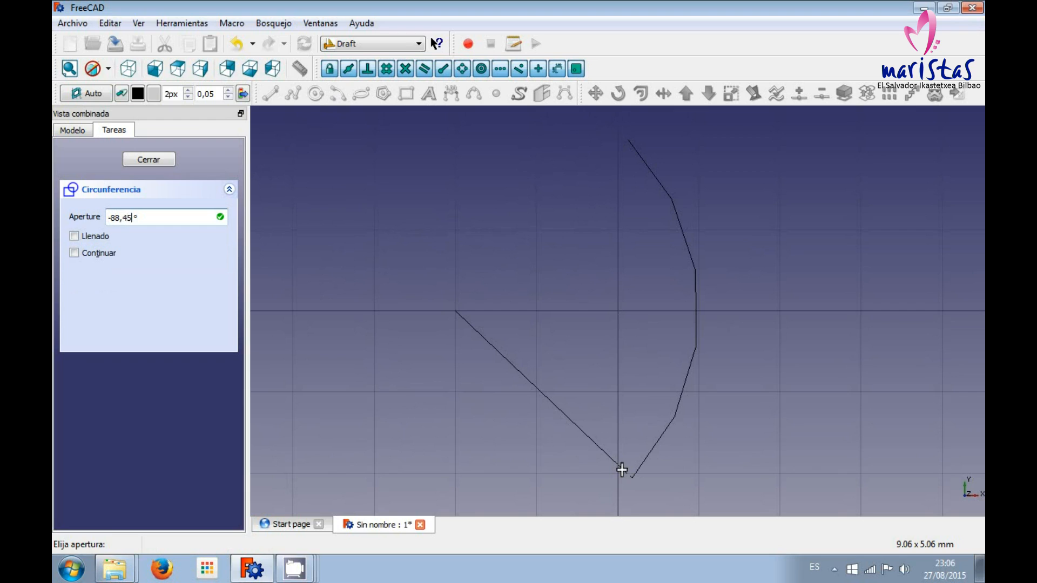
key(BackSpace)
key(BackSpace)
key(BackSpace)
key(BackSpace)
key(BackSpace)
text(90)
key(Return)
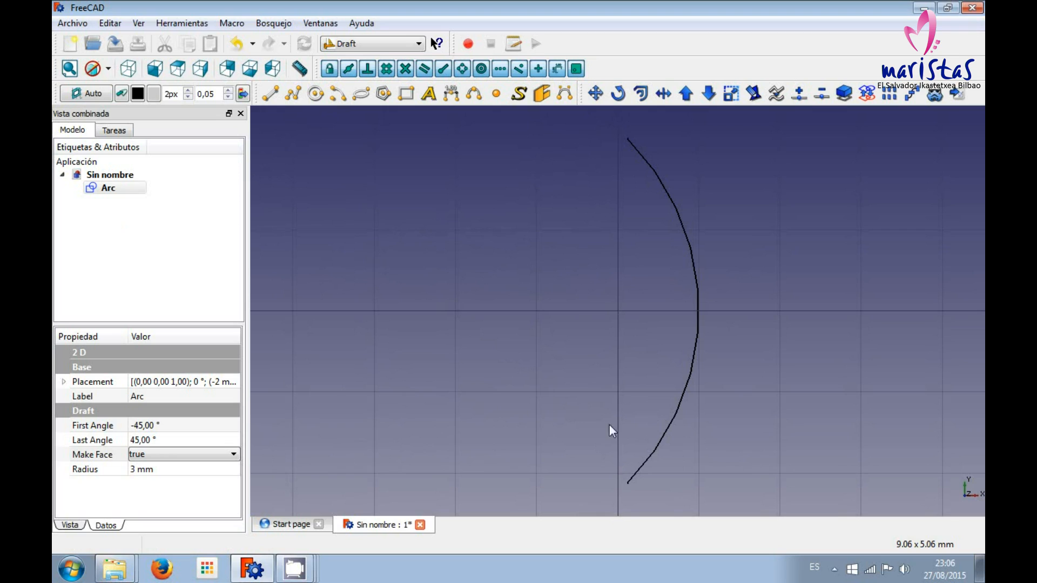
Draw an ellipse left of the arc, with its first corner at about X -3.56 mm, Y 1.27 mm.
click(361, 94)
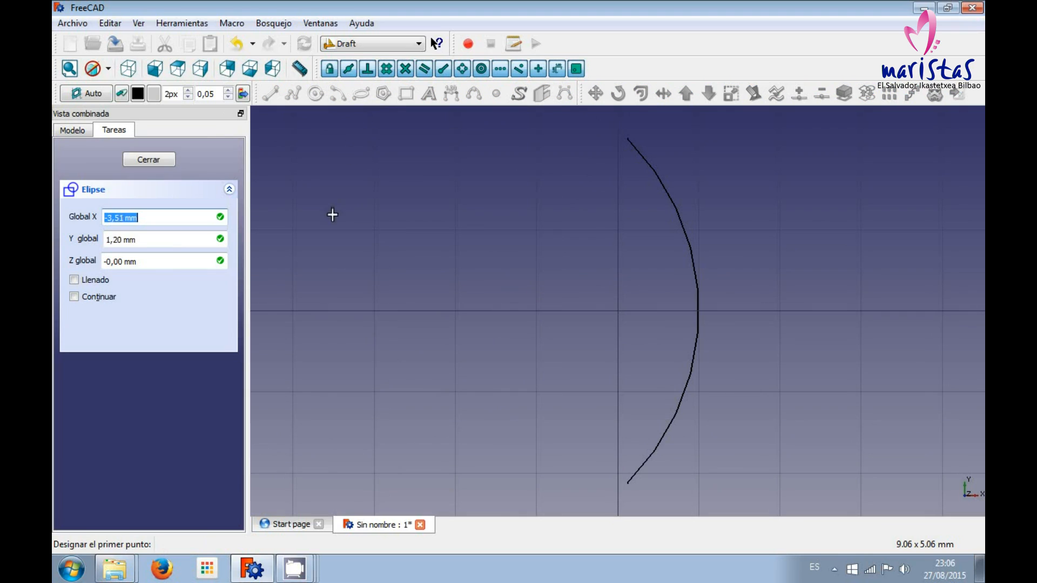
click(329, 208)
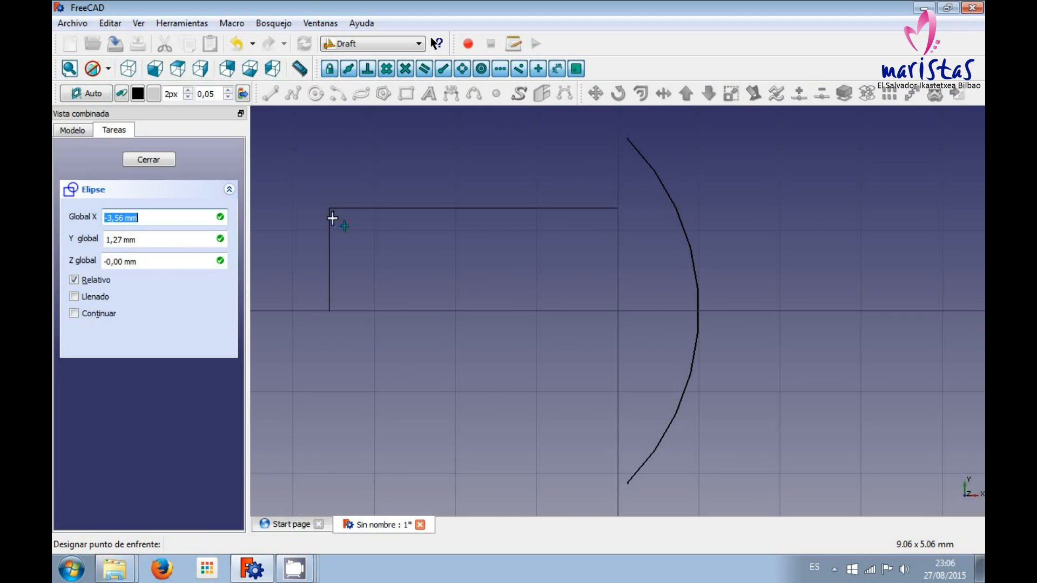
click(578, 341)
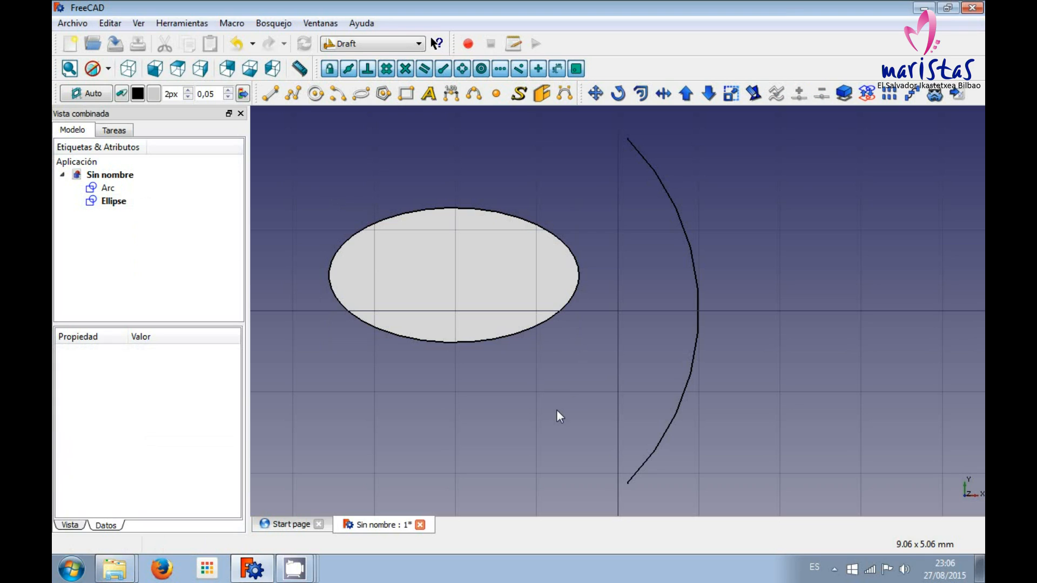
Draw a seven-sided polygon centred at X 2 mm, Y 0 with a radius of 2 mm.
click(389, 100)
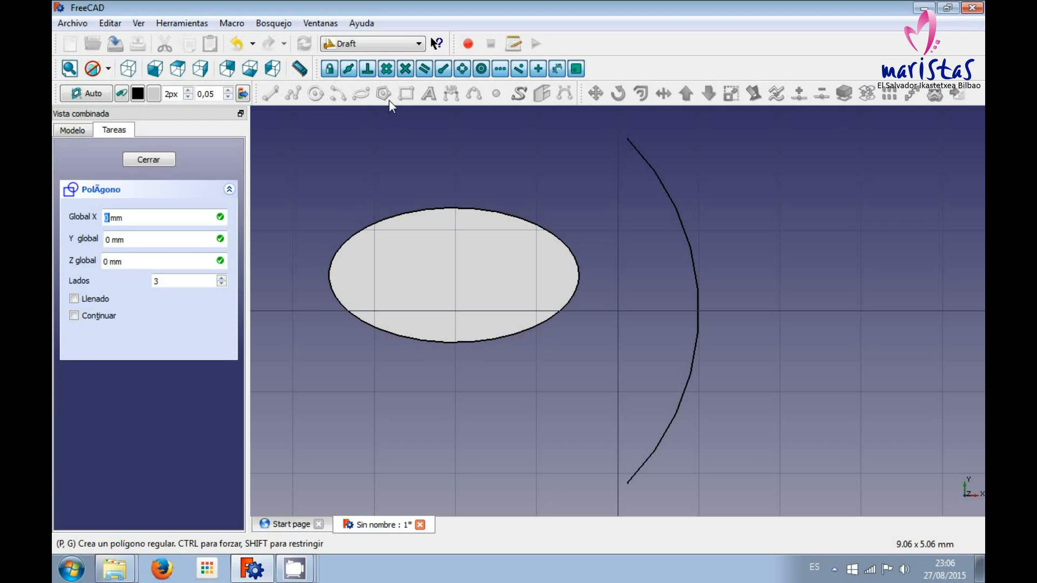
click(222, 277)
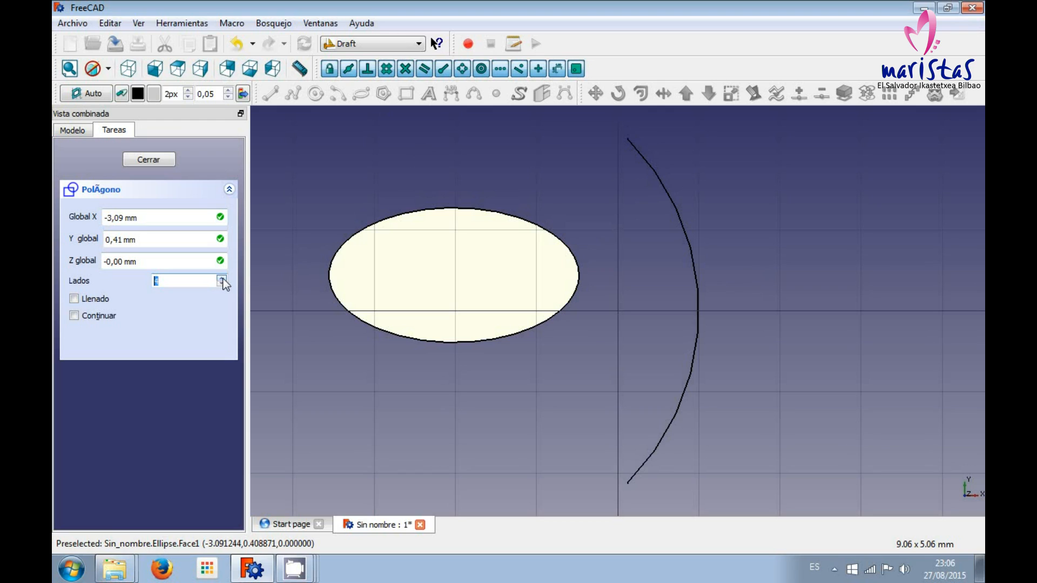
click(222, 279)
click(222, 279)
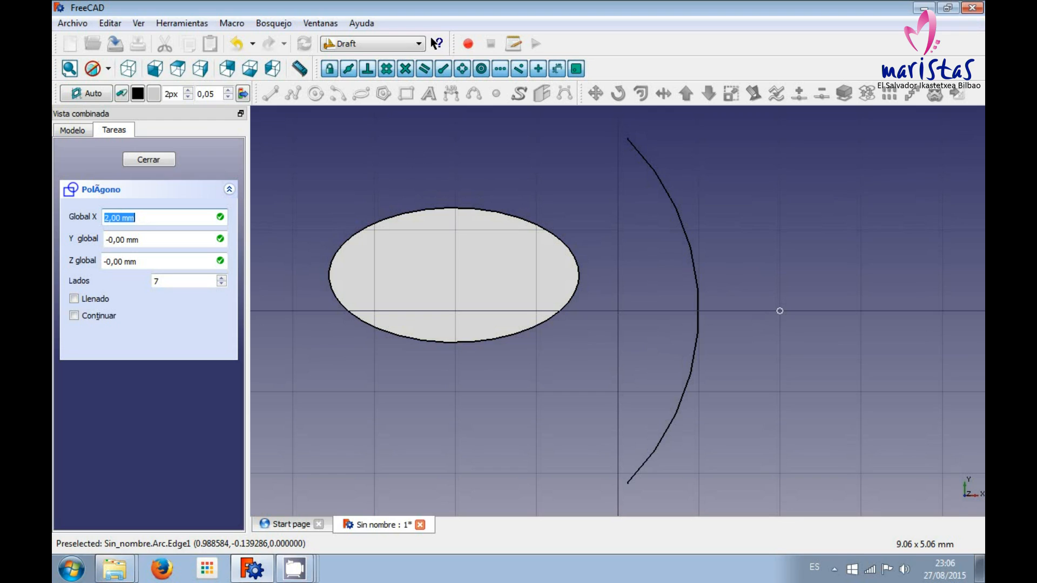
click(779, 311)
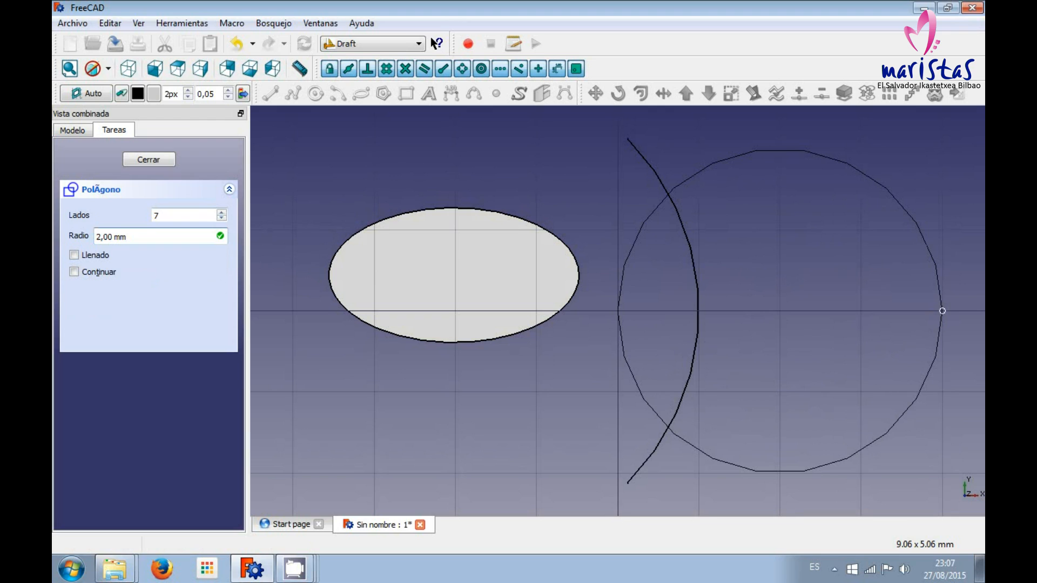
click(943, 311)
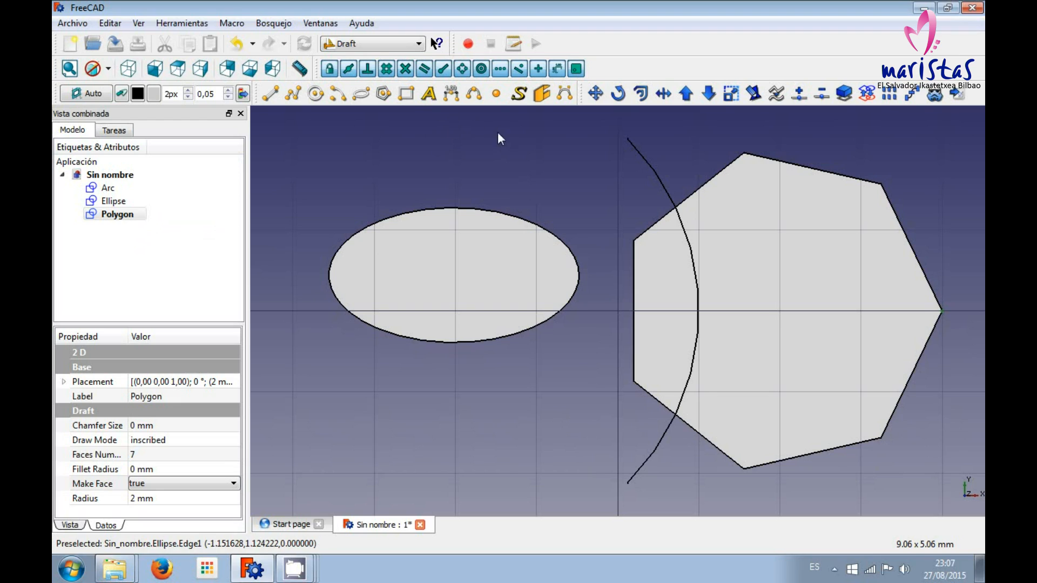
Draw a rectangle about 1.34 mm long and 0.95 mm high below the ellipse.
click(410, 99)
click(332, 389)
click(441, 467)
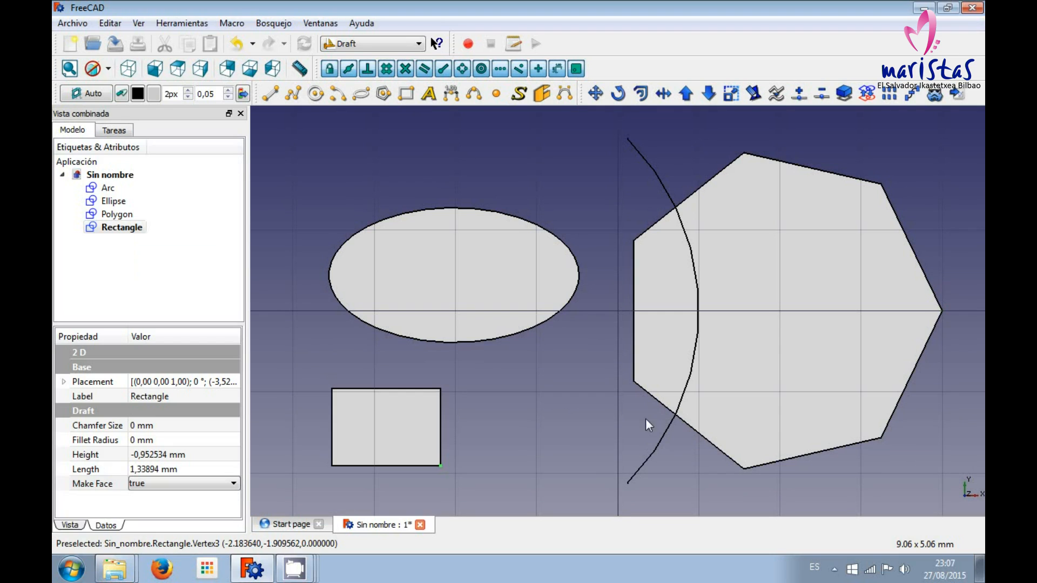
Place the text "Esto es un rectángulo" just above the rectangle's upper-left corner.
click(430, 94)
click(339, 372)
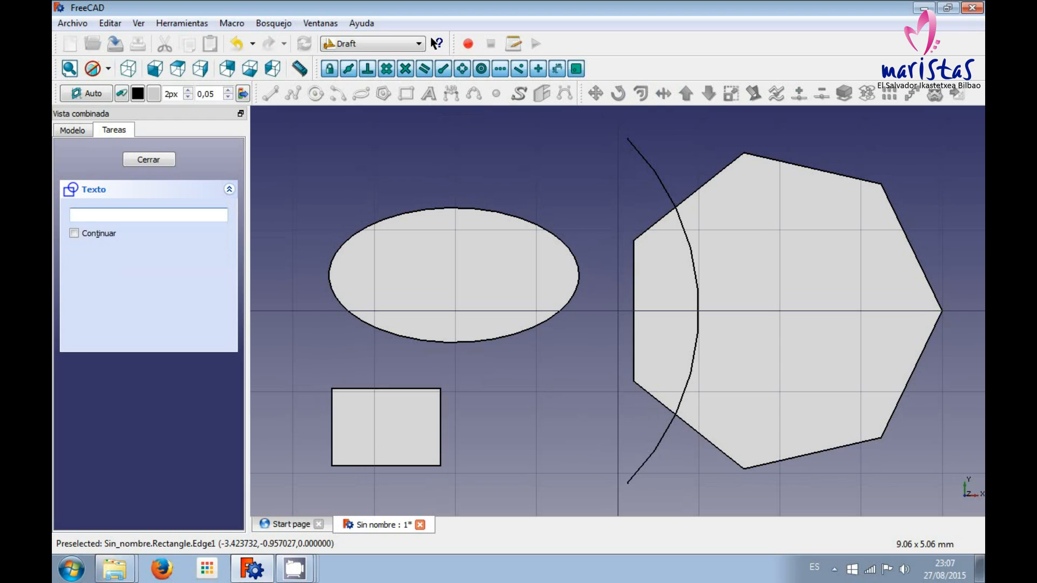
text(Esto )
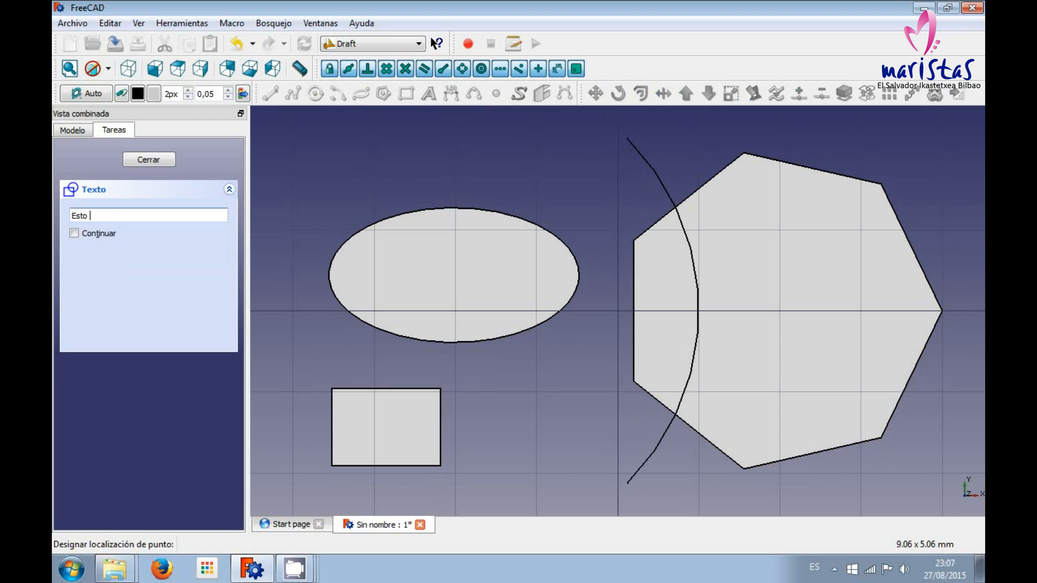
text(es un rect)
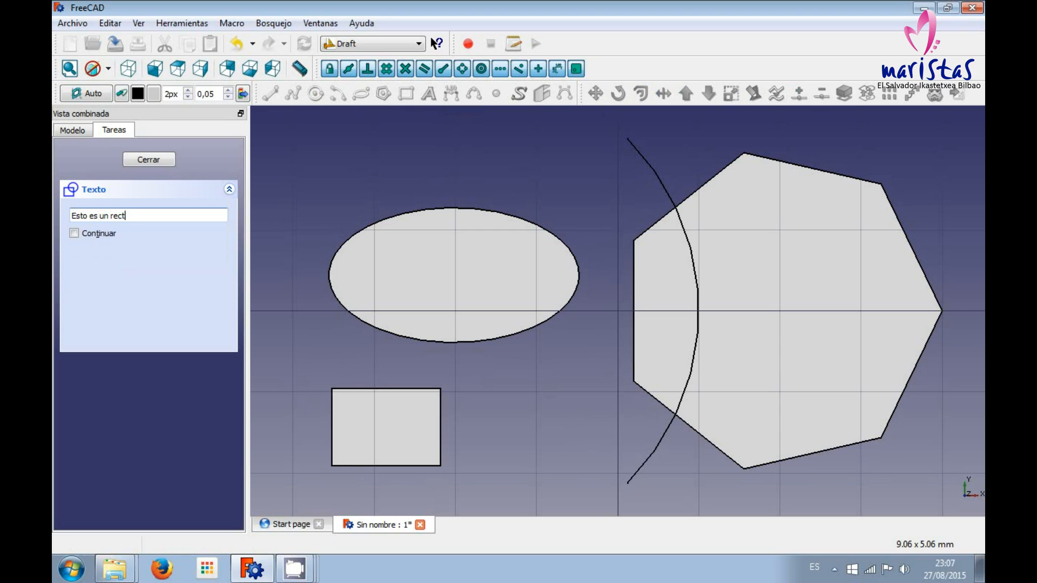
text(ángulo)
key(Return)
key(Return)
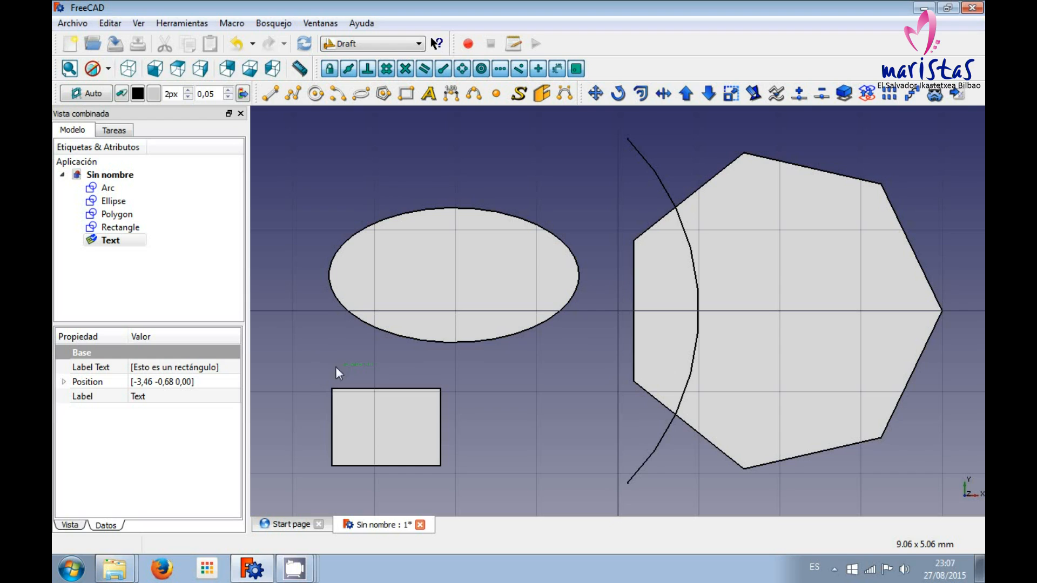
Examine the text above the rectangle up close for legibility.
scroll(352, 365, up, 2)
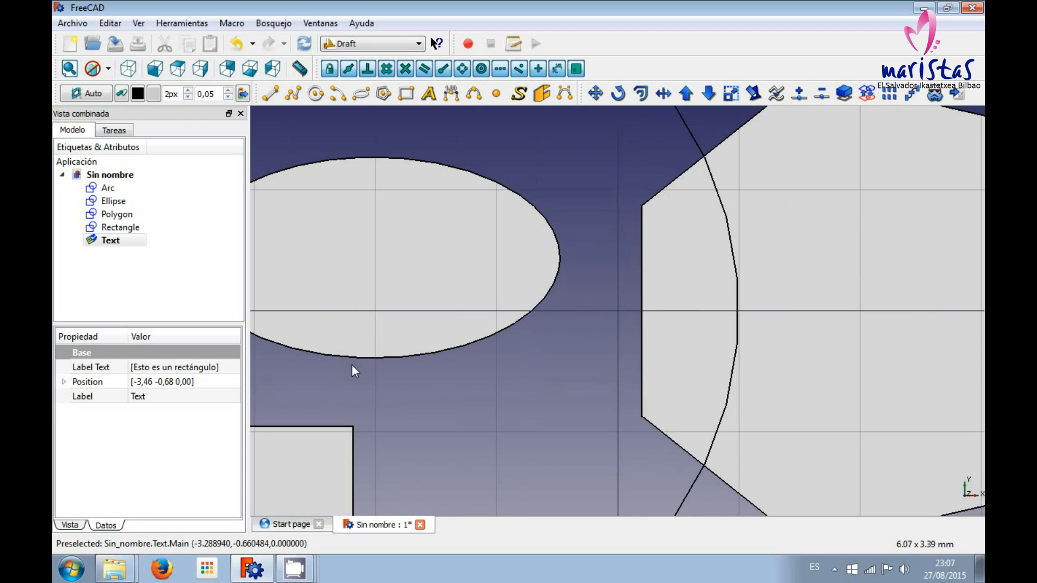
middle_drag(316, 387, 478, 387)
scroll(406, 400, up, 2)
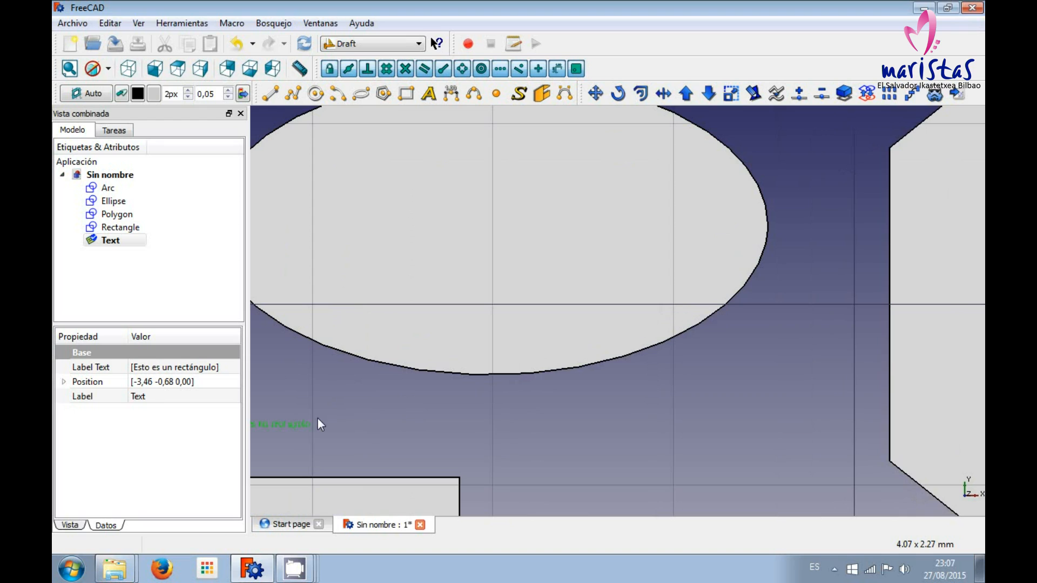
middle_drag(317, 418, 446, 392)
scroll(407, 413, up, 2)
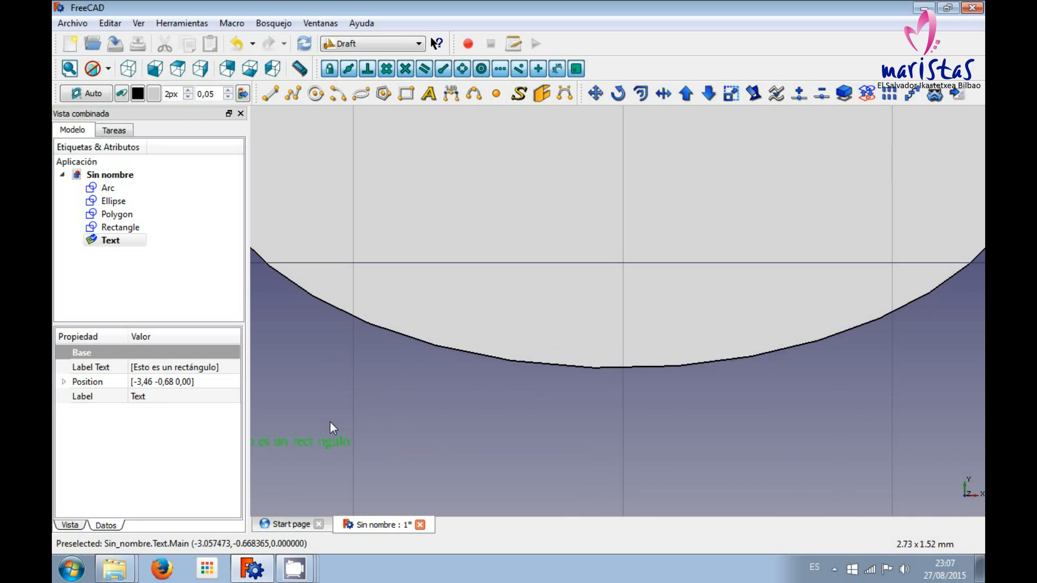
scroll(312, 447, down, 2)
scroll(410, 414, down, 3)
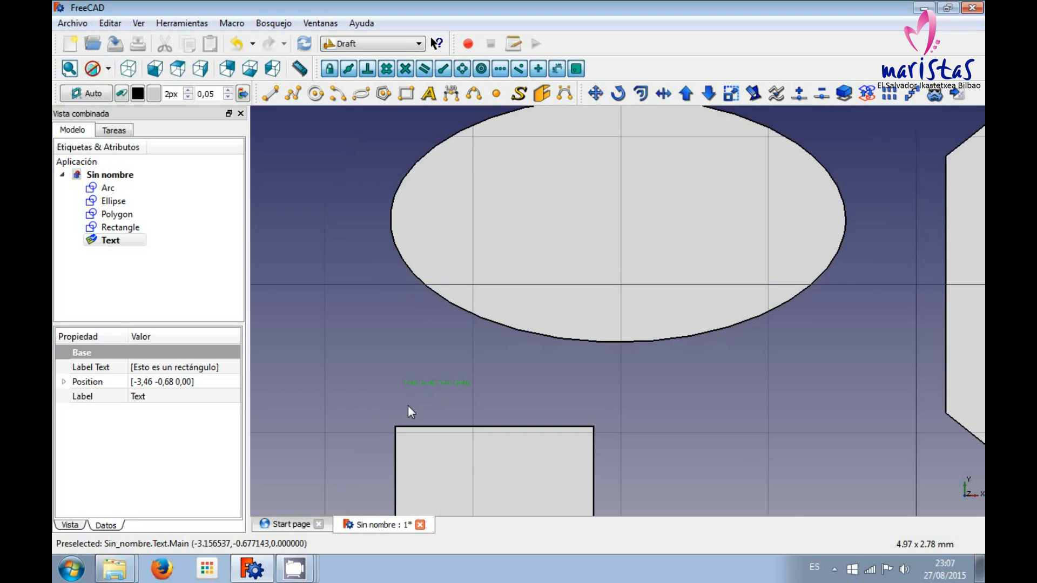
middle_drag(651, 405, 588, 369)
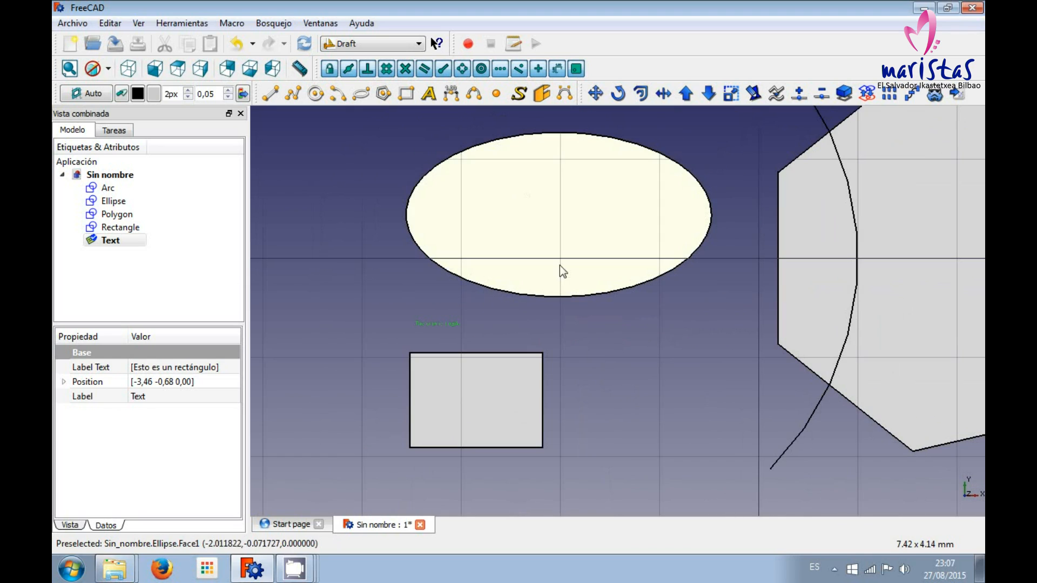
Dimension the length of the rectangle's upper edge, placing the dimension line just above it.
click(447, 97)
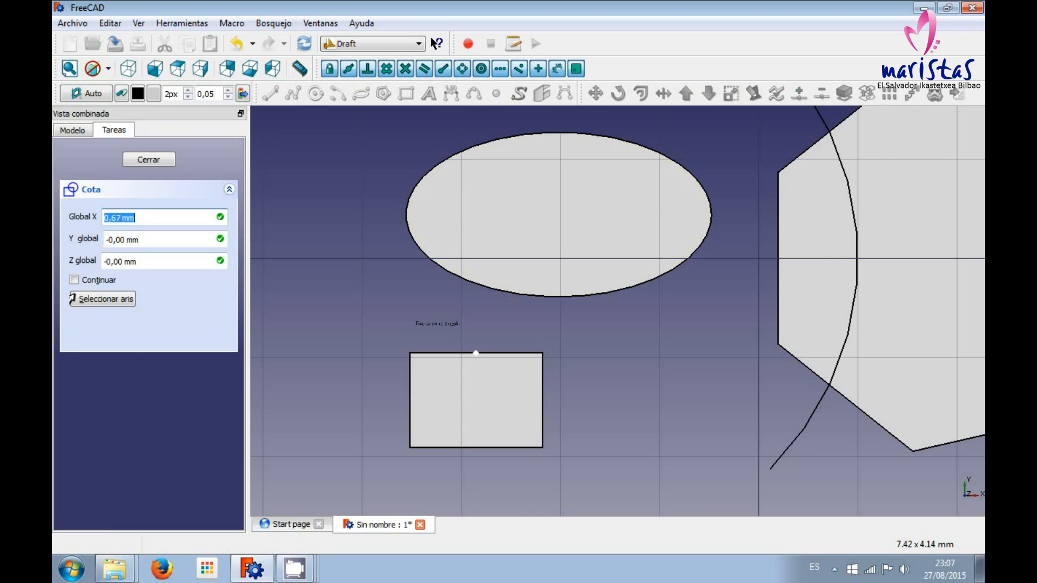
click(542, 356)
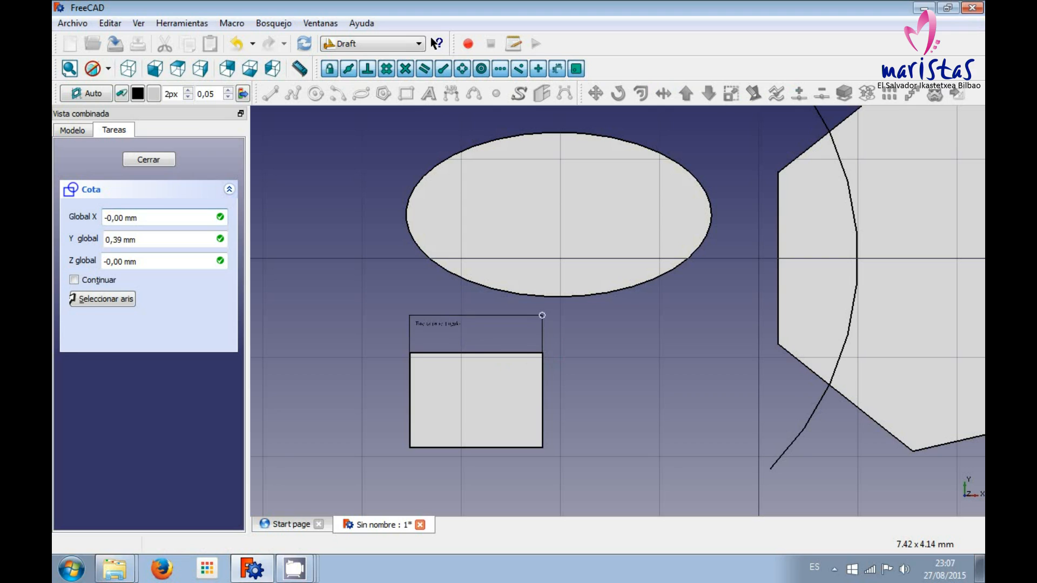
click(490, 335)
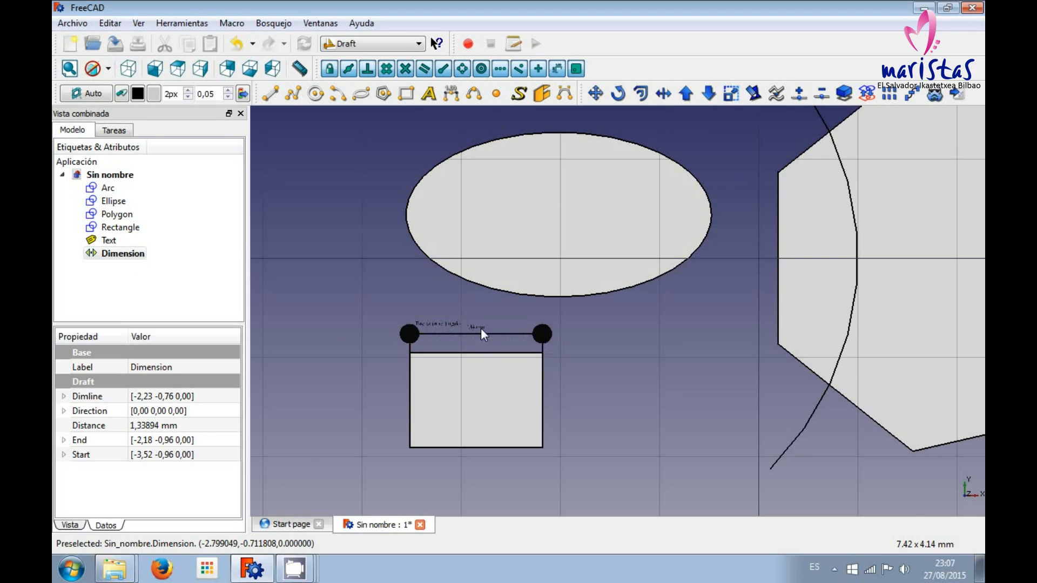
Examine the rectangle's dimension text up close, then the complete set of shapes.
scroll(480, 328, down, 4)
scroll(355, 346, down, 3)
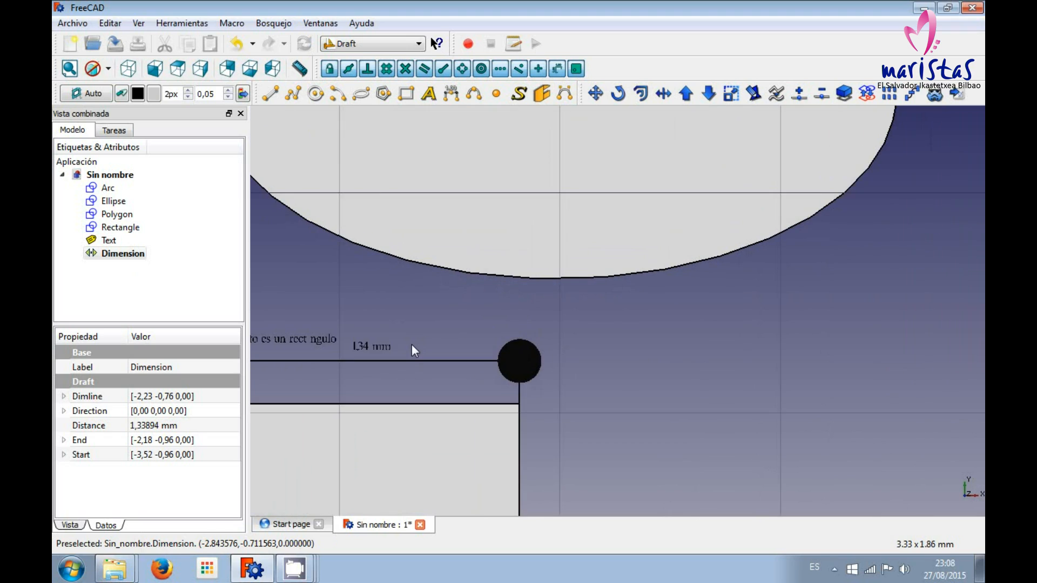
scroll(438, 354, down, 3)
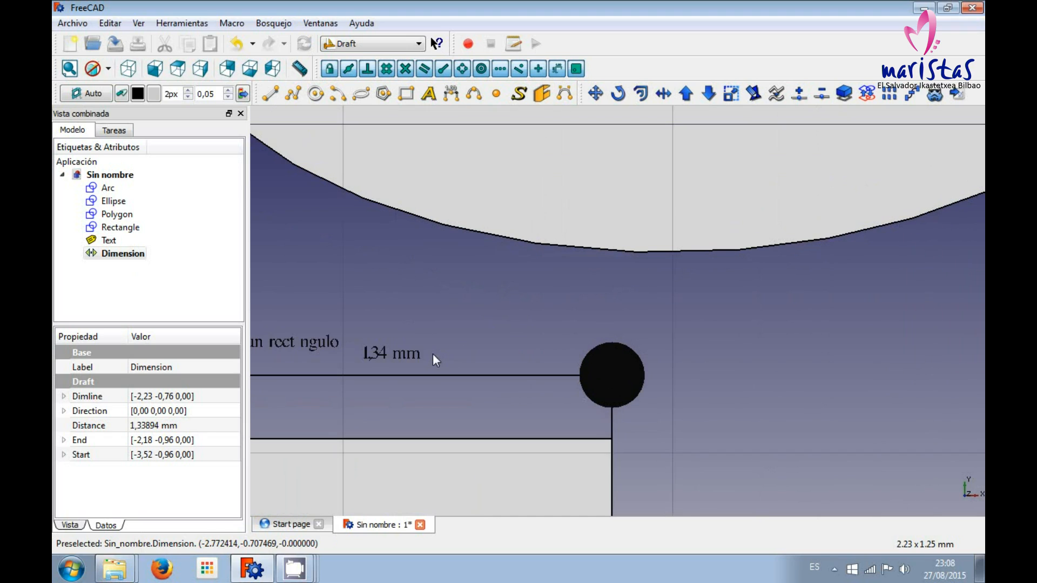
middle_drag(335, 381, 480, 354)
scroll(408, 373, down, 1)
scroll(481, 354, down, 1)
scroll(478, 355, up, 15)
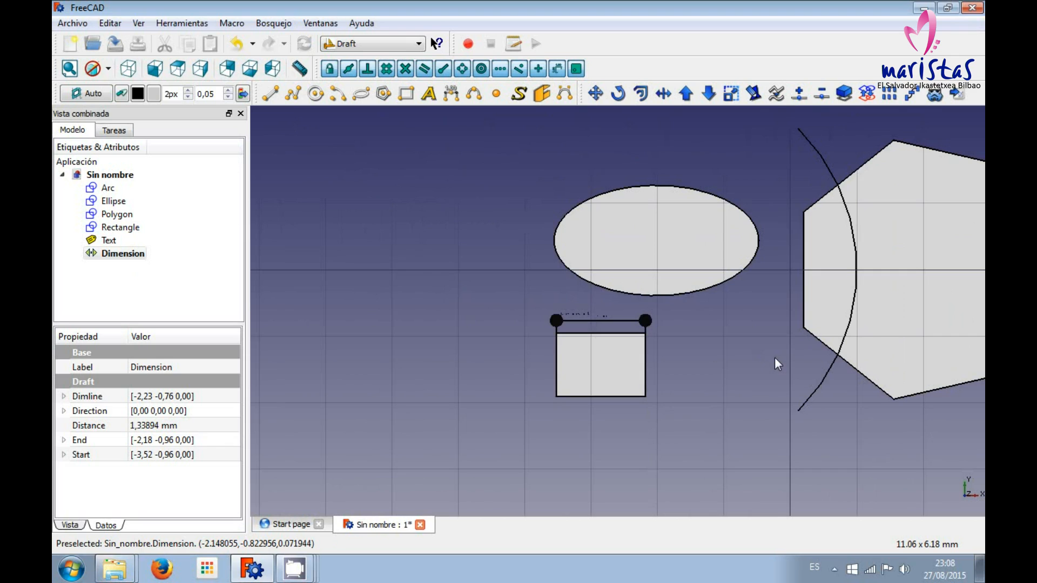
middle_drag(775, 358, 625, 371)
scroll(617, 365, up, 1)
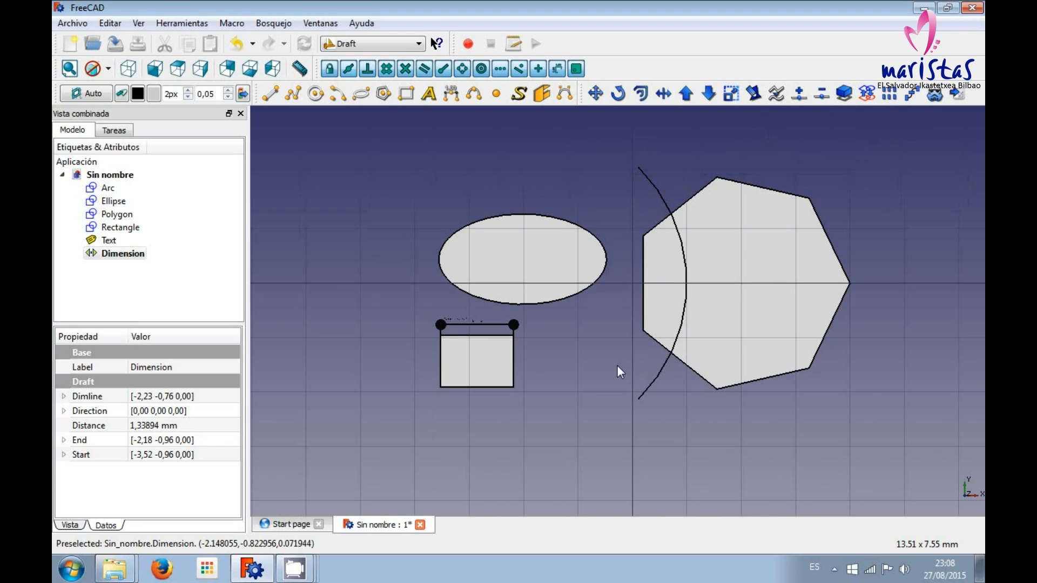
Draw a closed B-spline through seven grid points left of the rectangle, ending on its starting point.
click(475, 96)
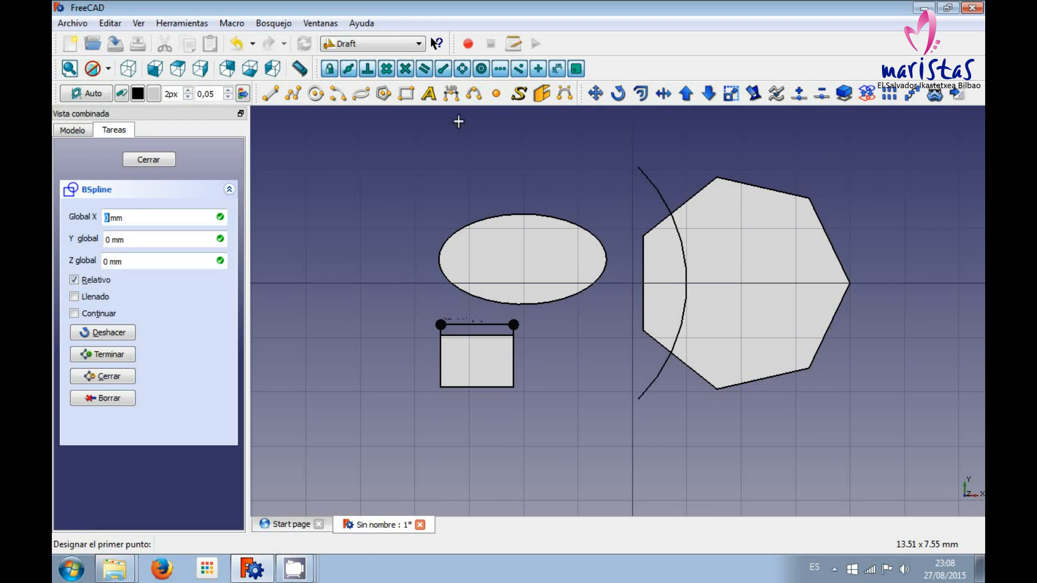
click(306, 392)
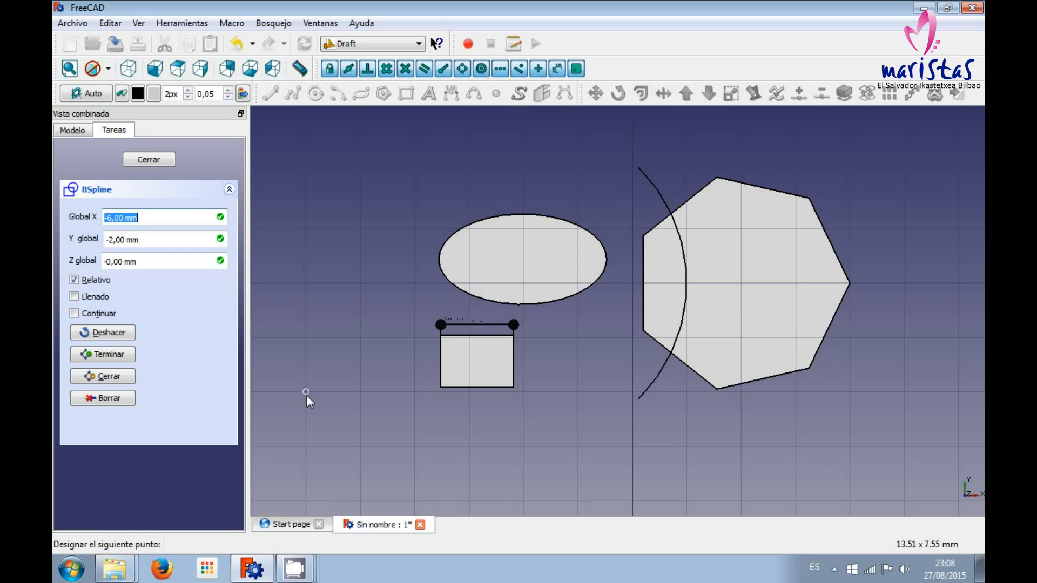
click(359, 446)
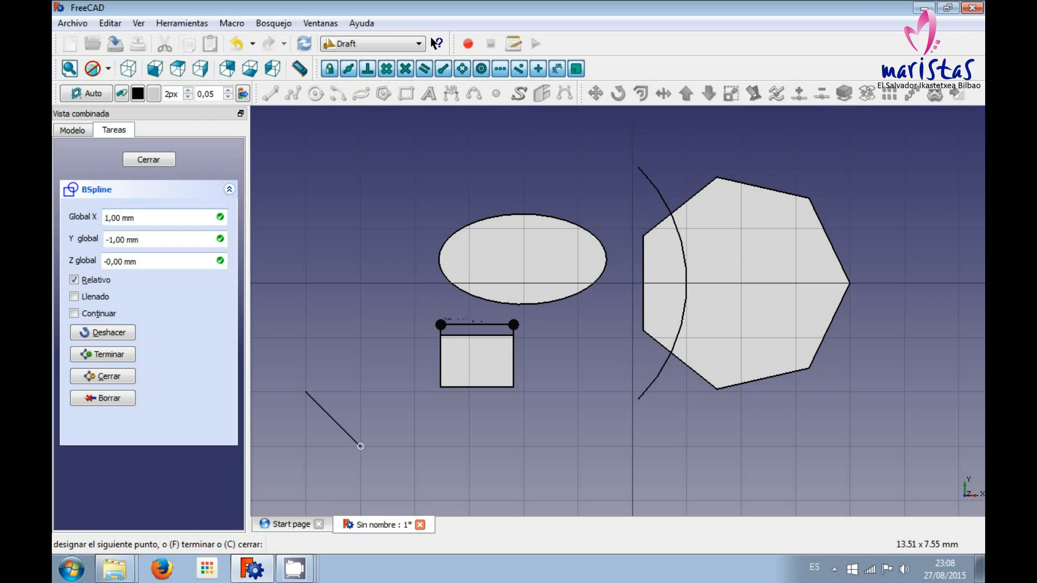
click(415, 446)
click(414, 392)
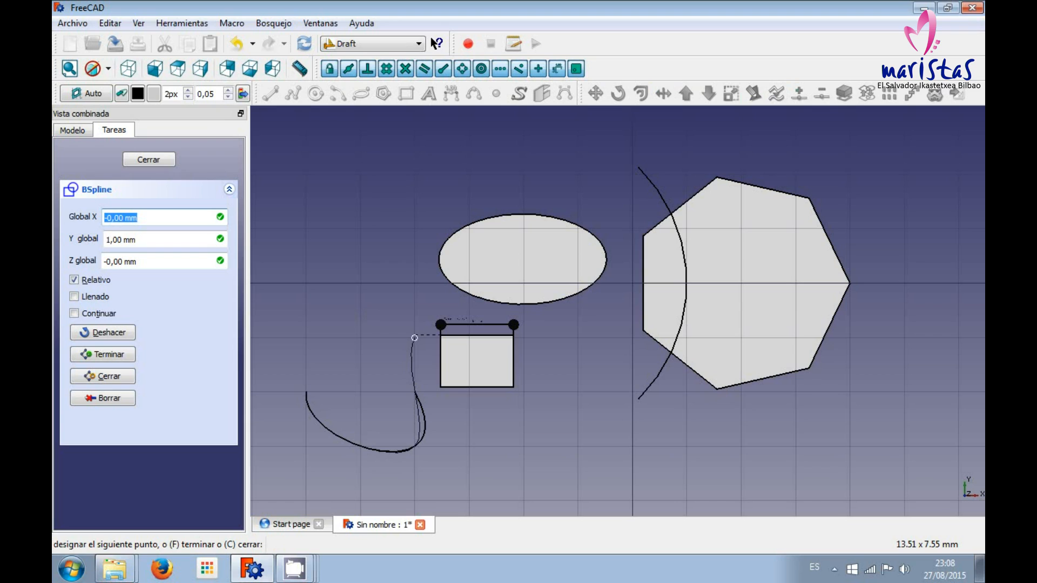
click(415, 338)
click(360, 283)
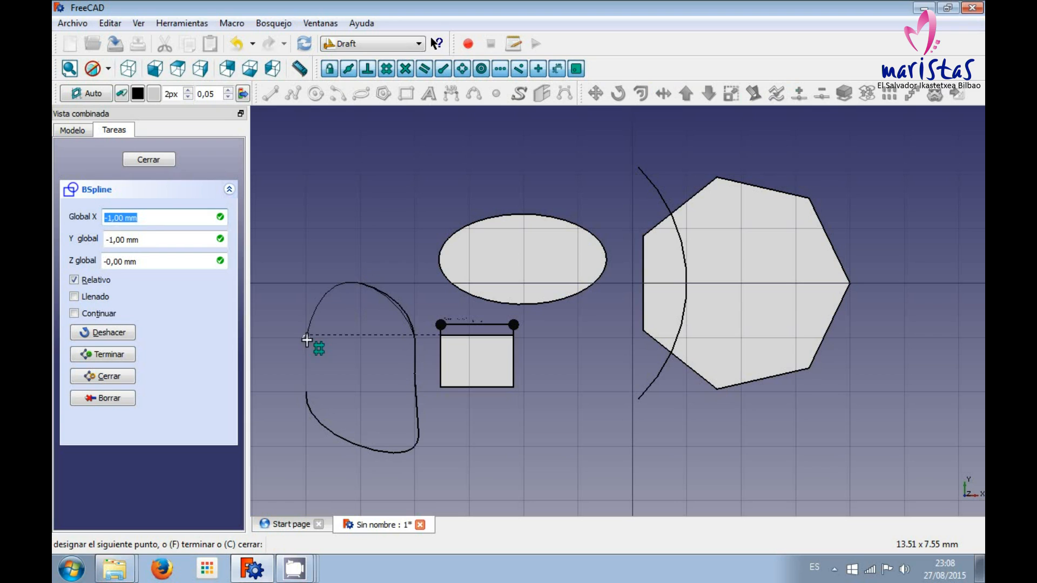
click(307, 337)
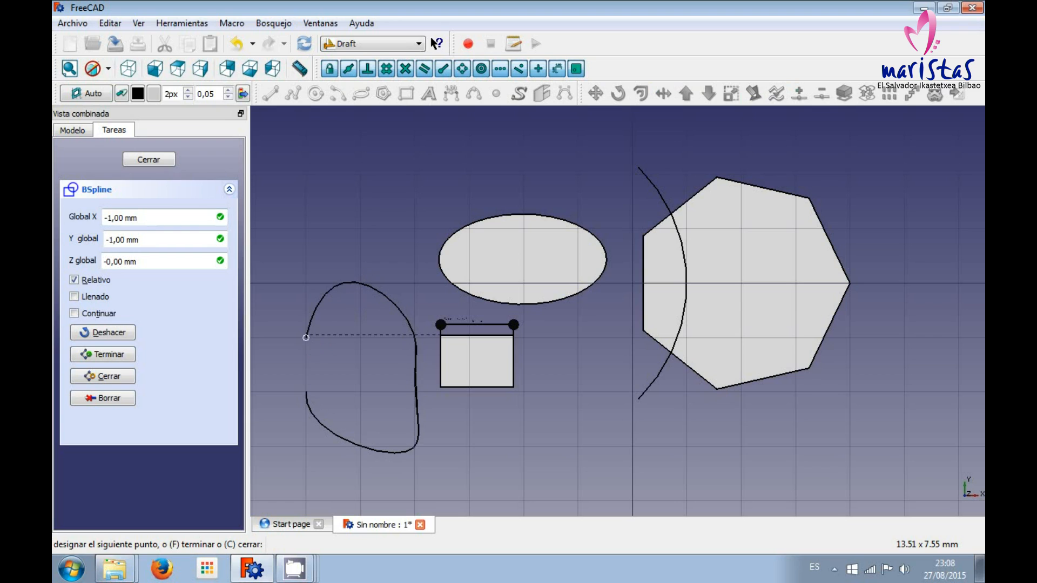
click(307, 395)
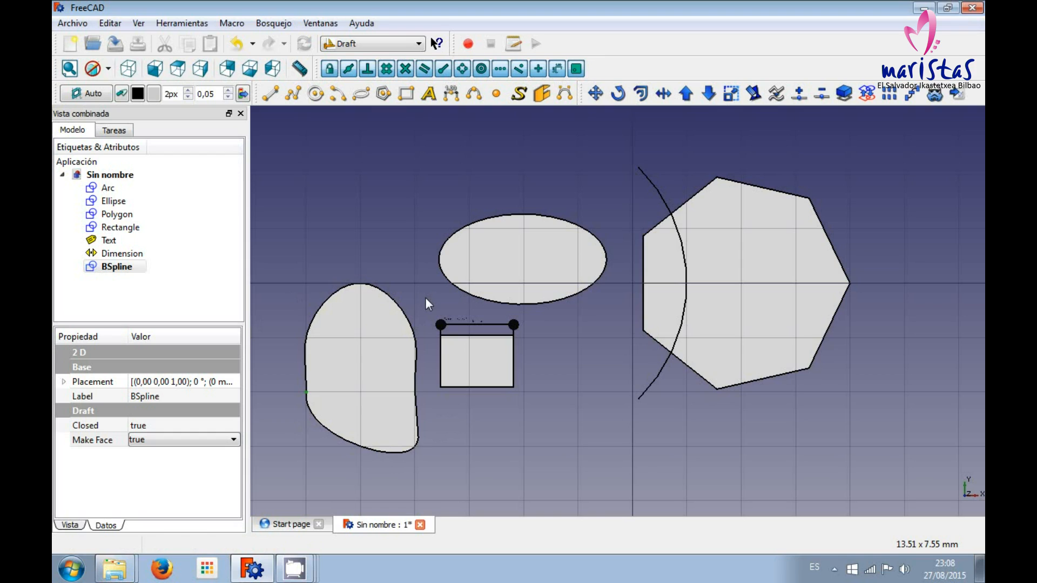
Delete all objects from the document, from the arc through the B-spline.
click(108, 187)
shift+click(116, 266)
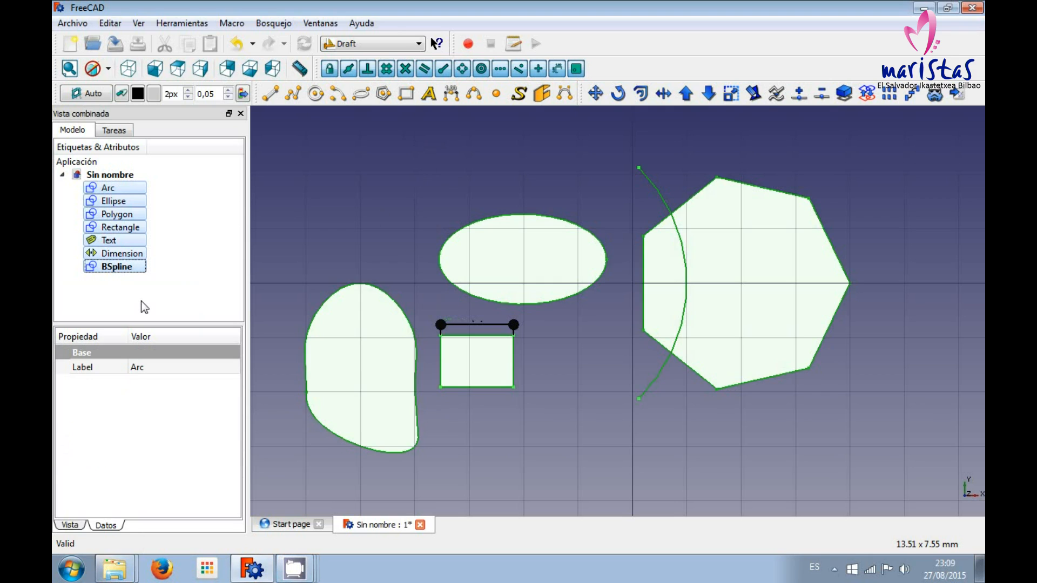
key(Delete)
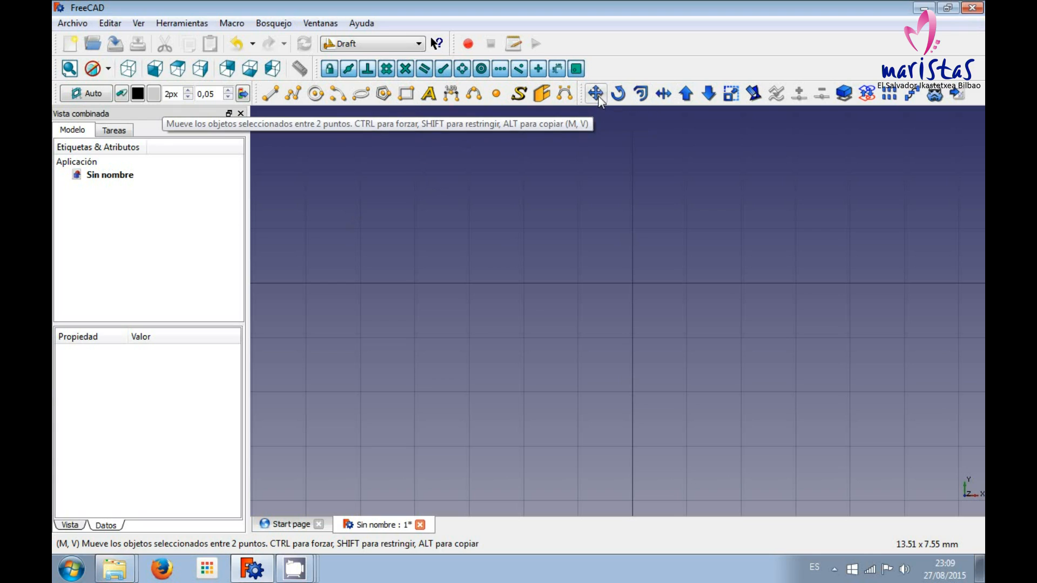
Draw a 5 by 3 mm rectangle from grid point X -5, Y 1 to the vertical axis line.
click(409, 96)
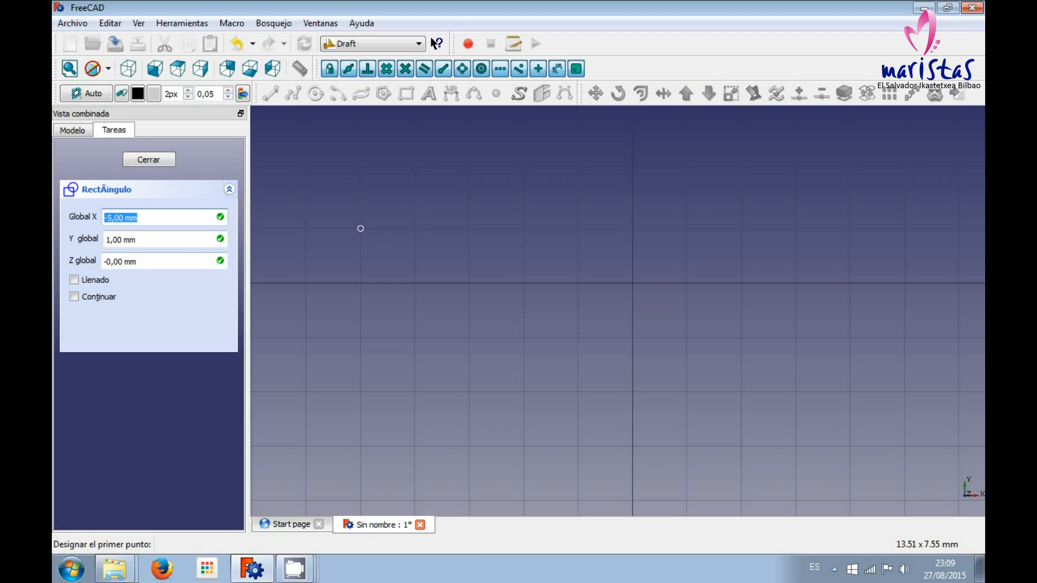
click(361, 229)
click(632, 393)
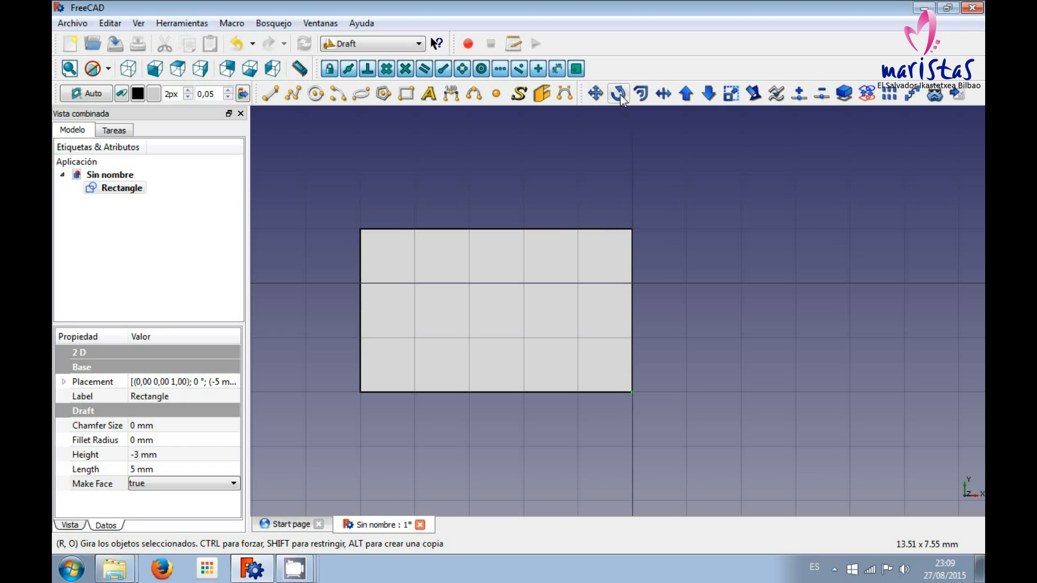
Try rotating the rectangle about 29° clockwise around its lower-left corner, and undo the rotation.
click(114, 187)
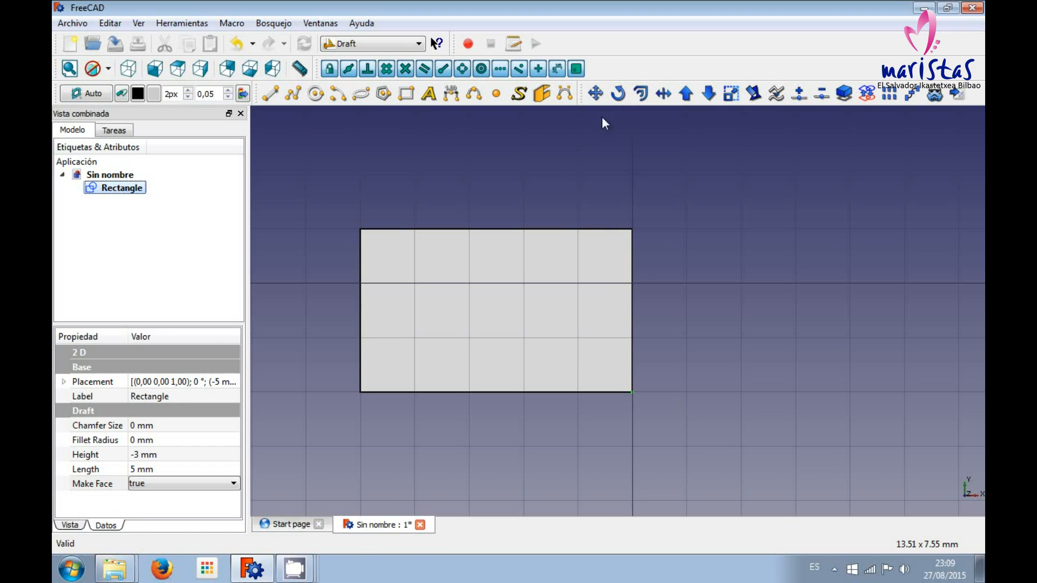
click(618, 98)
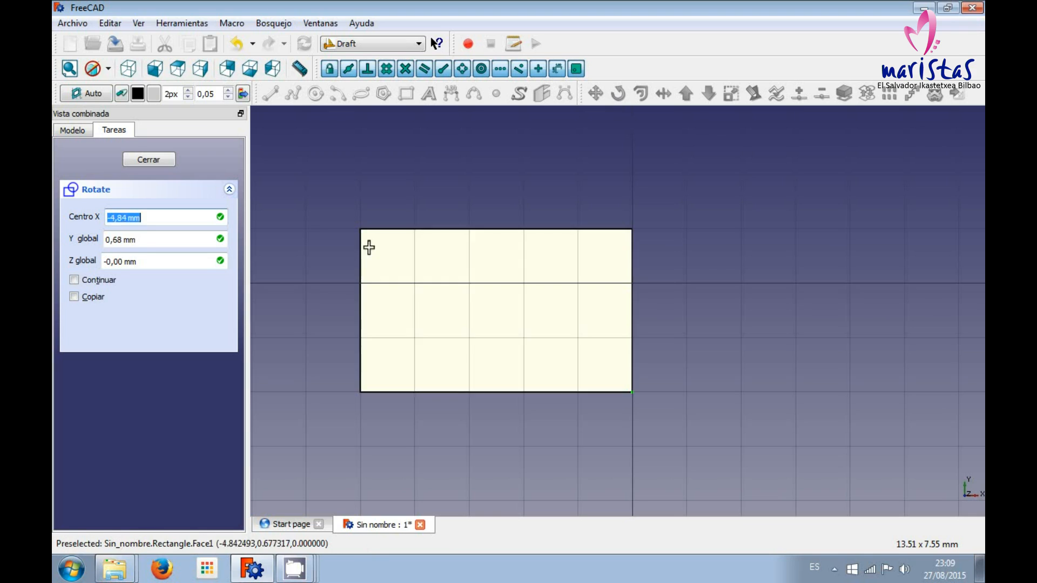
click(360, 392)
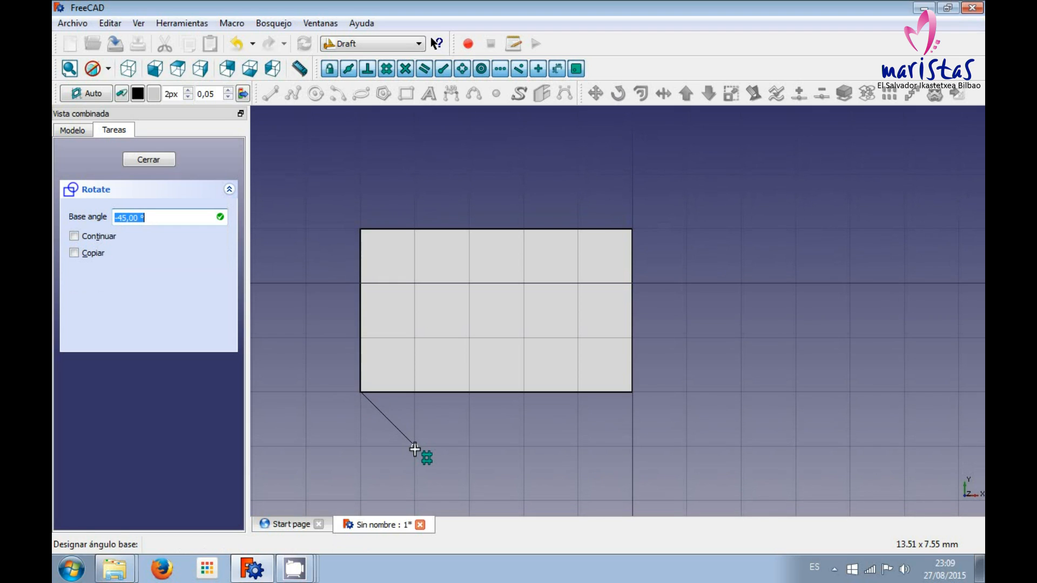
click(632, 392)
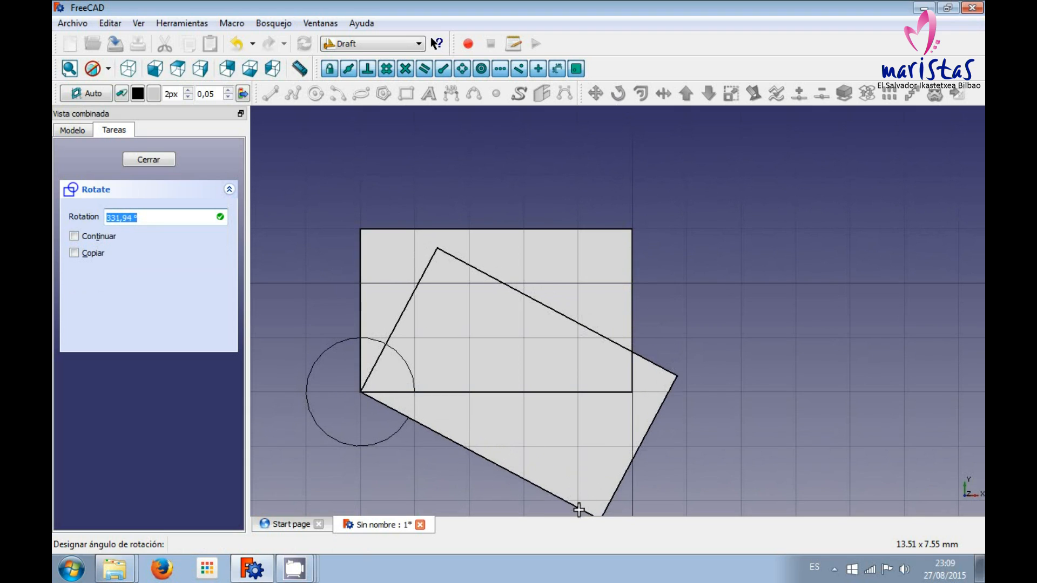
key(Return)
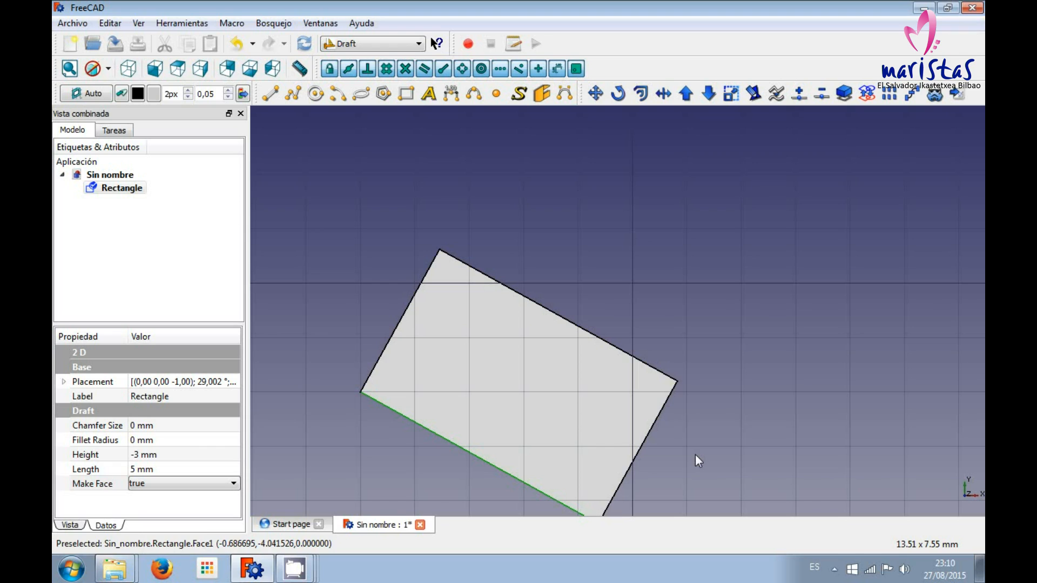
key(ctrl+z)
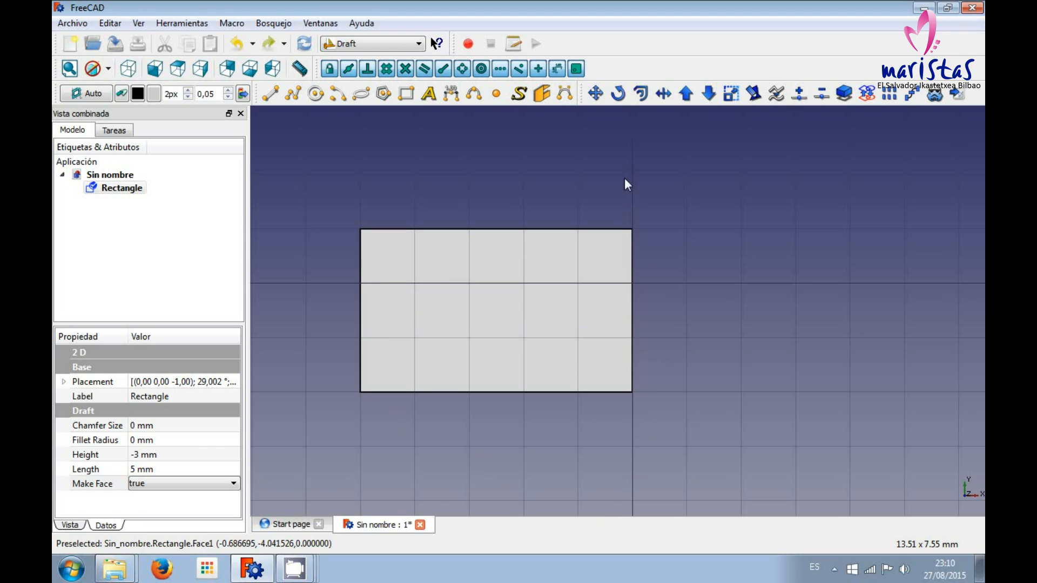
Create a copy of the rectangle rotated 180° around its lower-left corner, using the lower edge as the base direction.
click(618, 94)
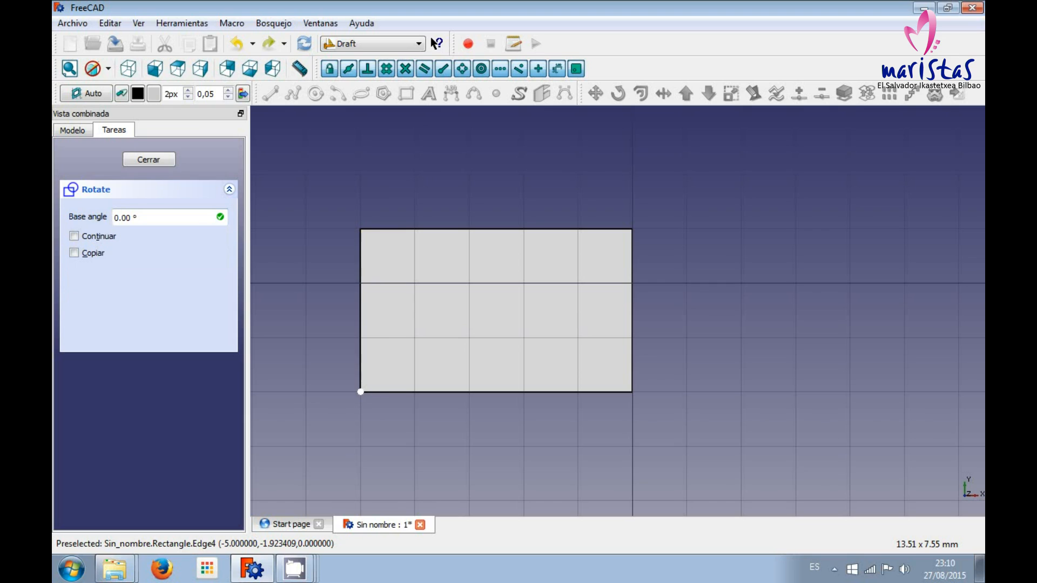
click(633, 392)
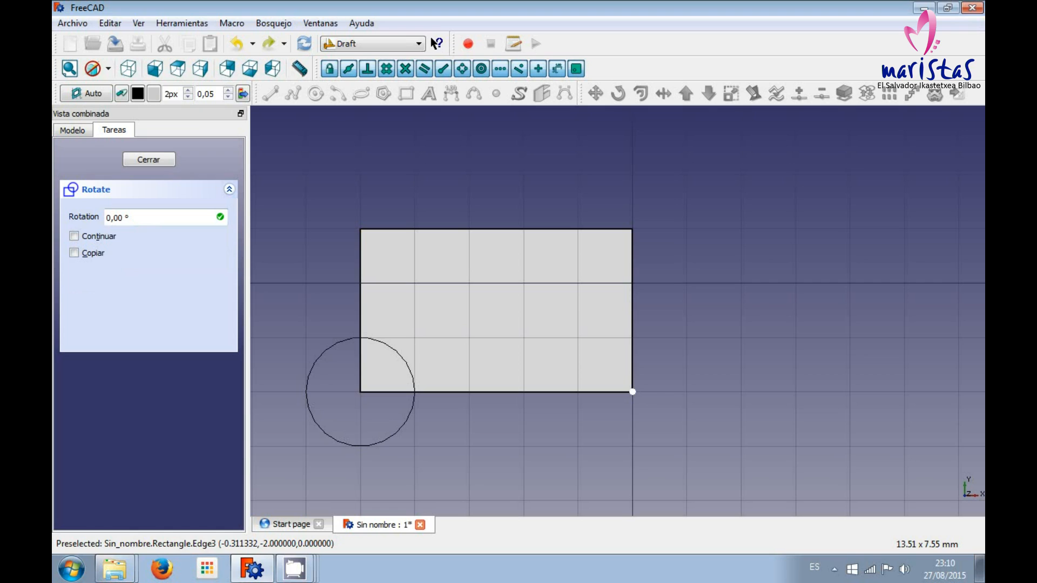
key(alt+c)
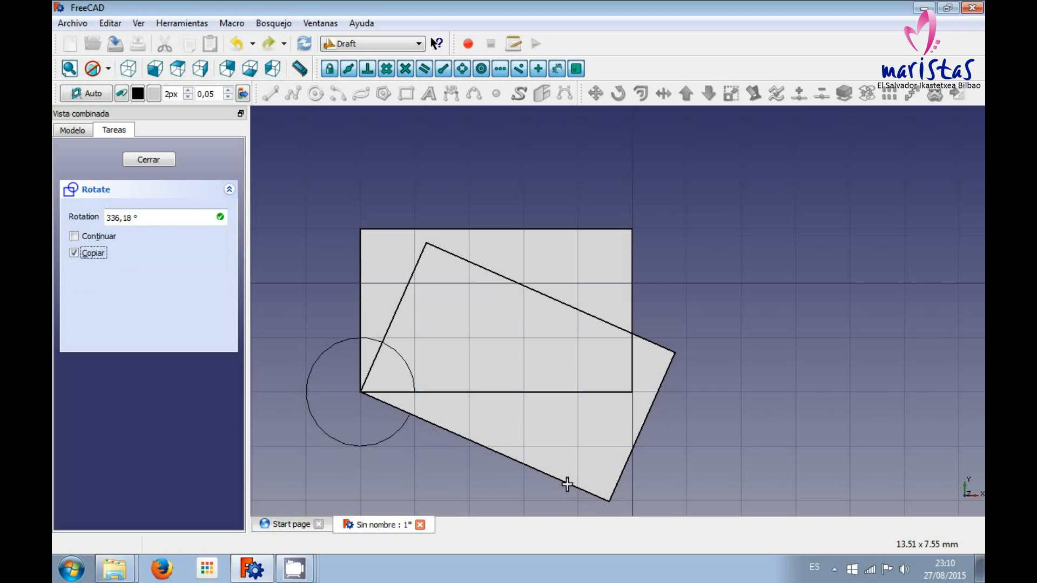
key(shift+Tab)
key(shift+Tab)
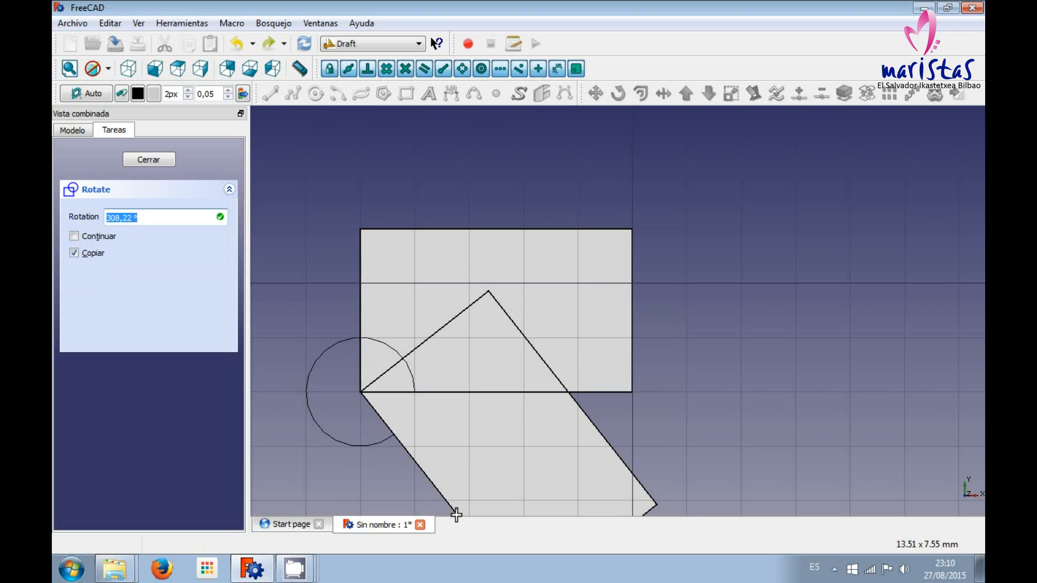
scroll(456, 513, down, 3)
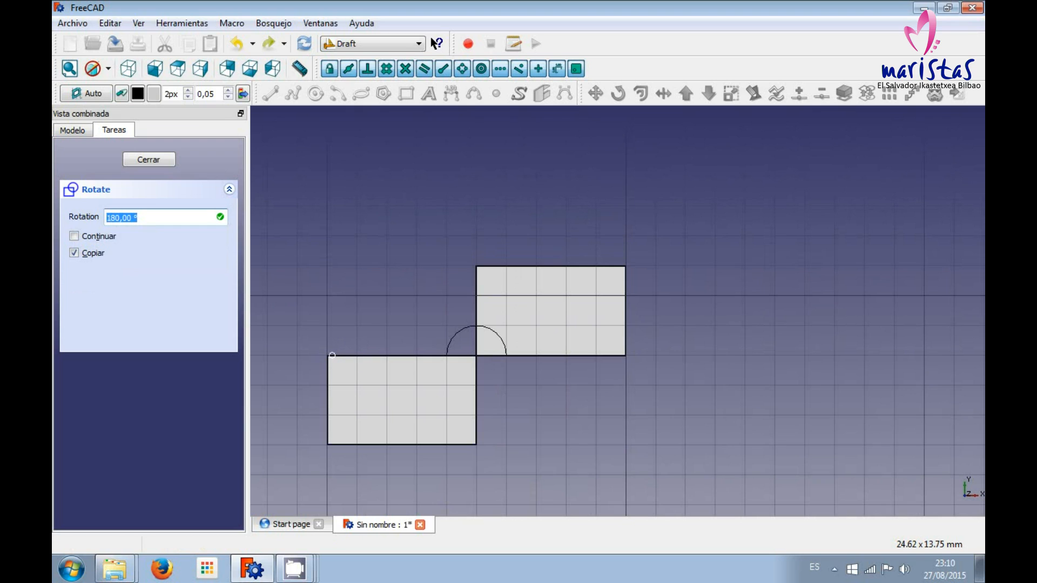
click(332, 355)
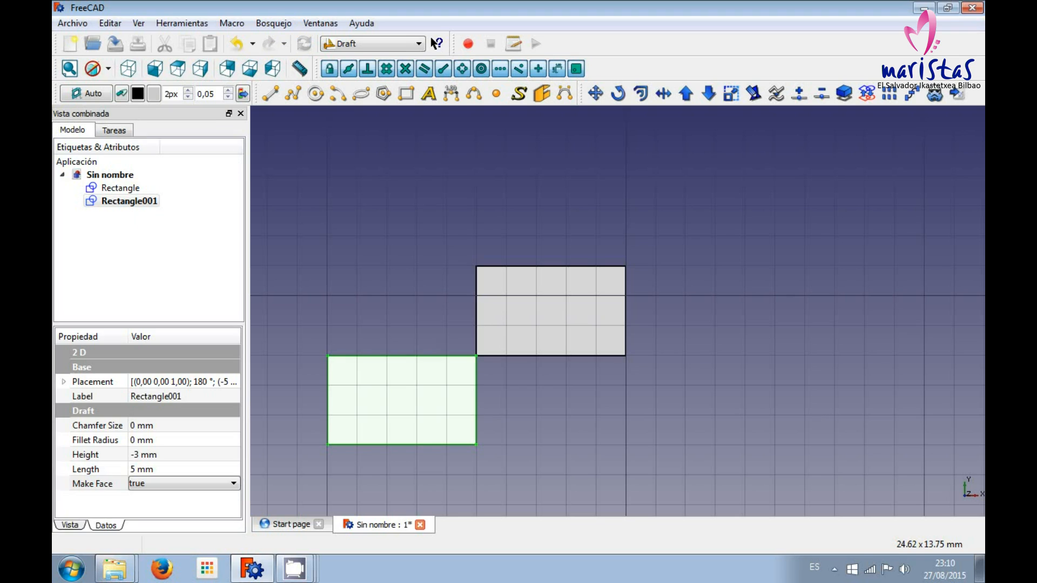
click(404, 290)
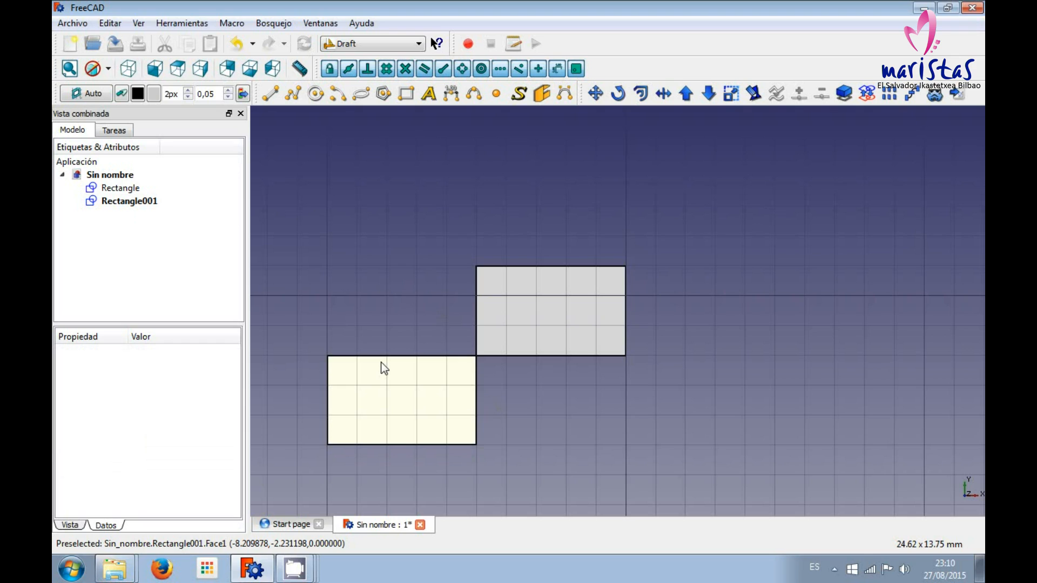
Try offsetting the original rectangle inward by about 0.21 mm without copying, and undo the offset.
click(581, 294)
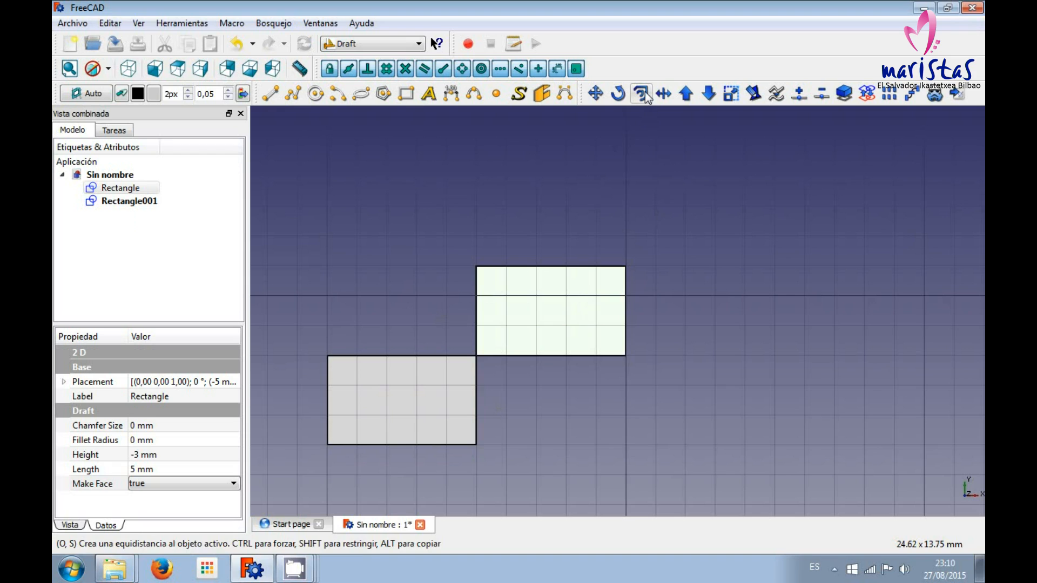
scroll(589, 319, up, 3)
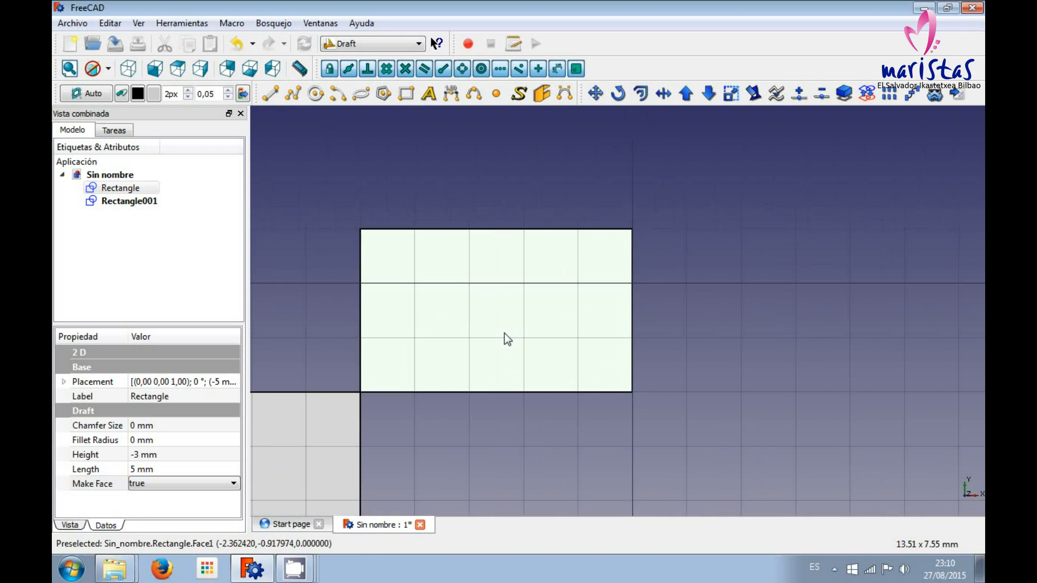
middle_drag(504, 338, 579, 302)
scroll(577, 300, up, 2)
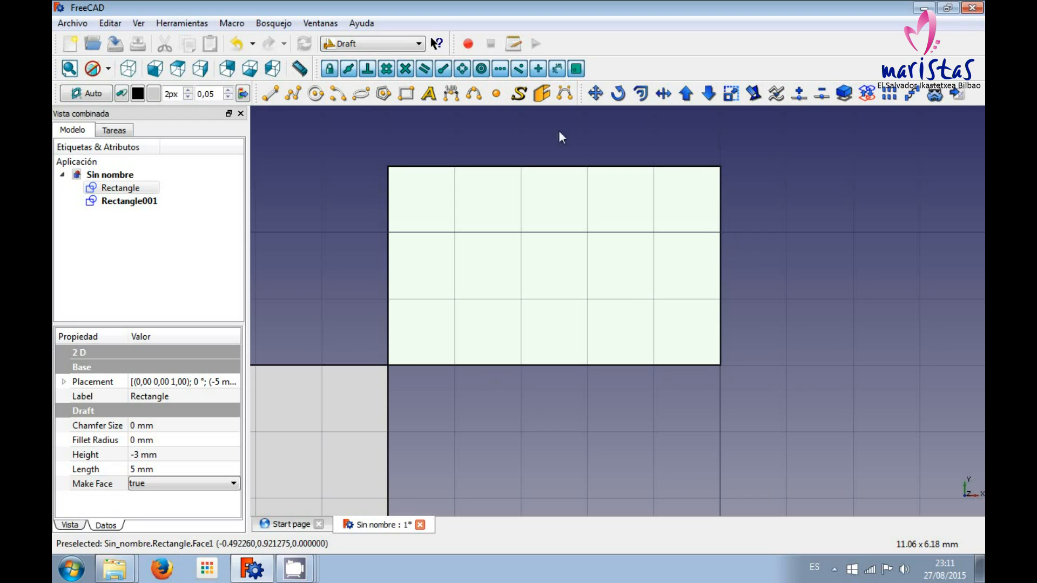
click(125, 188)
click(641, 93)
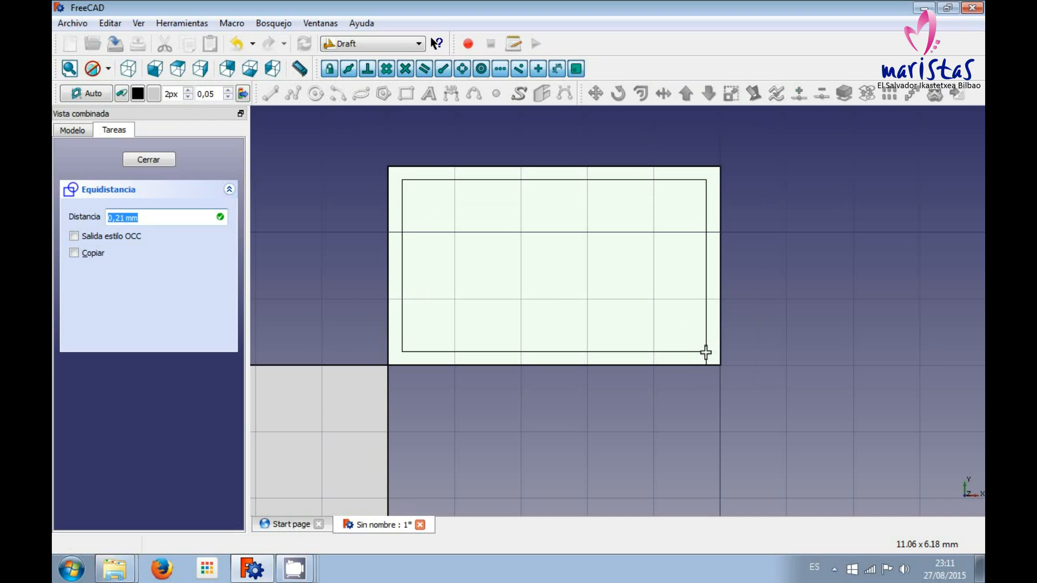
click(706, 352)
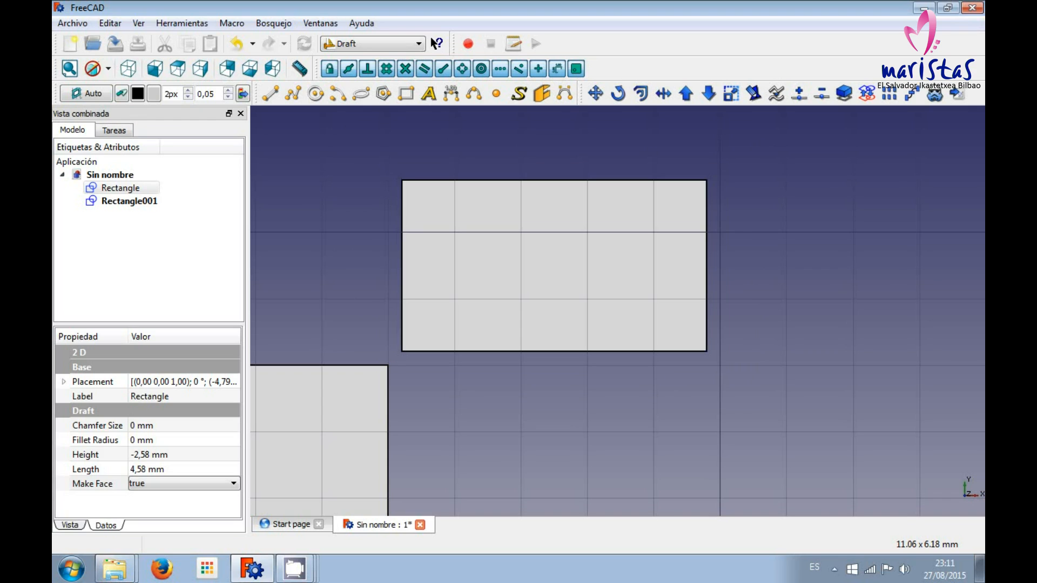
key(ctrl+z)
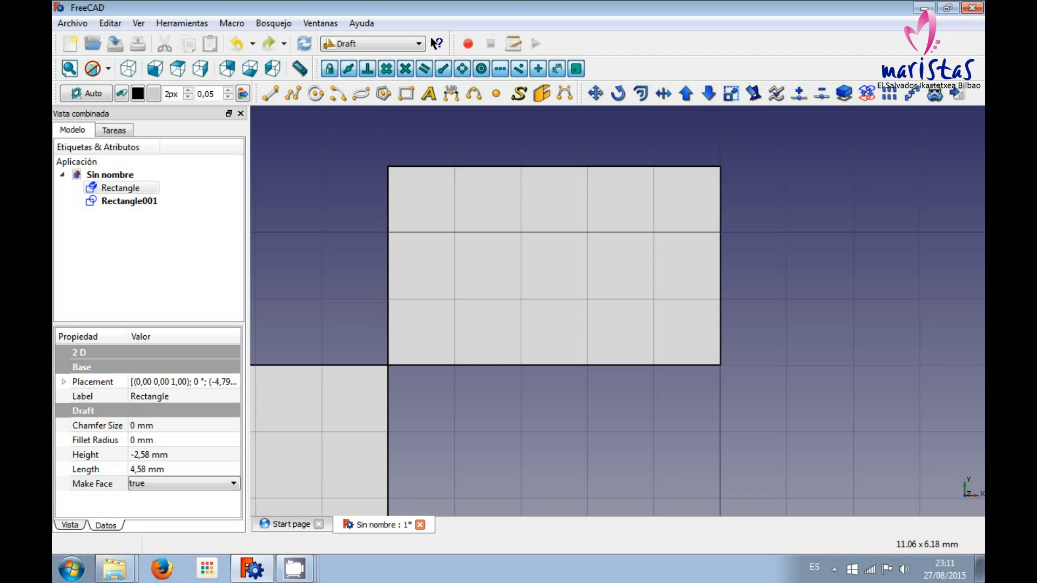
Offset the original rectangle inward by 0,1 mm with the copy option enabled.
click(640, 94)
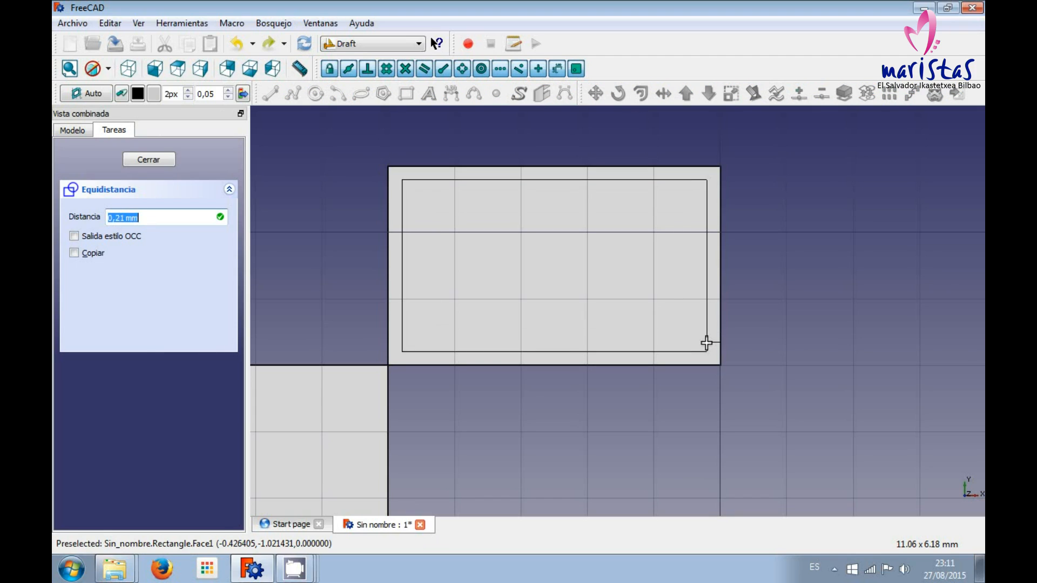
key(Home)
key(Right)
key(Right)
key(Right)
key(Right)
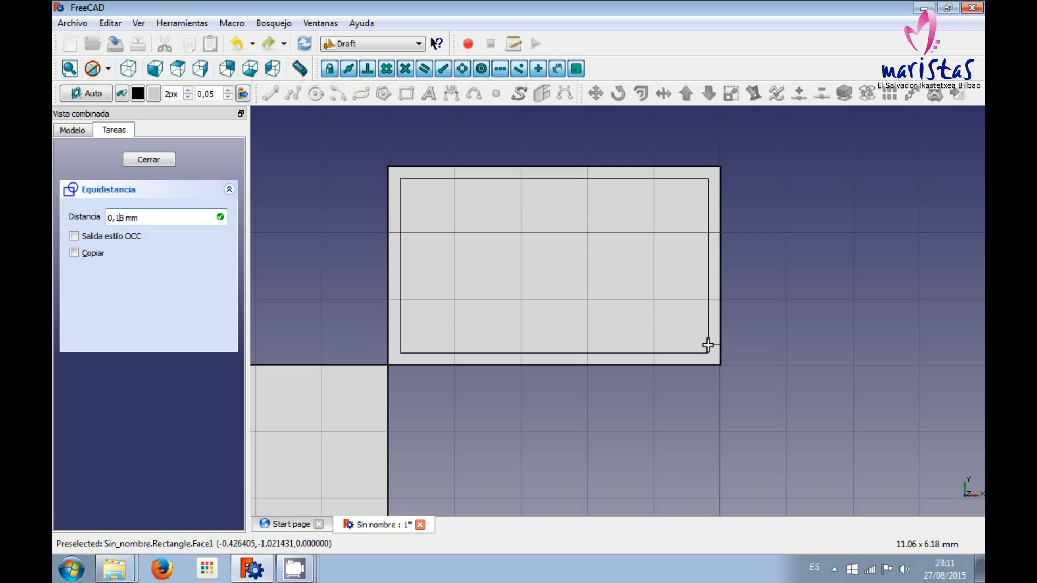
key(BackSpace)
key(BackSpace)
text(1)
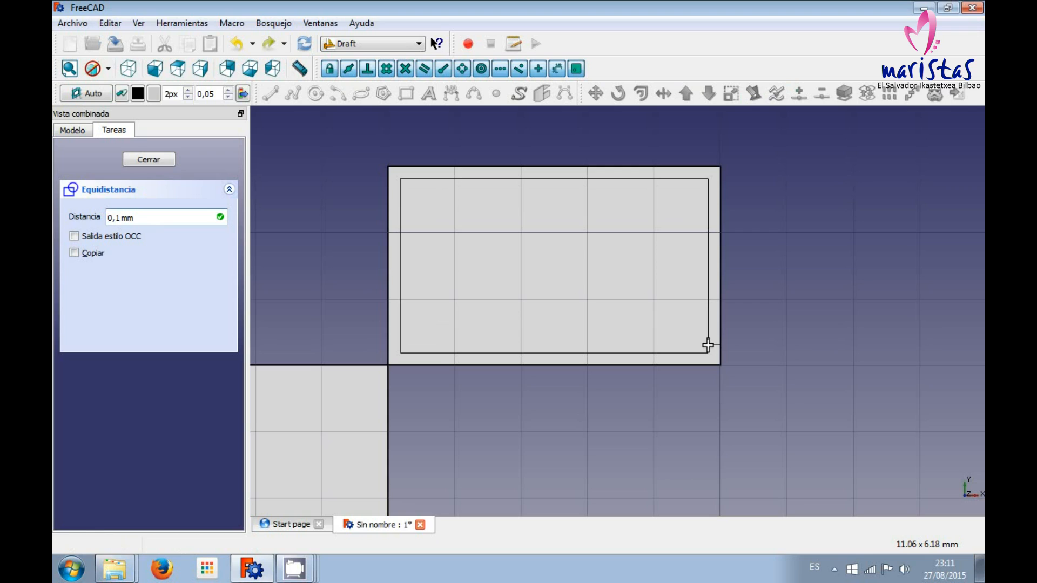
key(Tab)
key(space)
key(shift+Tab)
key(shift+Tab)
click(708, 344)
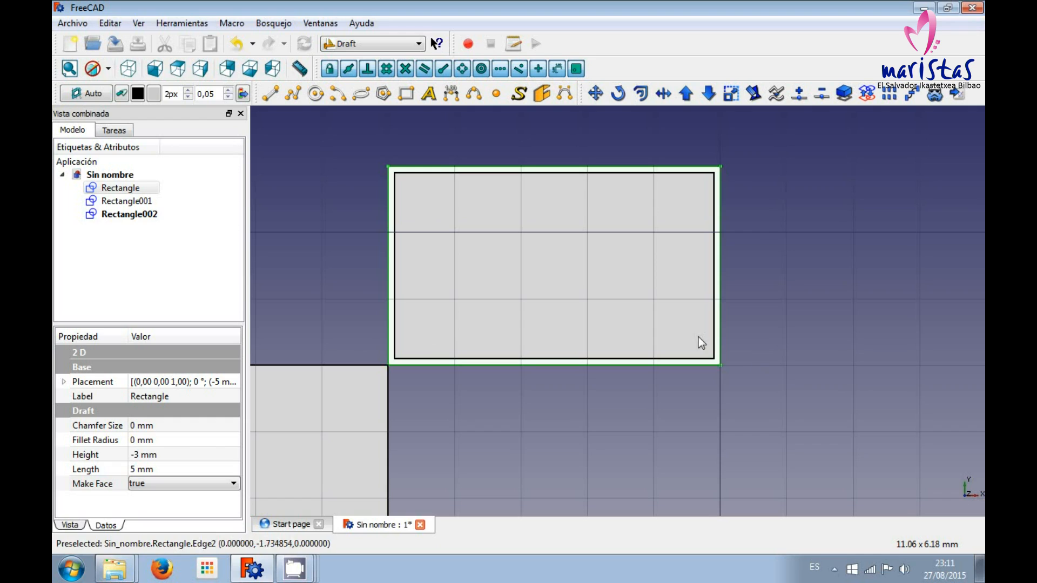
Subtract the inner offset rectangle from the original rectangle with Downgrade to leave a thin frame.
click(141, 217)
click(128, 189)
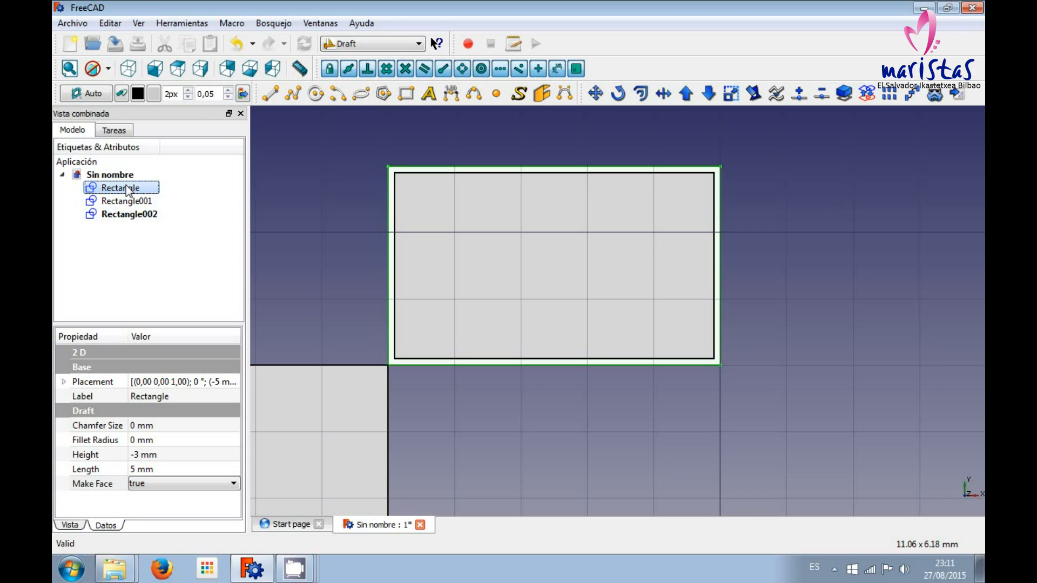
click(125, 213)
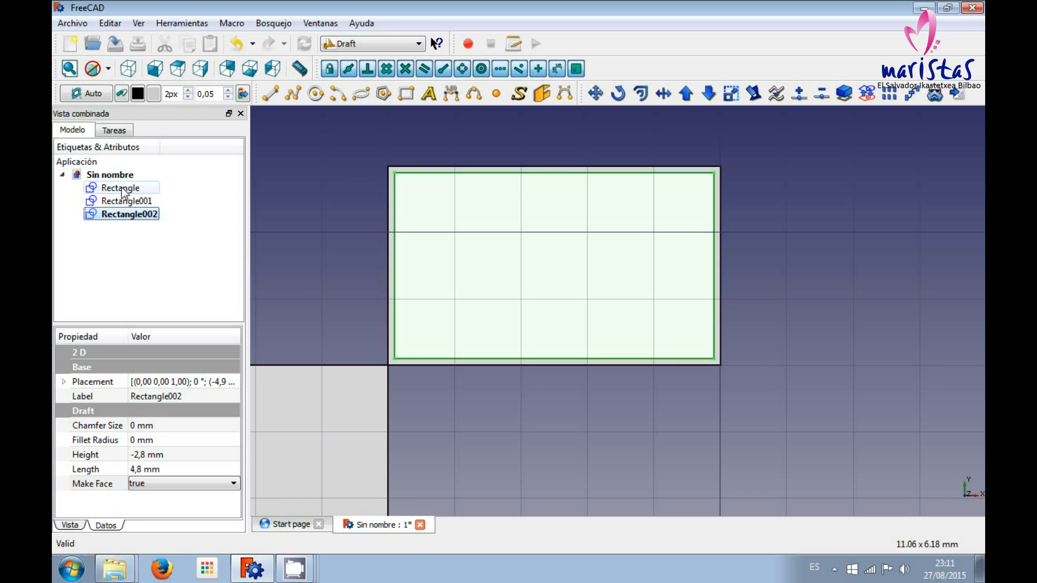
click(124, 191)
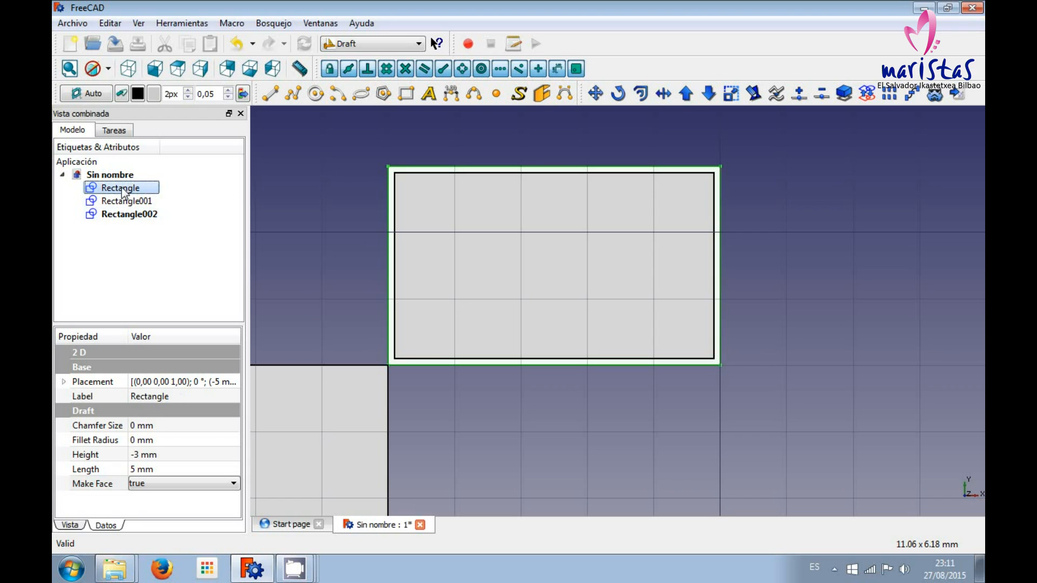
ctrl+click(130, 217)
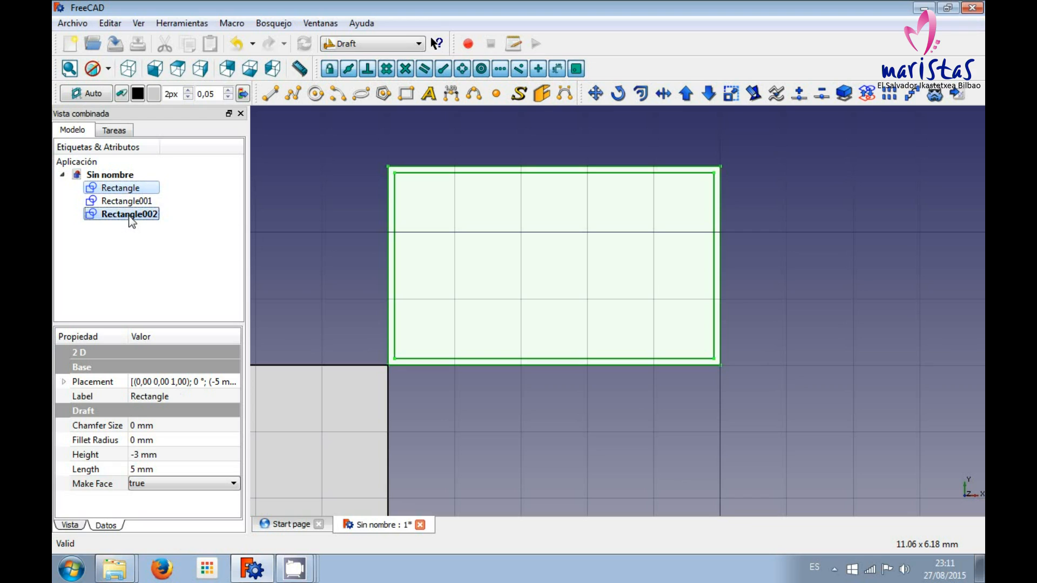
click(711, 96)
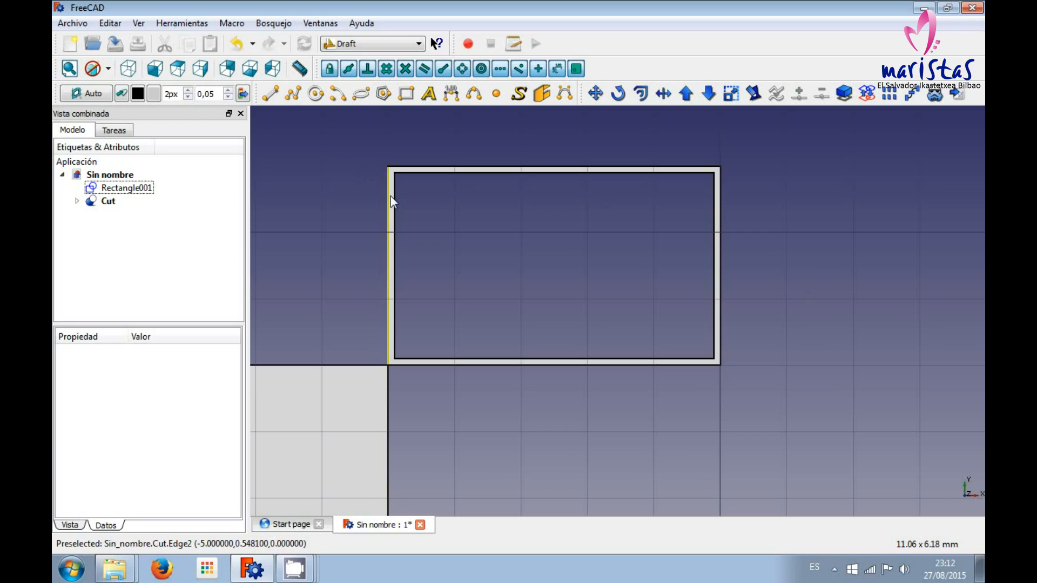
Expand the Cut object in the model tree and make its base rectangle visible.
click(77, 202)
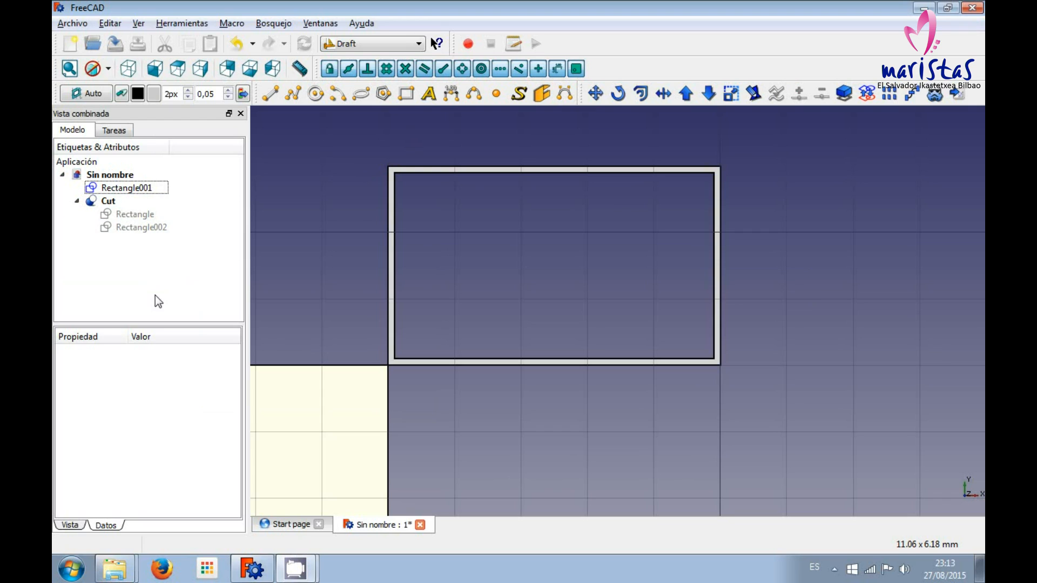
click(131, 213)
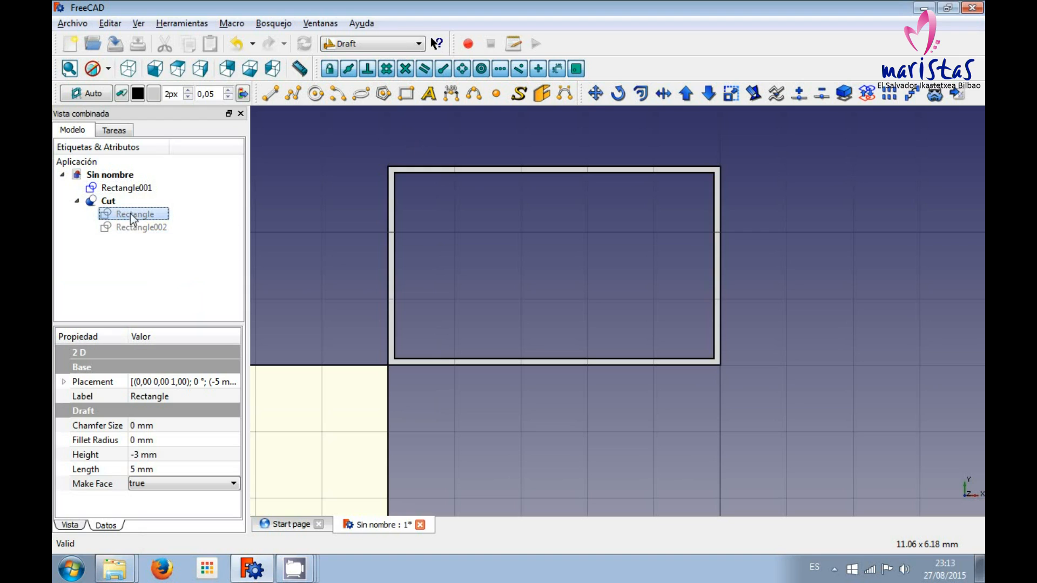
click(106, 202)
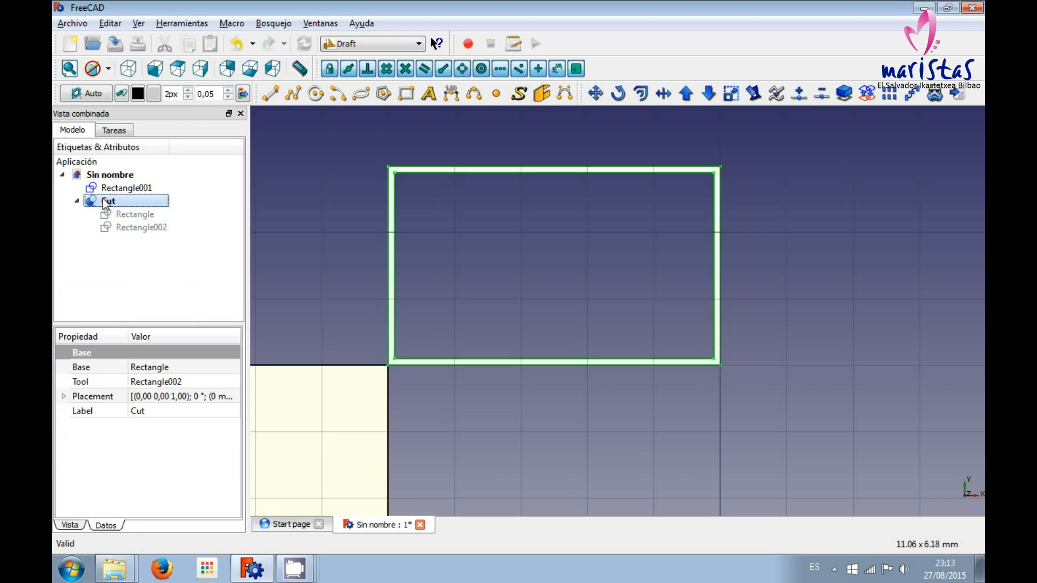
click(128, 214)
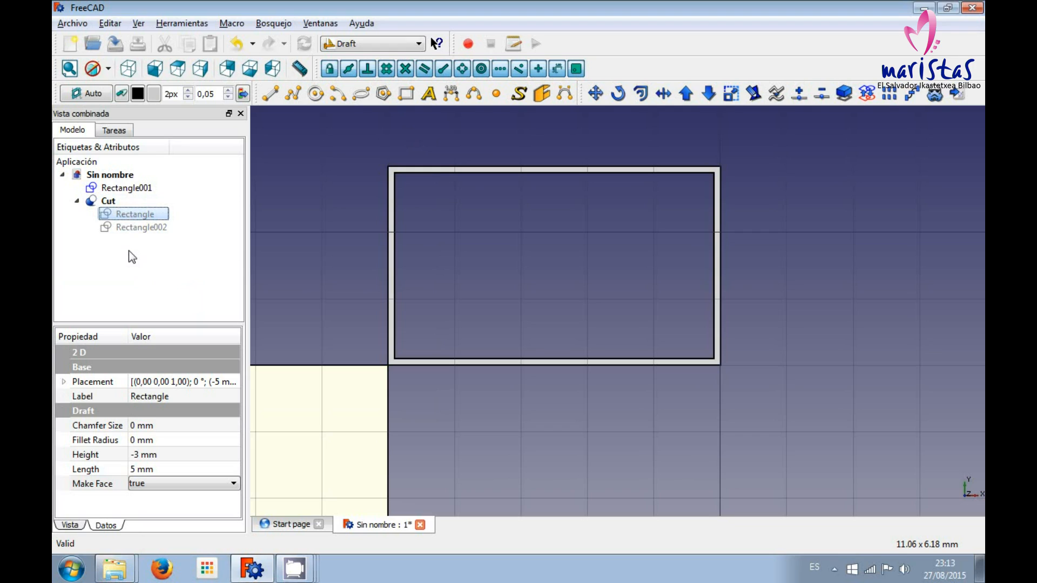
key(space)
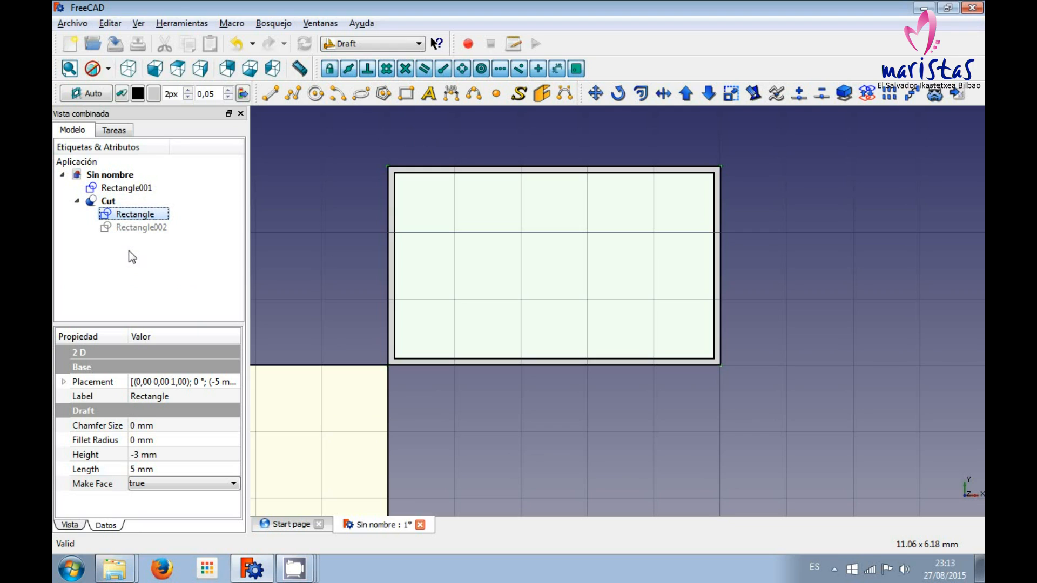
Hide the Cut's base rectangle and make its inner rectangle, Rectangle002, visible in the model tree.
key(space)
click(132, 227)
key(space)
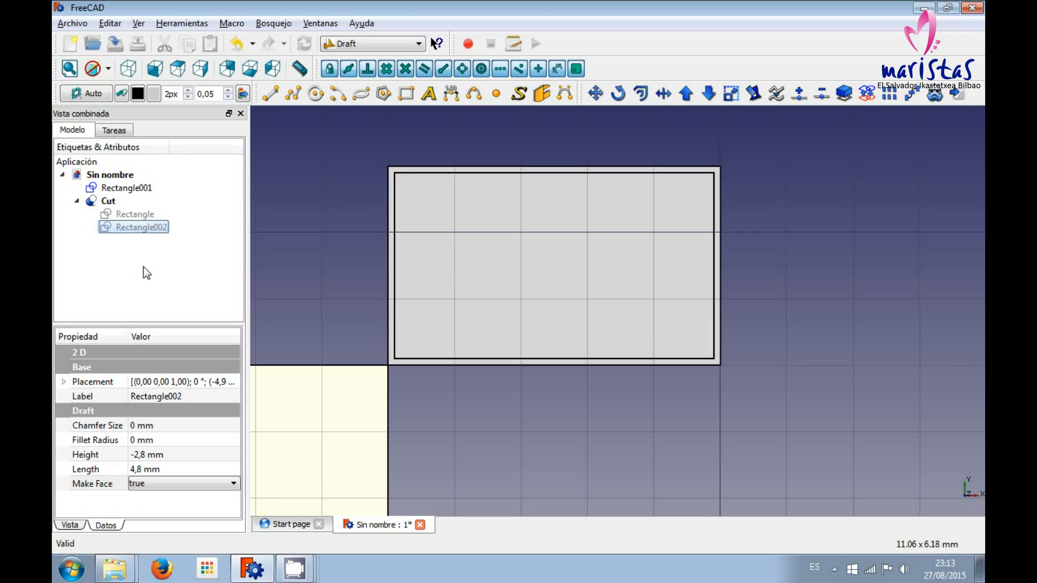
key(space)
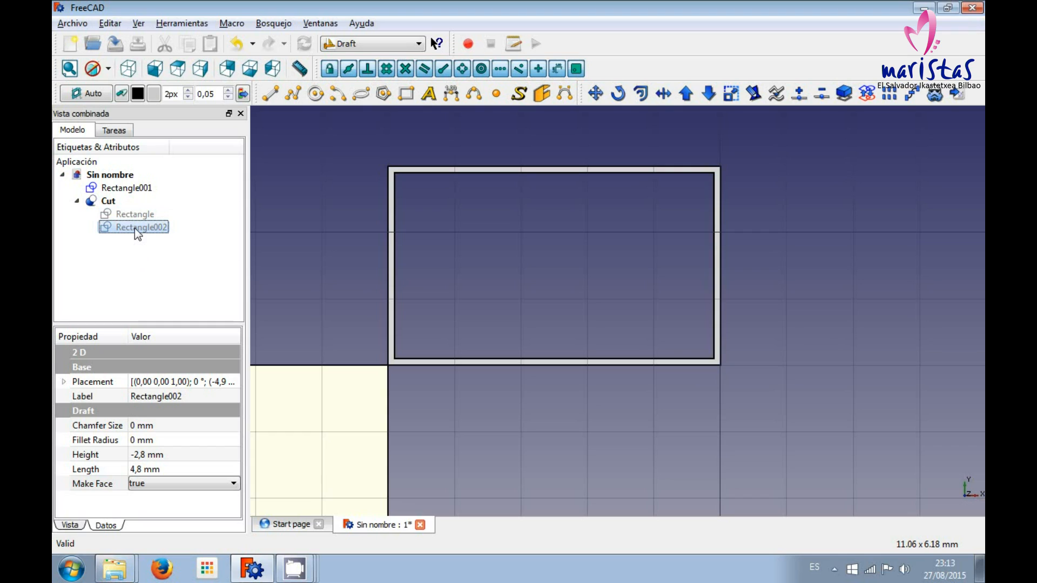
key(space)
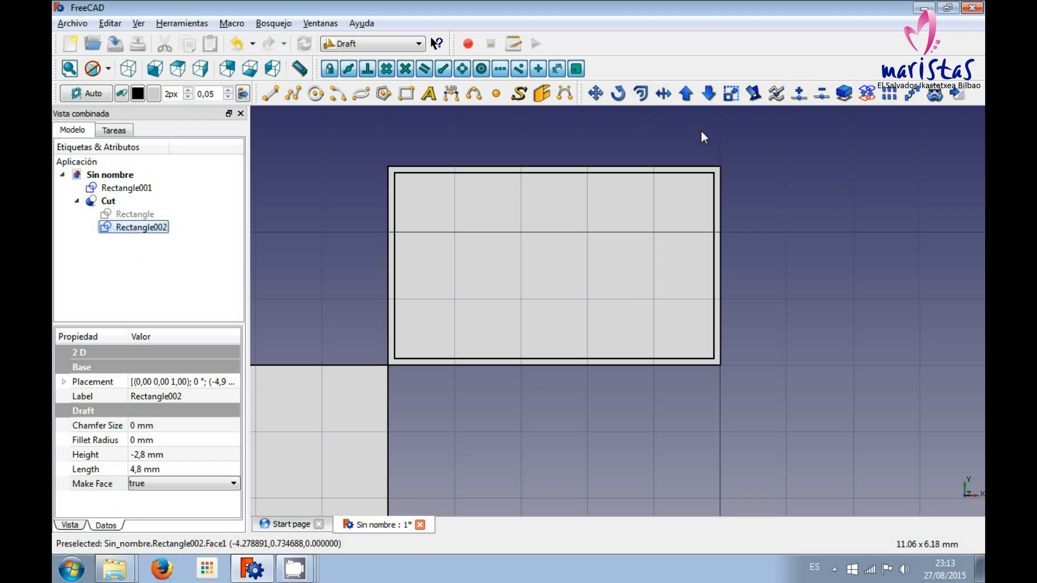
Offset the inner rectangle inward by 0,1 mm without the copy option.
click(640, 93)
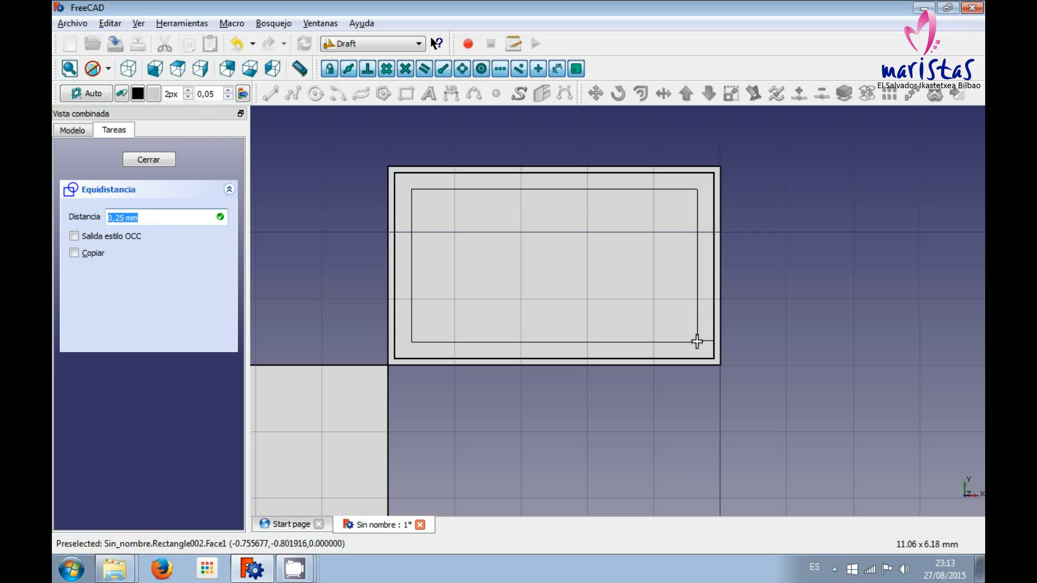
key(BackSpace)
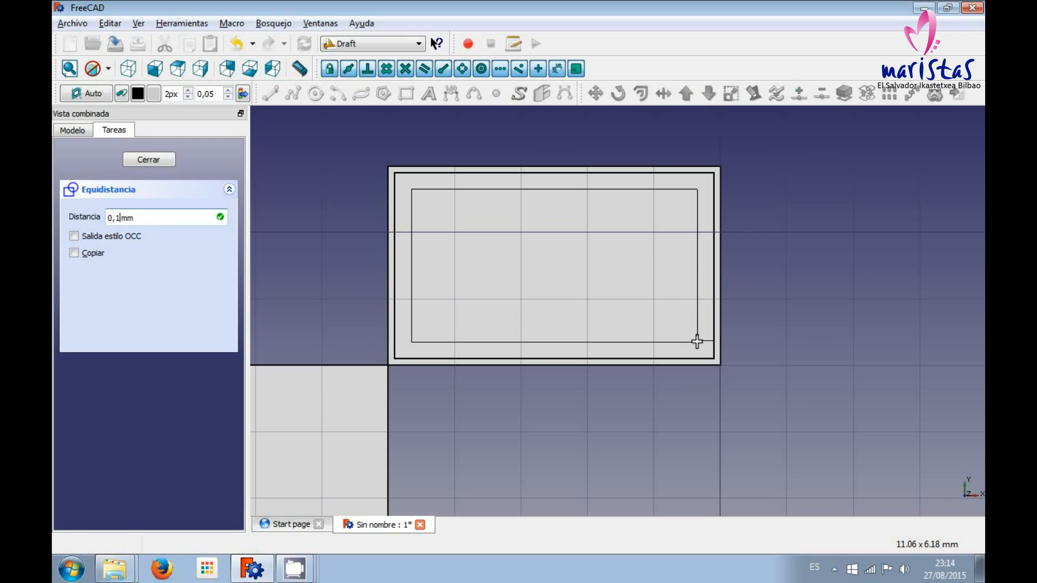
key(Return)
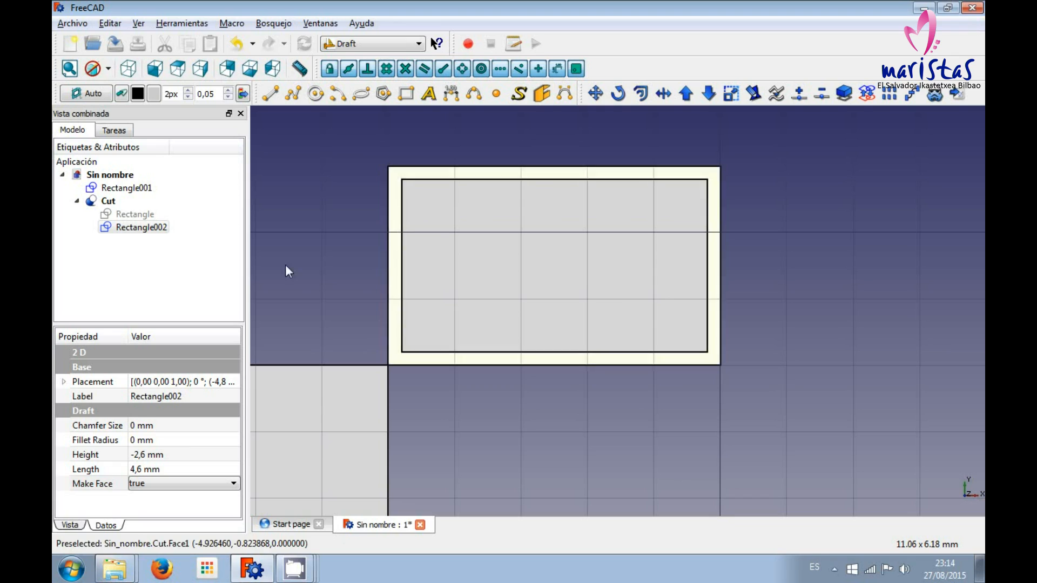
Hide the inner rectangle, toggle it to compare it with the frame, and clear the selection.
click(133, 227)
key(space)
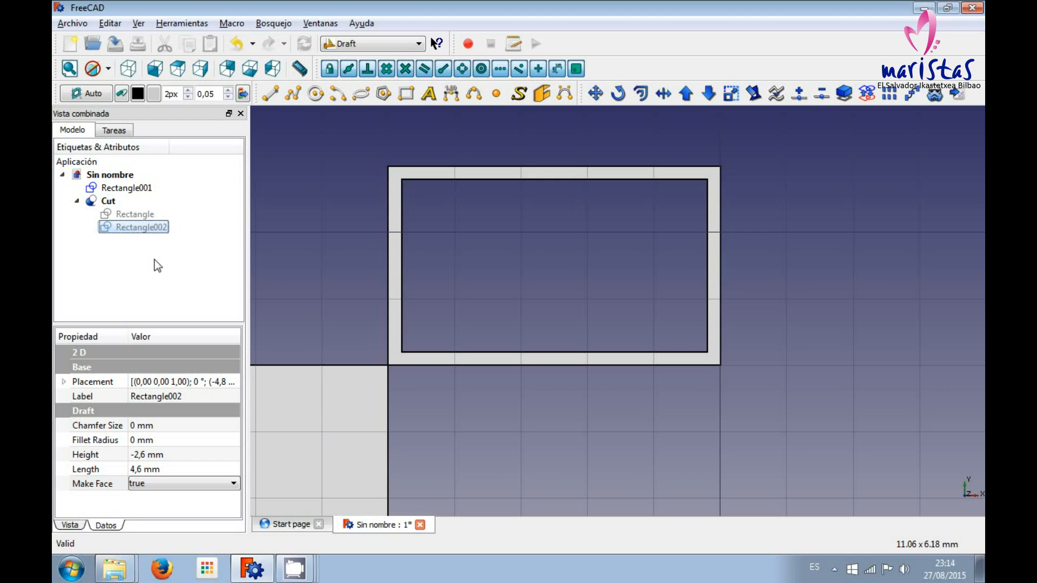
key(space)
key(space)
key(Up)
key(Down)
key(Up)
key(Down)
click(157, 281)
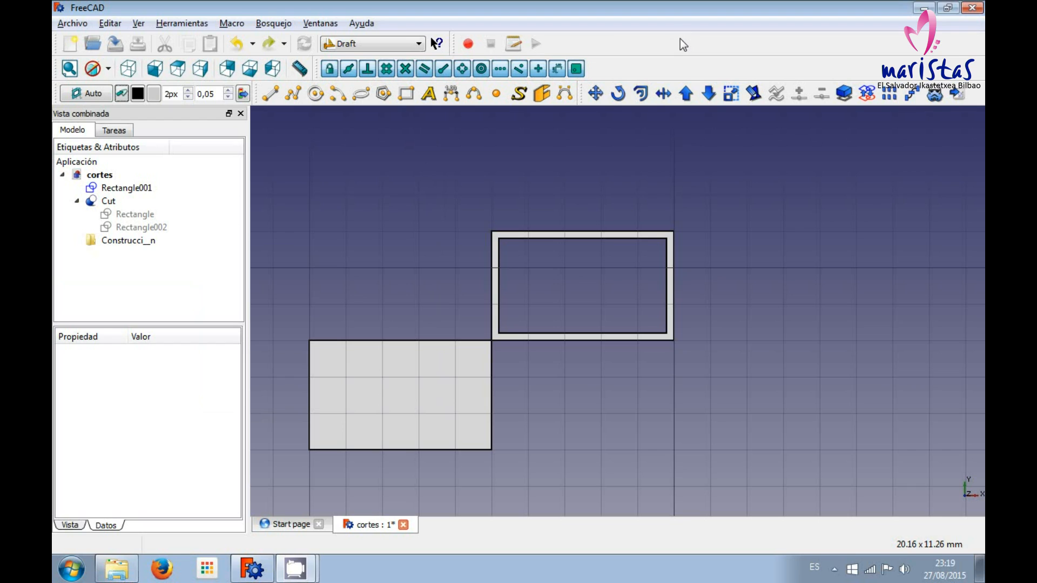
Delete the construction group from the model tree.
click(149, 241)
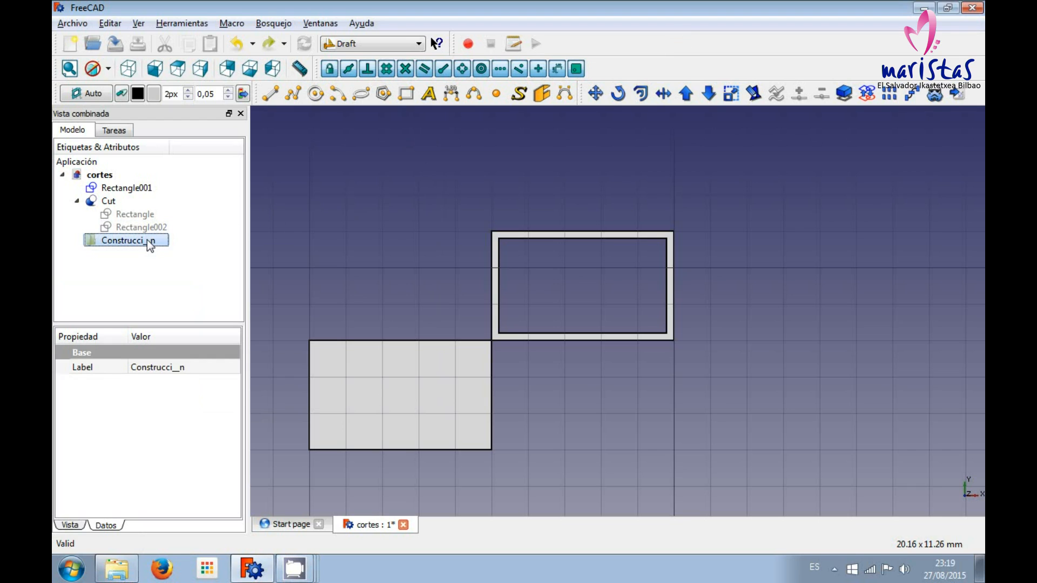
key(Delete)
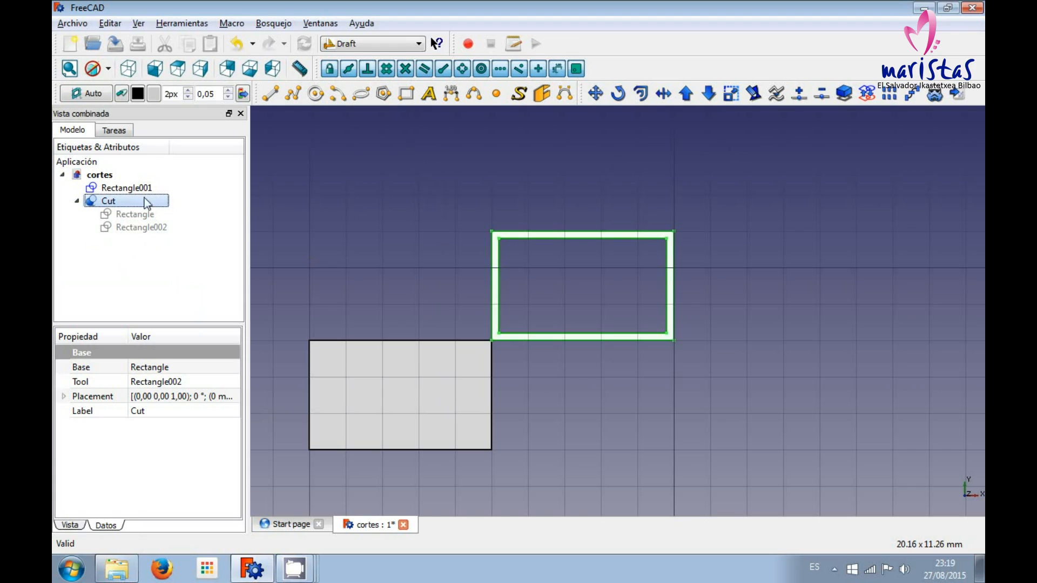
Try scaling the Cut frame from its lower-left corner by factors of 2 in X, 2 in Y and 1 in Z.
click(732, 95)
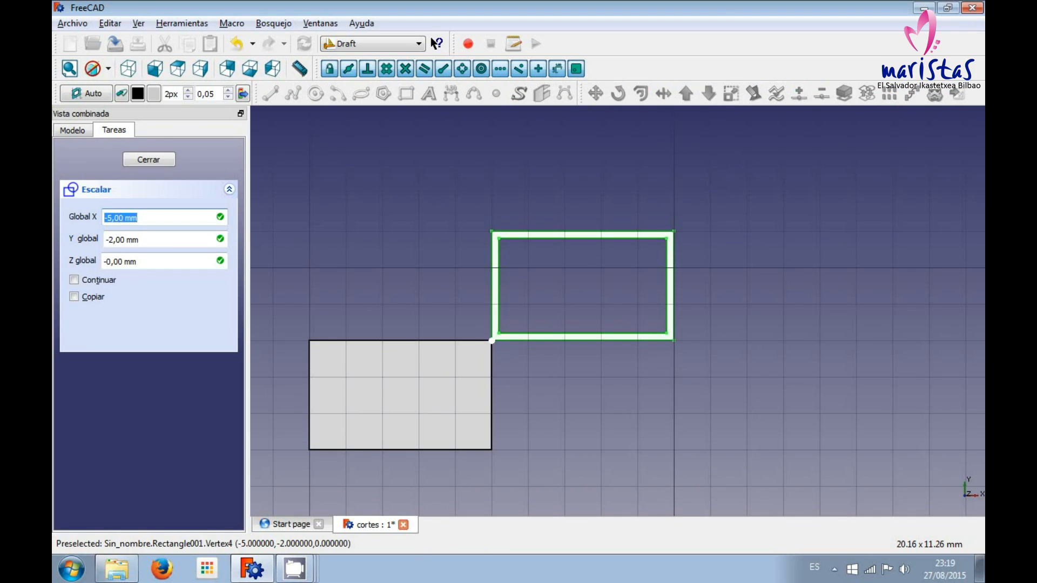
click(492, 341)
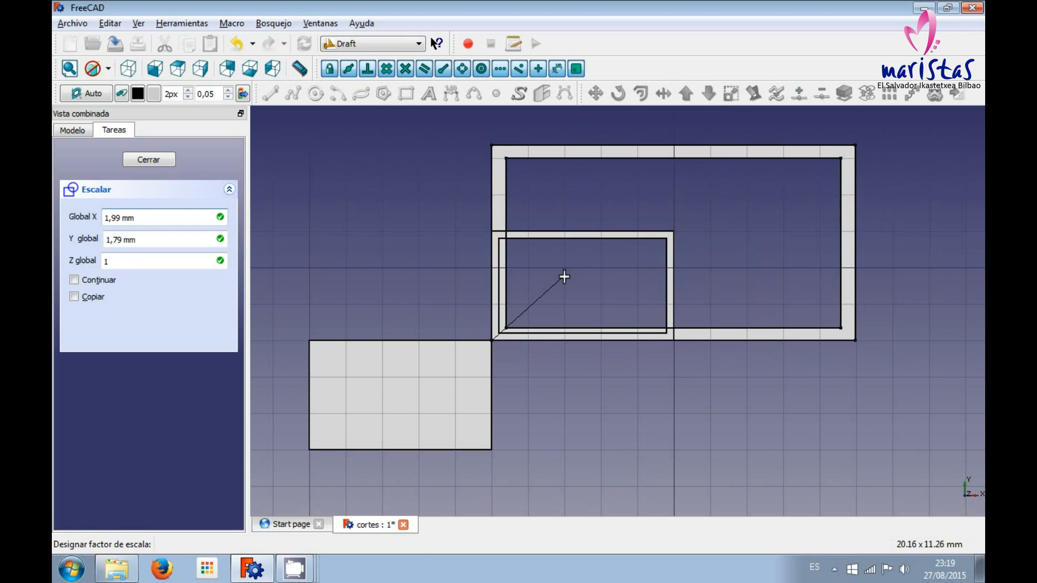
key(Home)
key(Right)
key(Right)
key(Right)
key(Right)
key(BackSpace)
key(BackSpace)
key(BackSpace)
key(BackSpace)
text(2)
key(Tab)
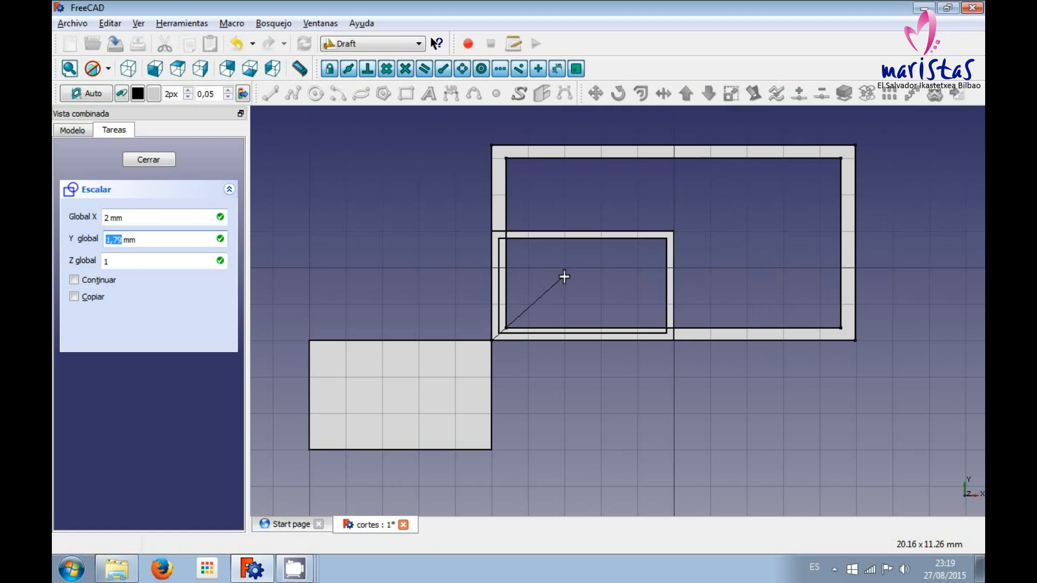
text(2)
key(shift+Tab)
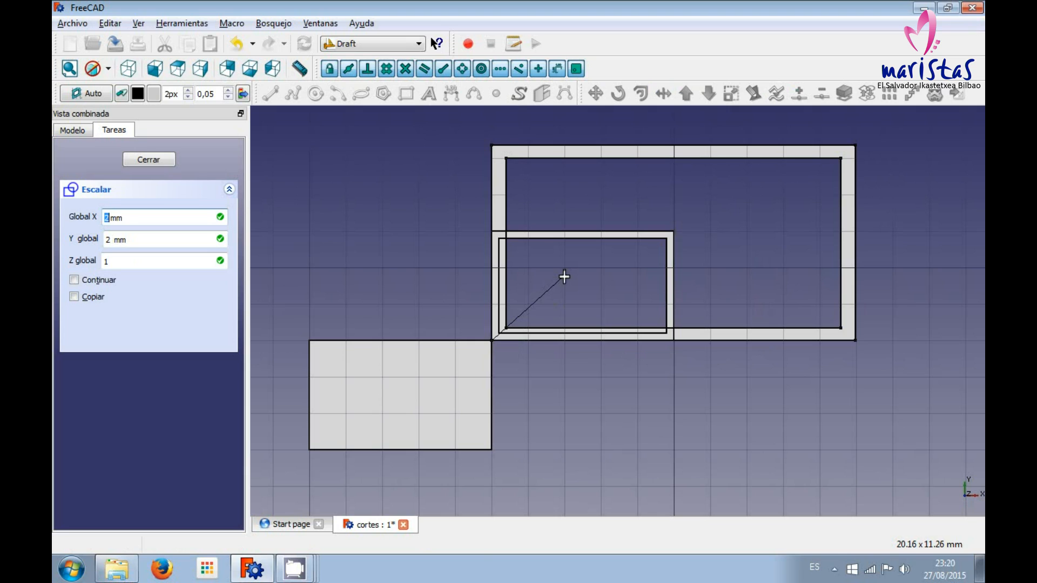
key(shift+Tab)
key(Tab)
key(Tab)
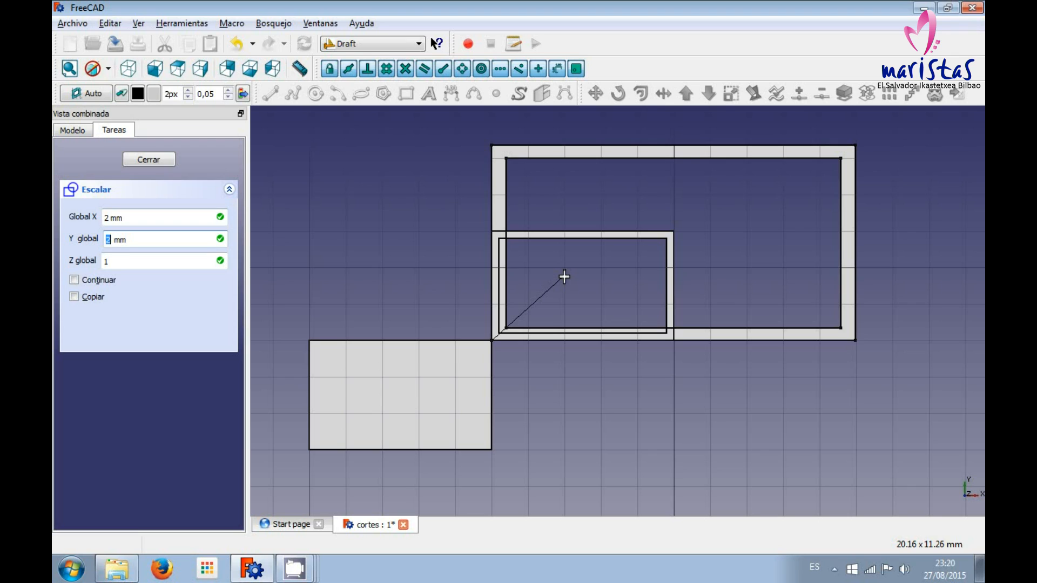
key(Tab)
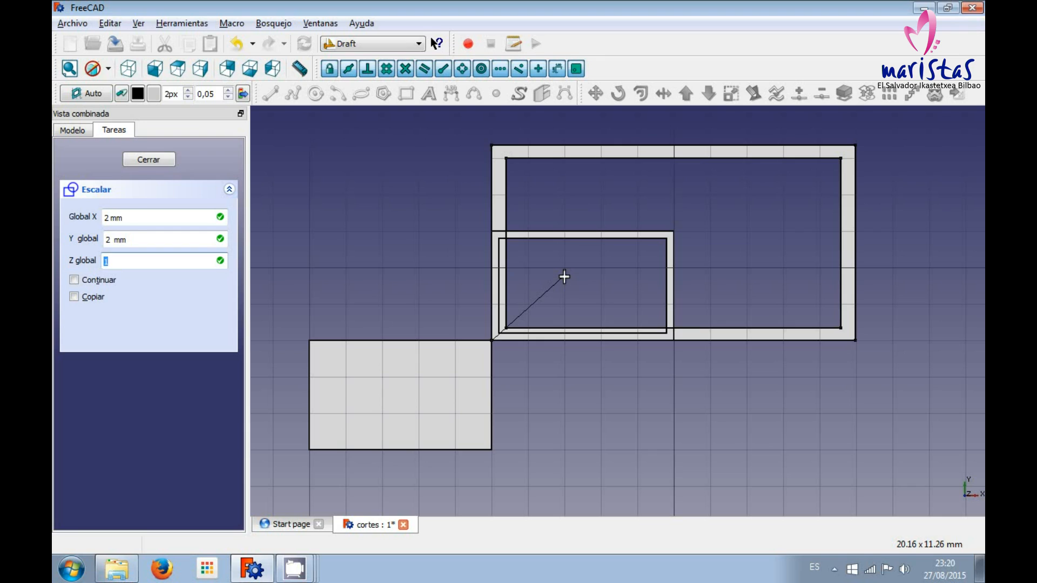
key(Return)
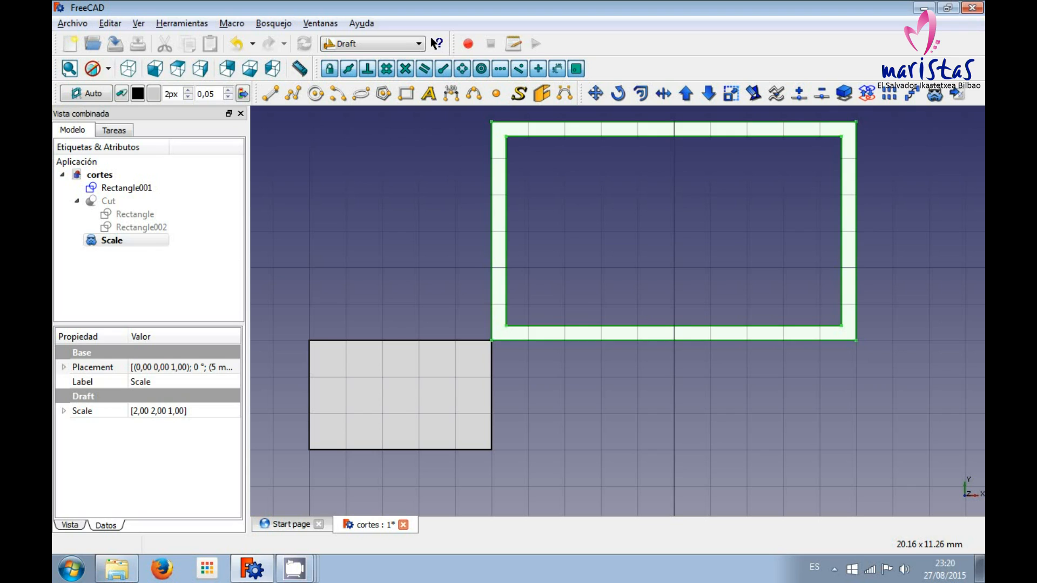
Undo the frame's scaling and make the original Cut visible again.
key(ctrl+z)
click(116, 202)
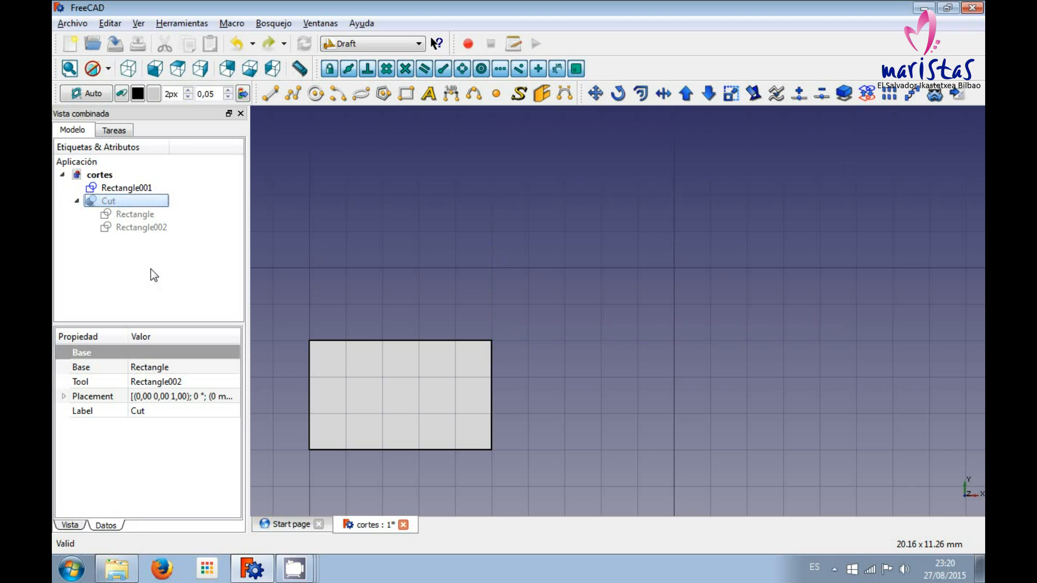
key(space)
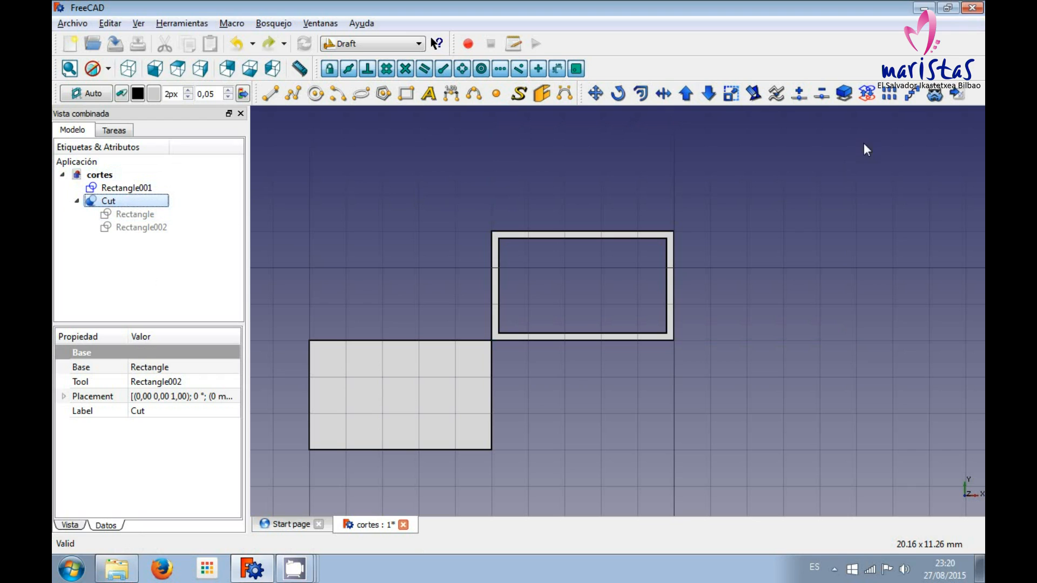
click(732, 94)
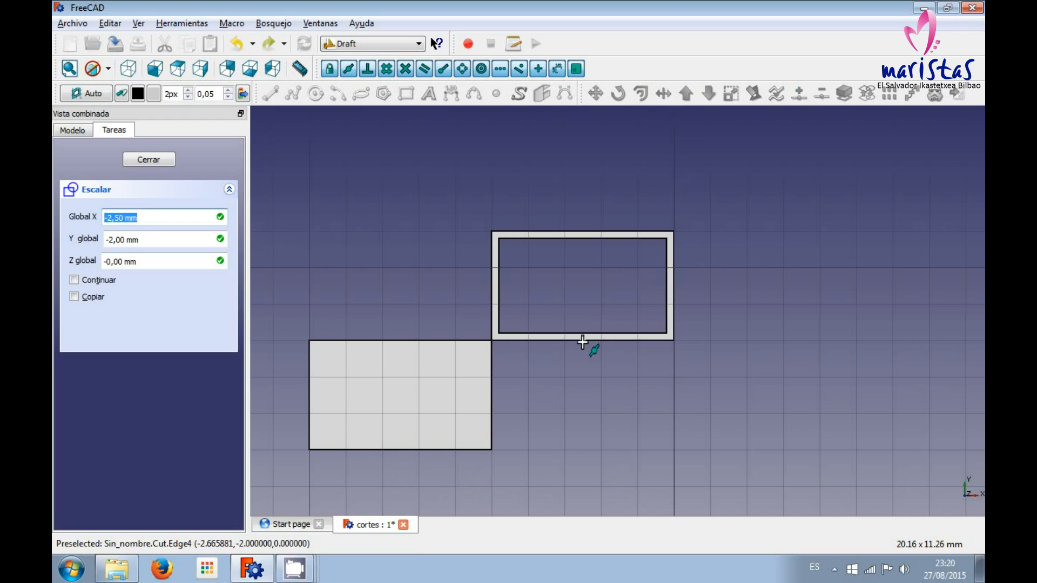
click(583, 341)
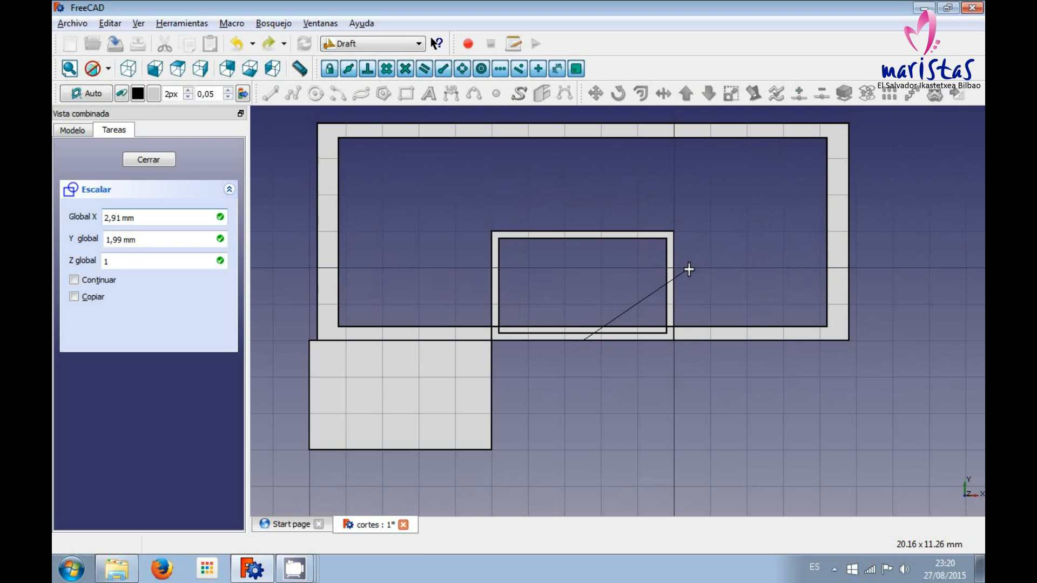
key(Escape)
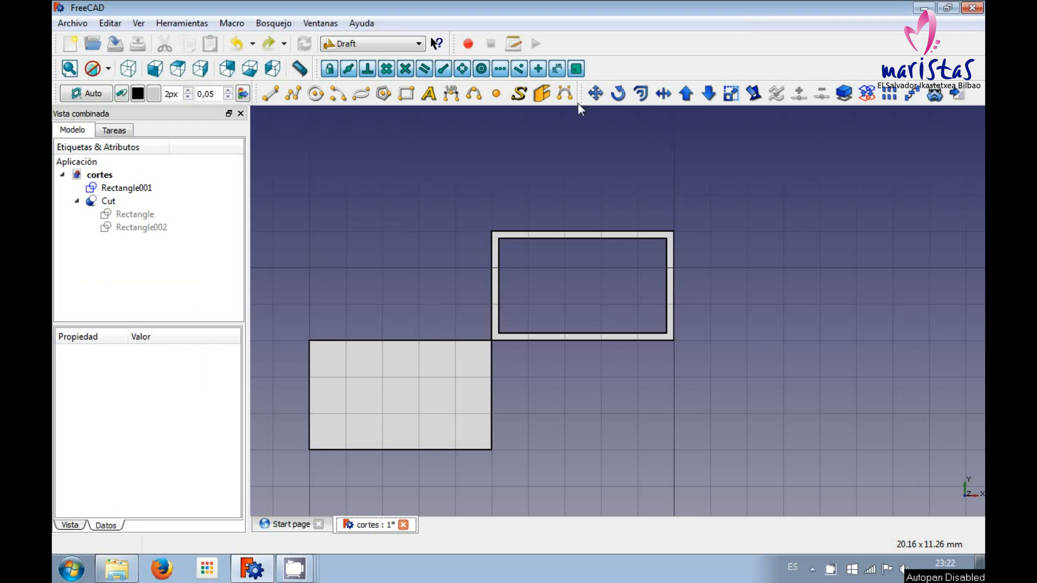
Show the Cut's base rectangle and hide the Cut itself.
click(145, 216)
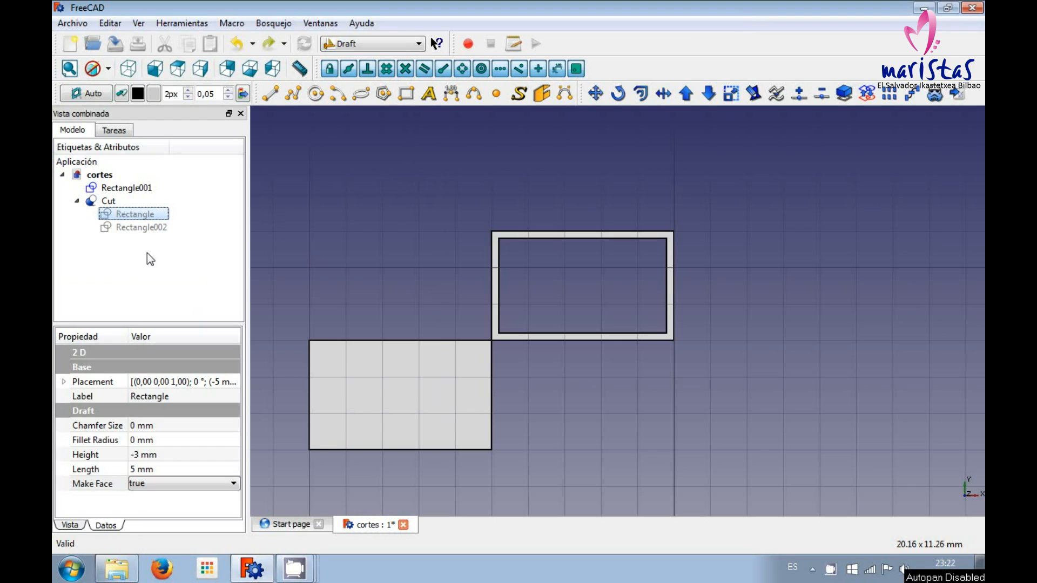
key(space)
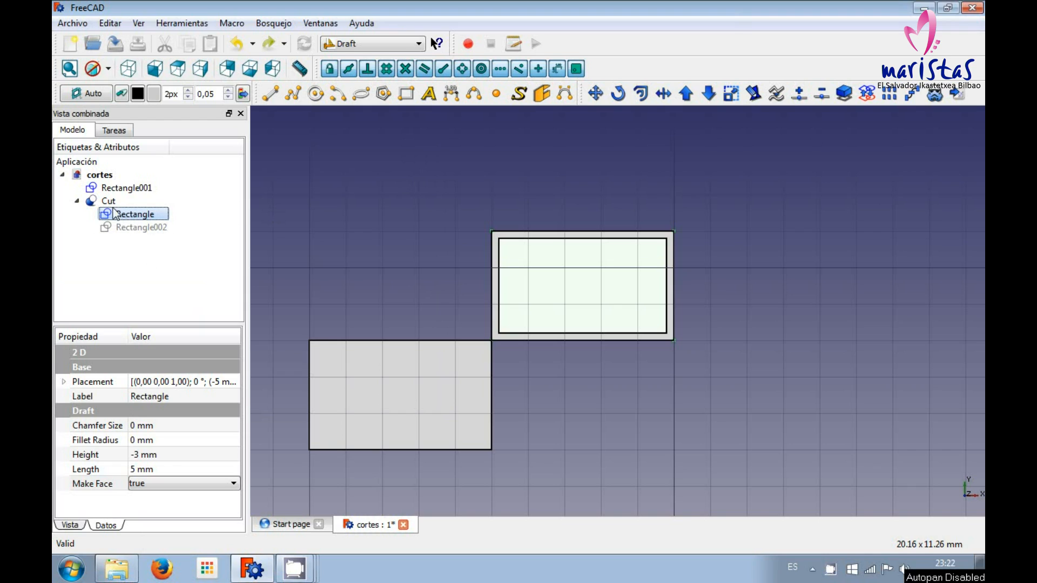
click(106, 202)
key(space)
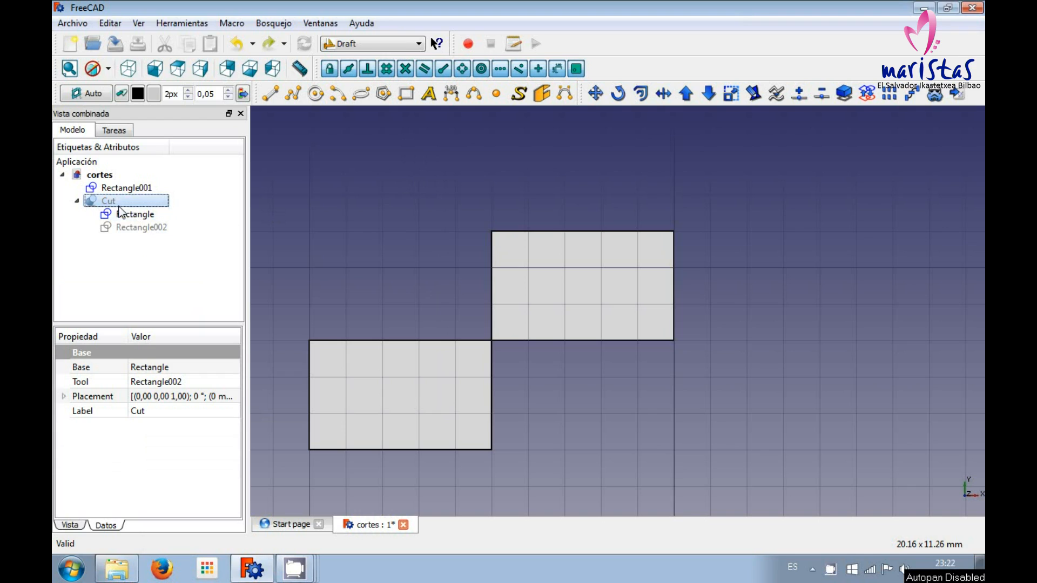
Enlarge the base rectangle with Draft Edit by moving its lower-right corner outward to a grid point, and finish editing.
click(133, 214)
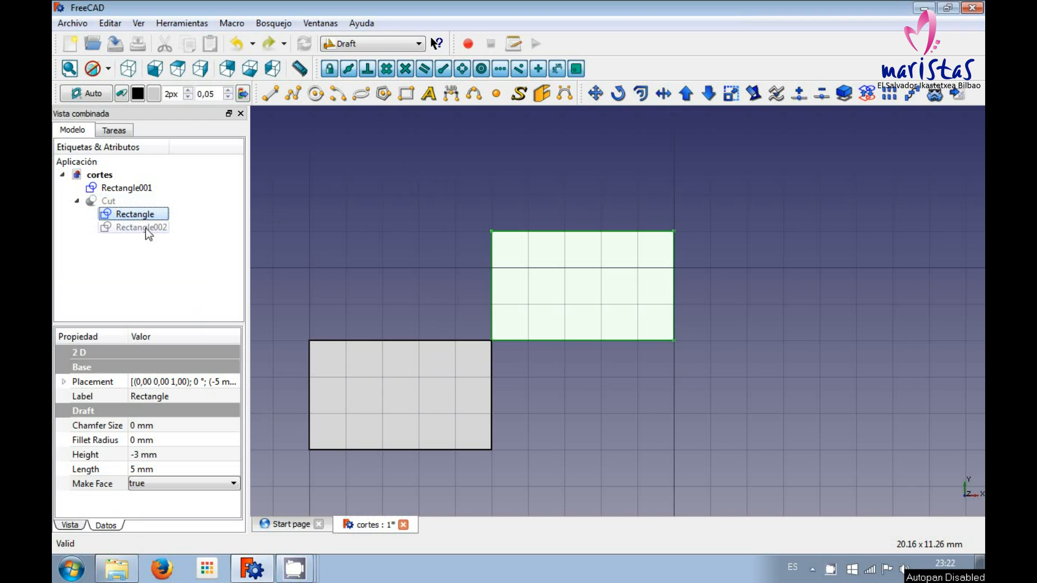
click(756, 96)
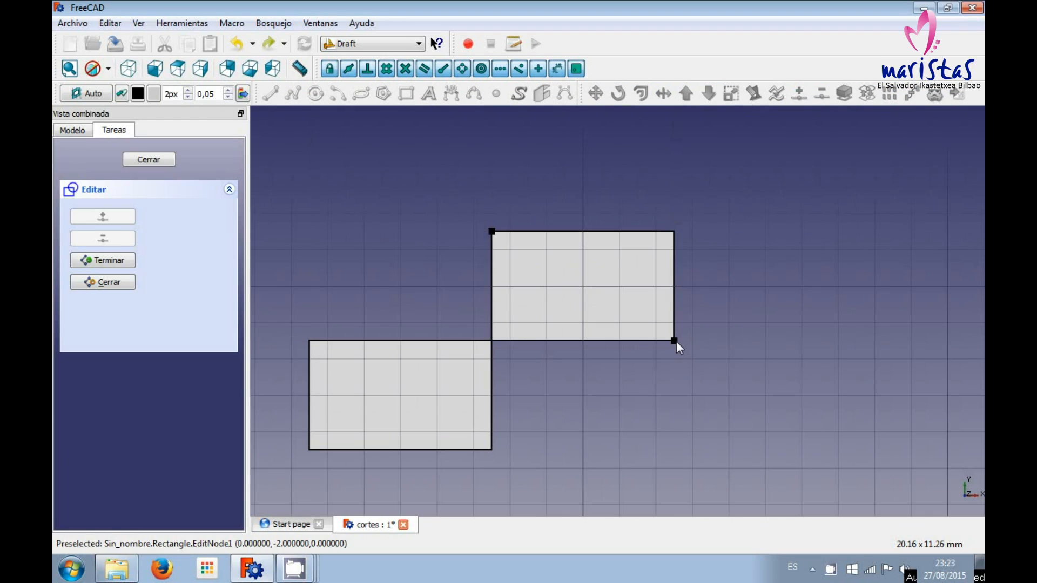
click(674, 341)
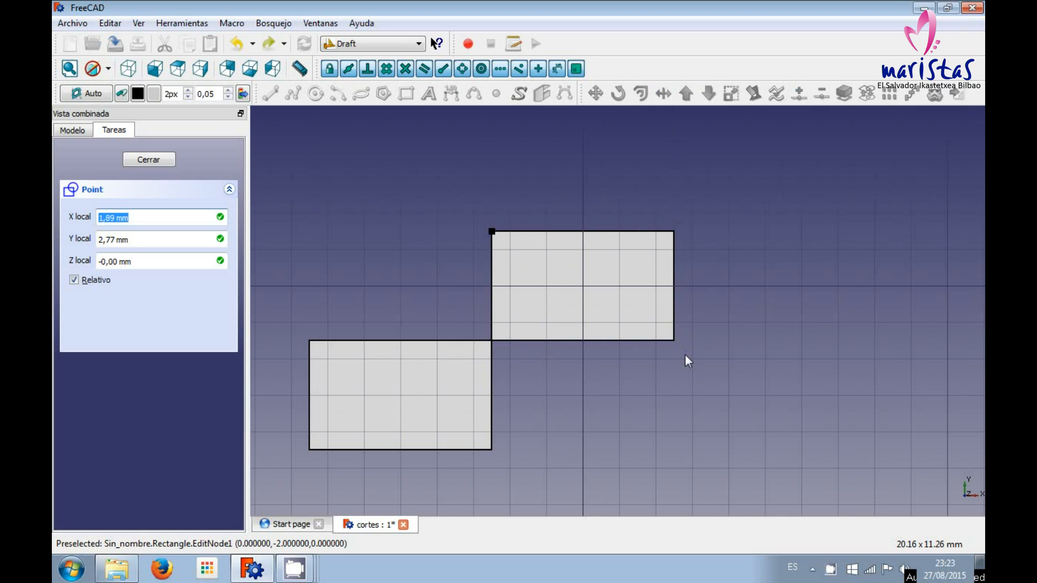
click(728, 395)
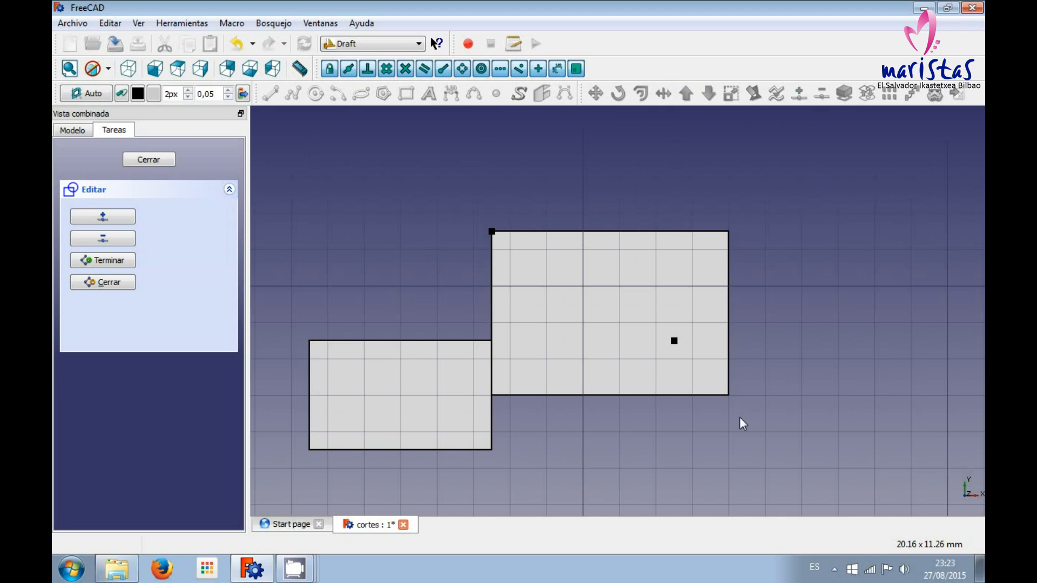
click(118, 261)
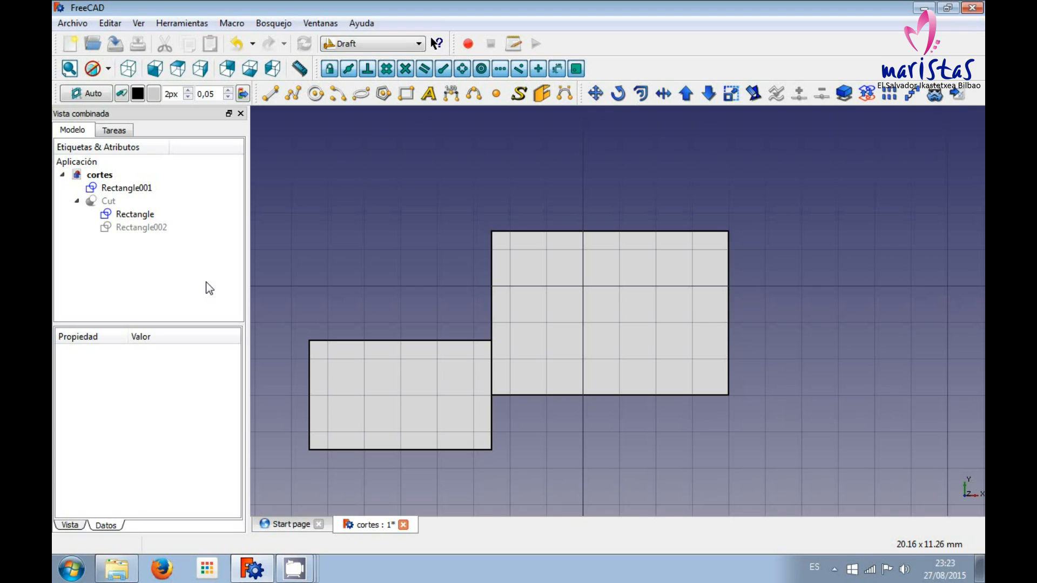
Hide the enlarged base rectangle and make the Cut visible again.
click(131, 217)
key(space)
click(112, 202)
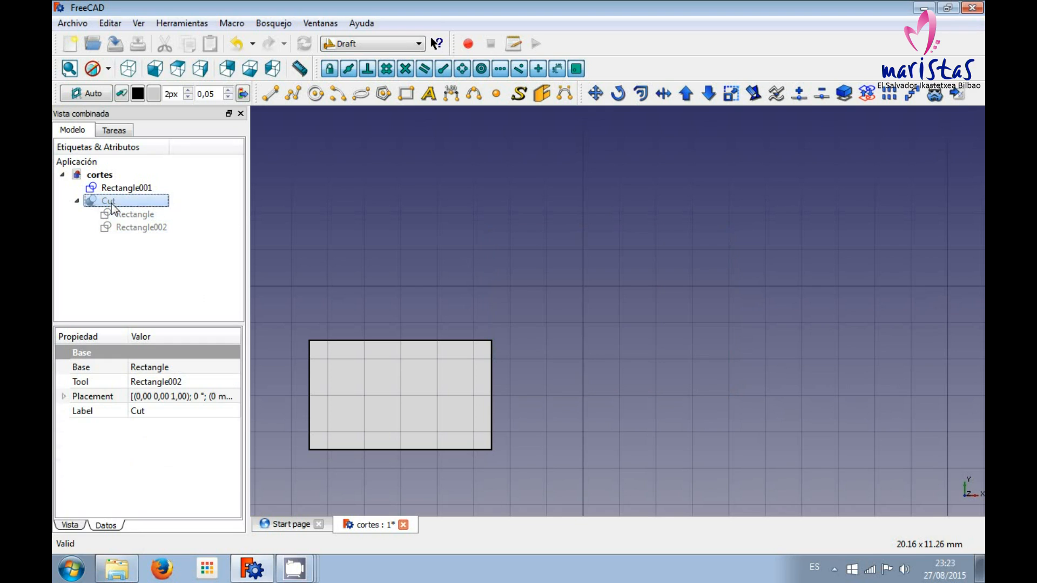
key(space)
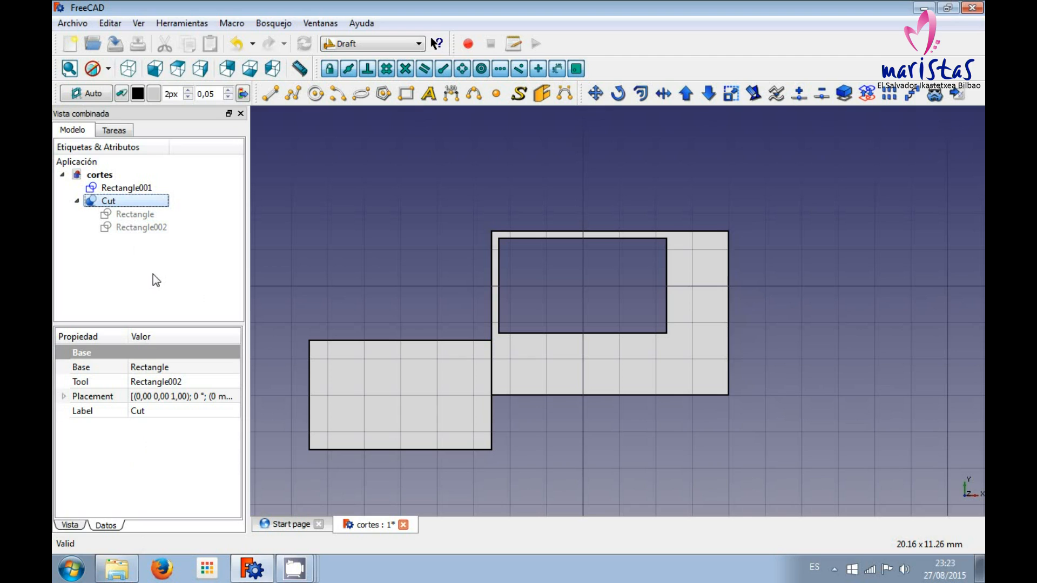